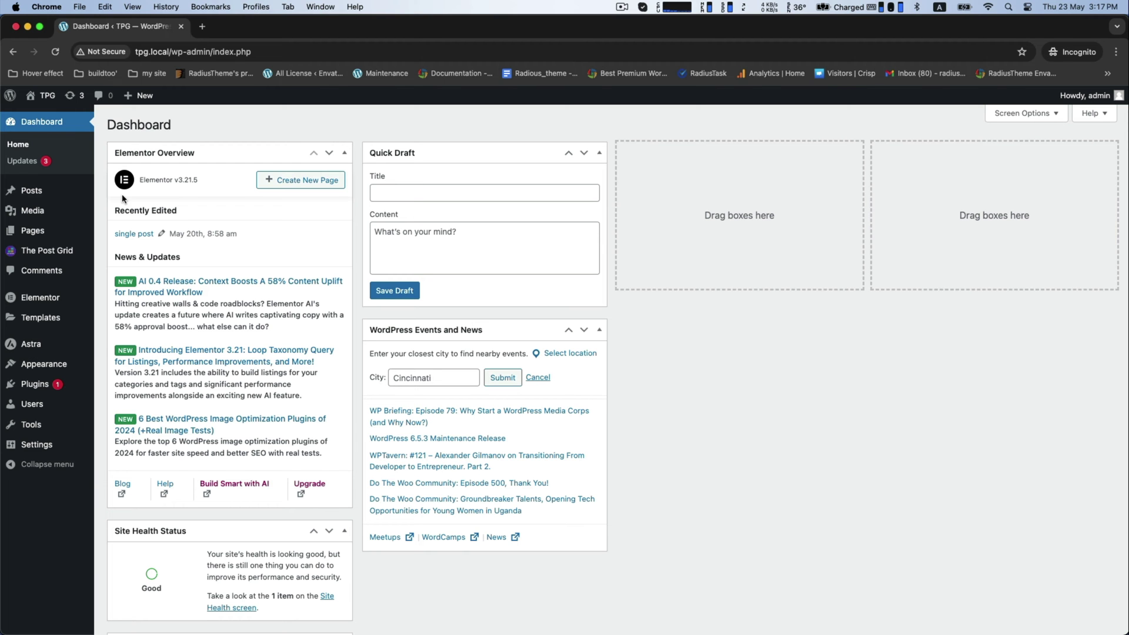
# From All Grids, start the new Shortcode grid and choose the Grid layout type.
pyautogui.moveTo(33, 253)
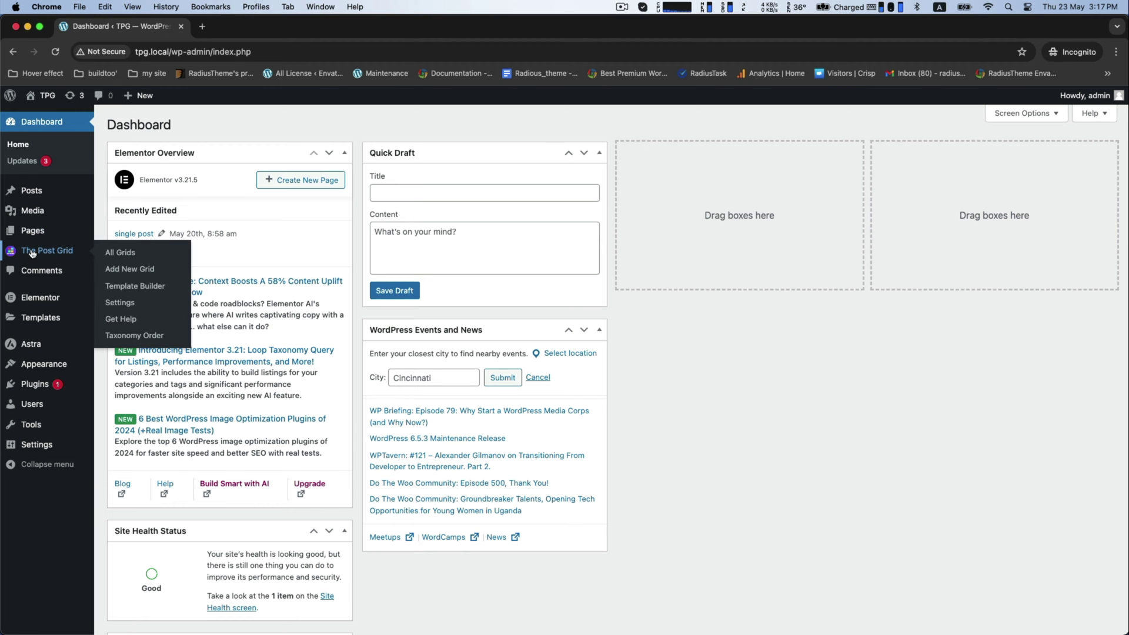
pyautogui.click(112, 253)
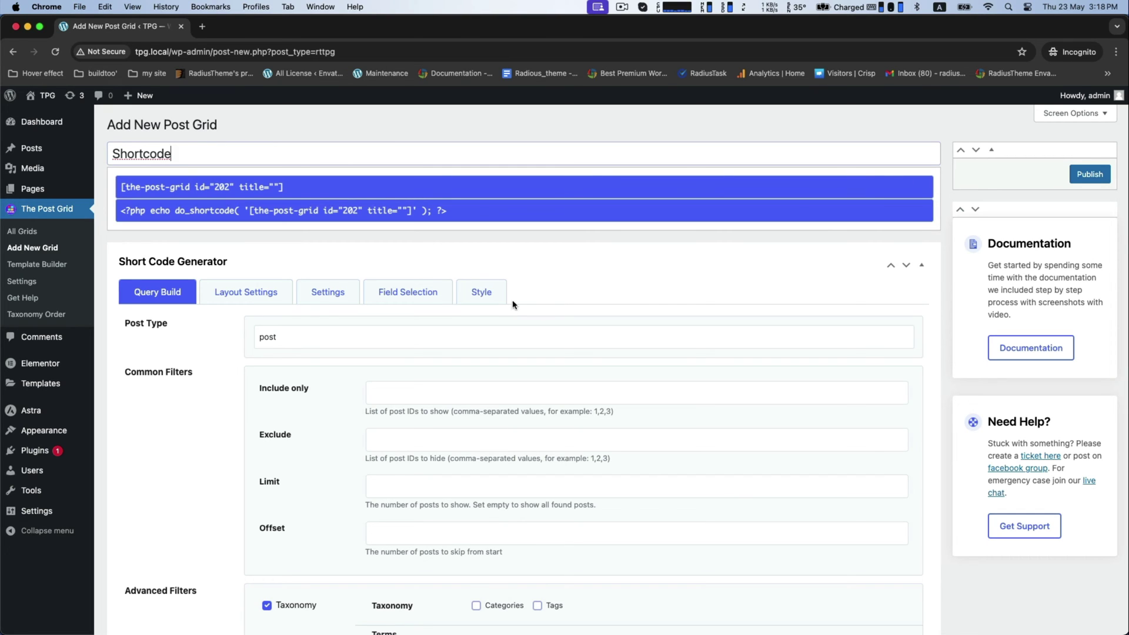
pyautogui.click(268, 296)
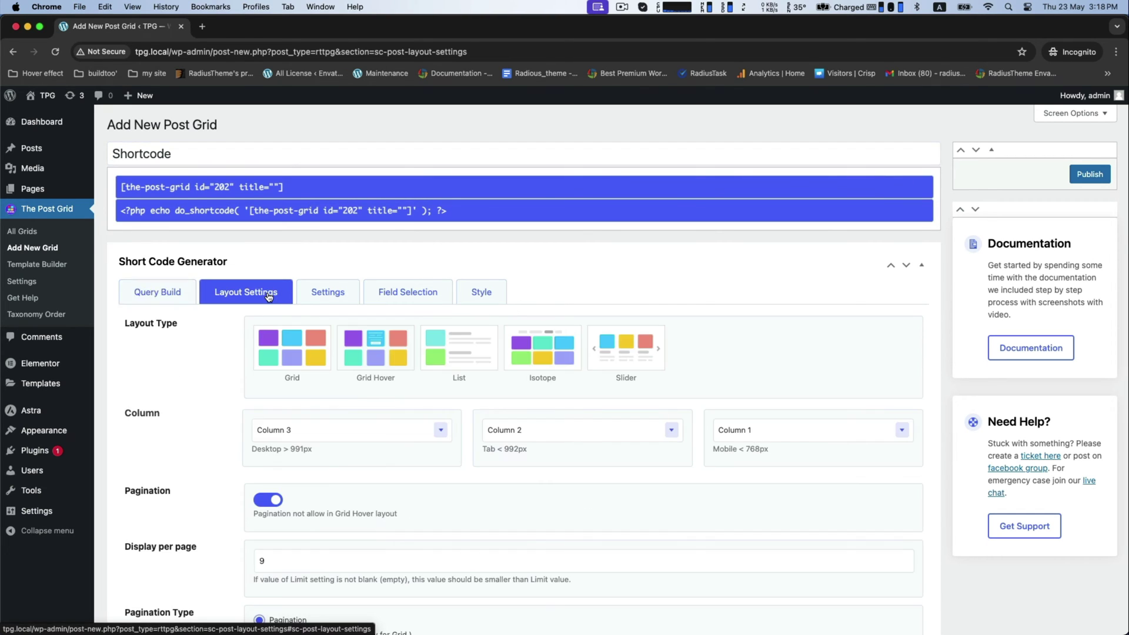
pyautogui.scroll(-2, 276, 291)
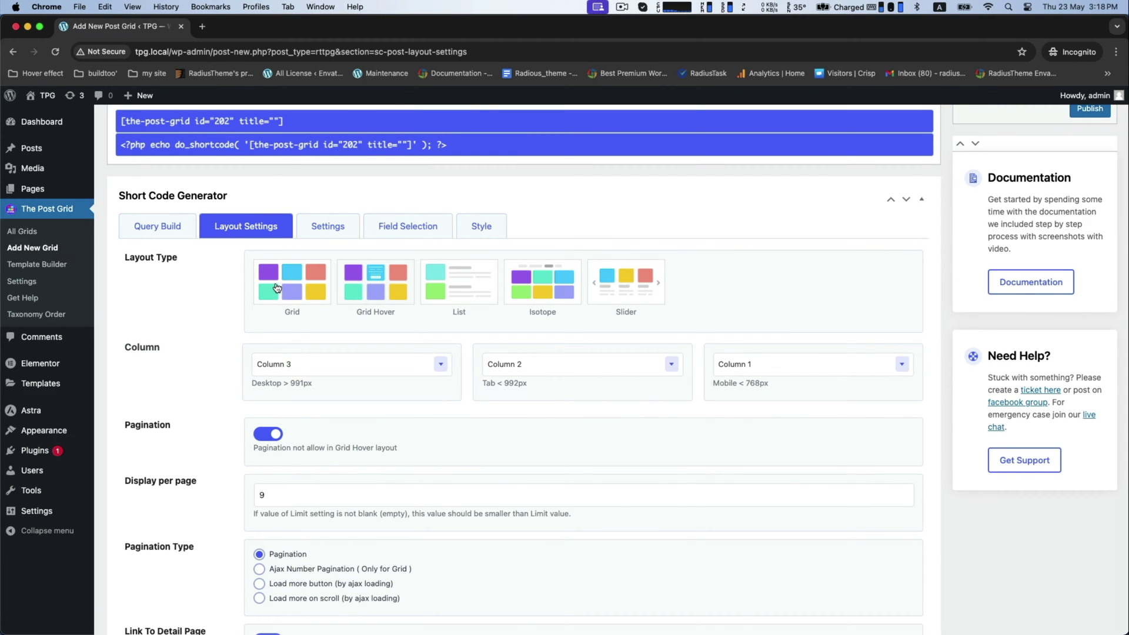
pyautogui.click(277, 288)
# Review the Grid Layout 2 options and publish the Shortcode grid.
pyautogui.scroll(-3, 353, 285)
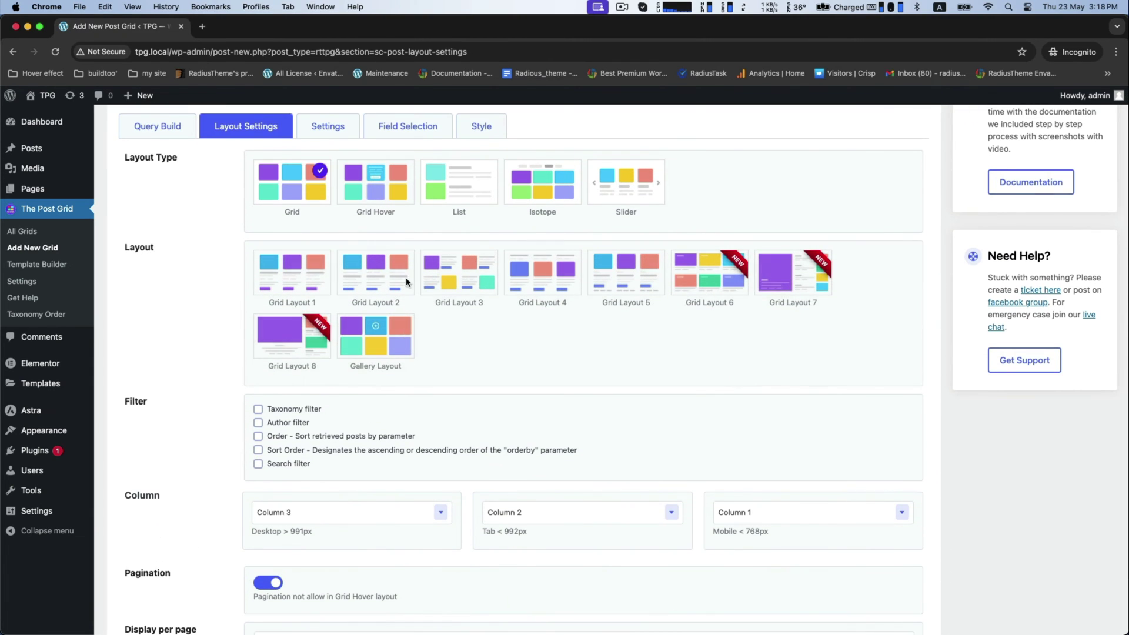
pyautogui.scroll(-12, 364, 279)
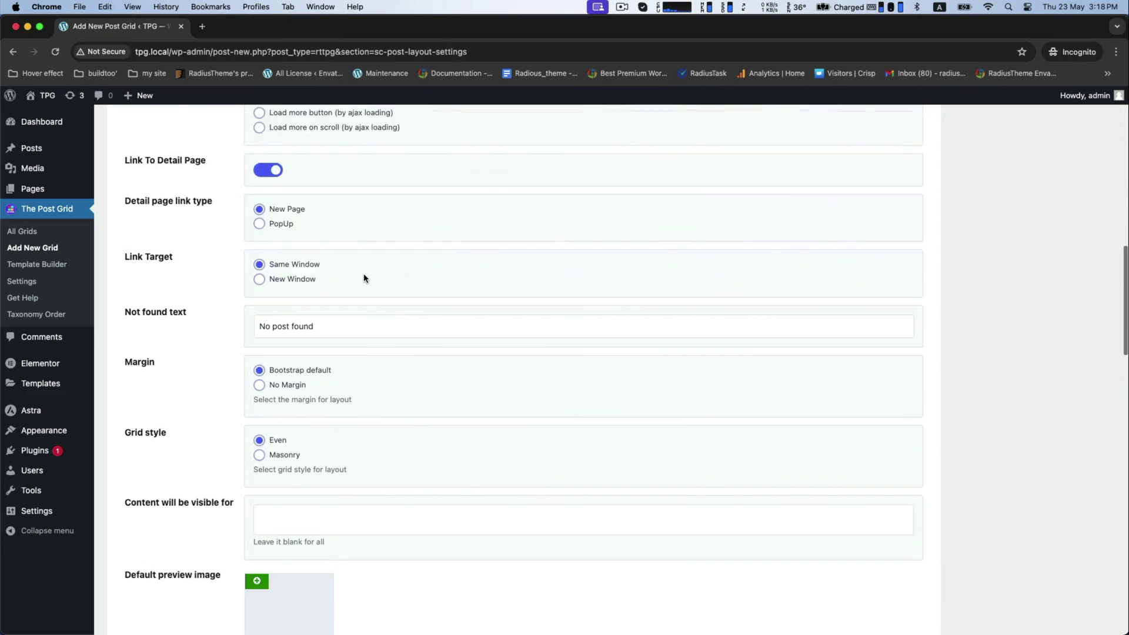
pyautogui.scroll(-12, 364, 279)
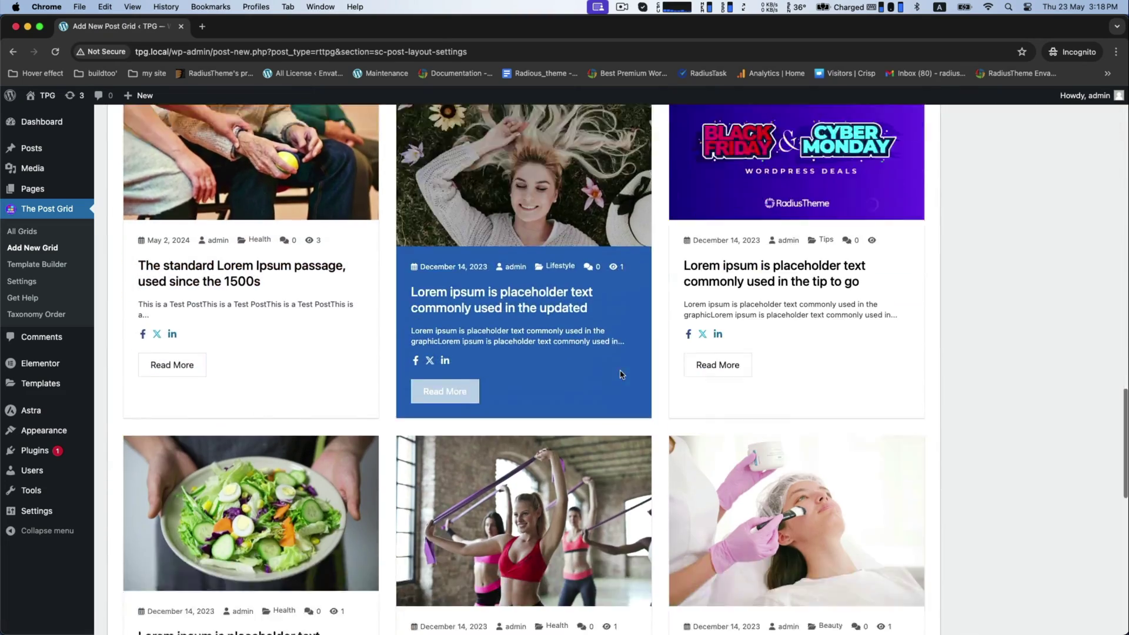
pyautogui.scroll(6, 620, 371)
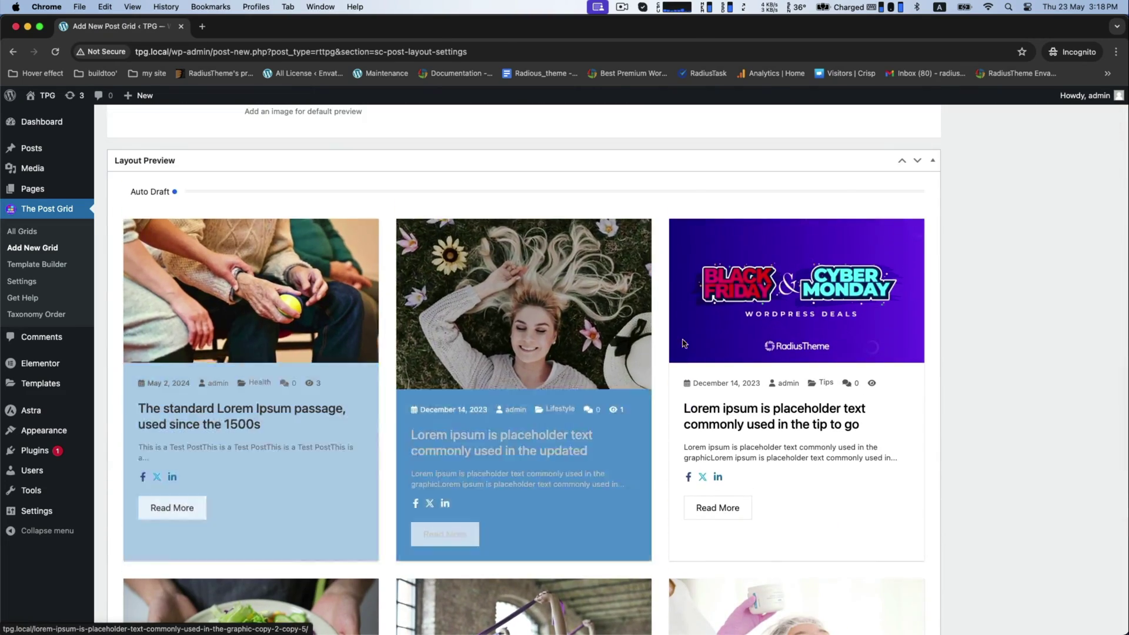
pyautogui.scroll(20, 683, 340)
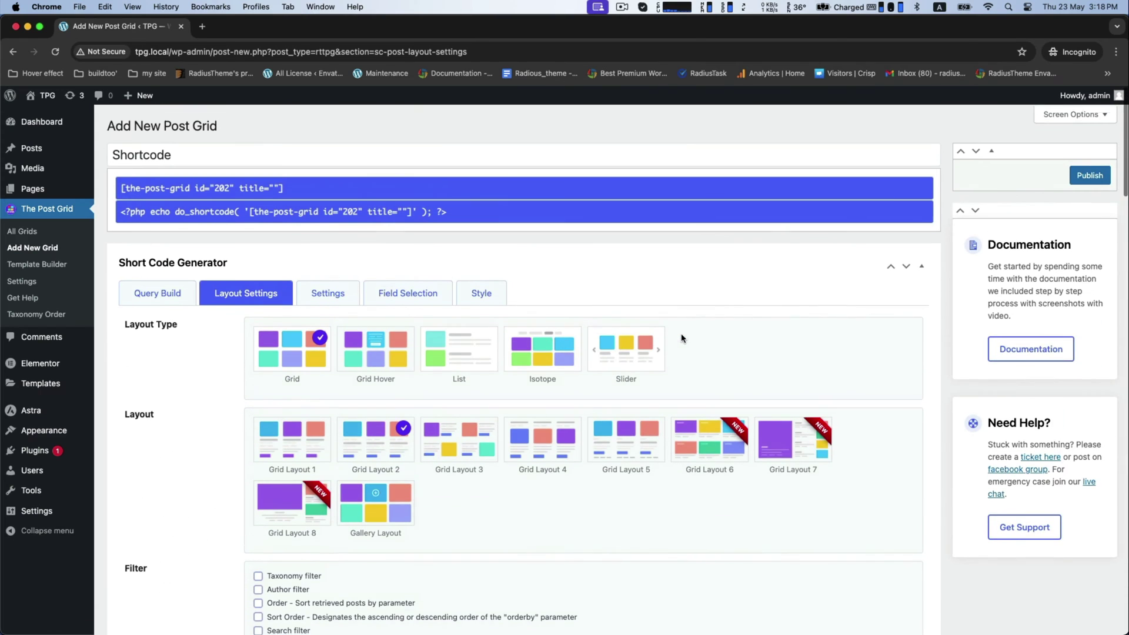
pyautogui.click(1089, 174)
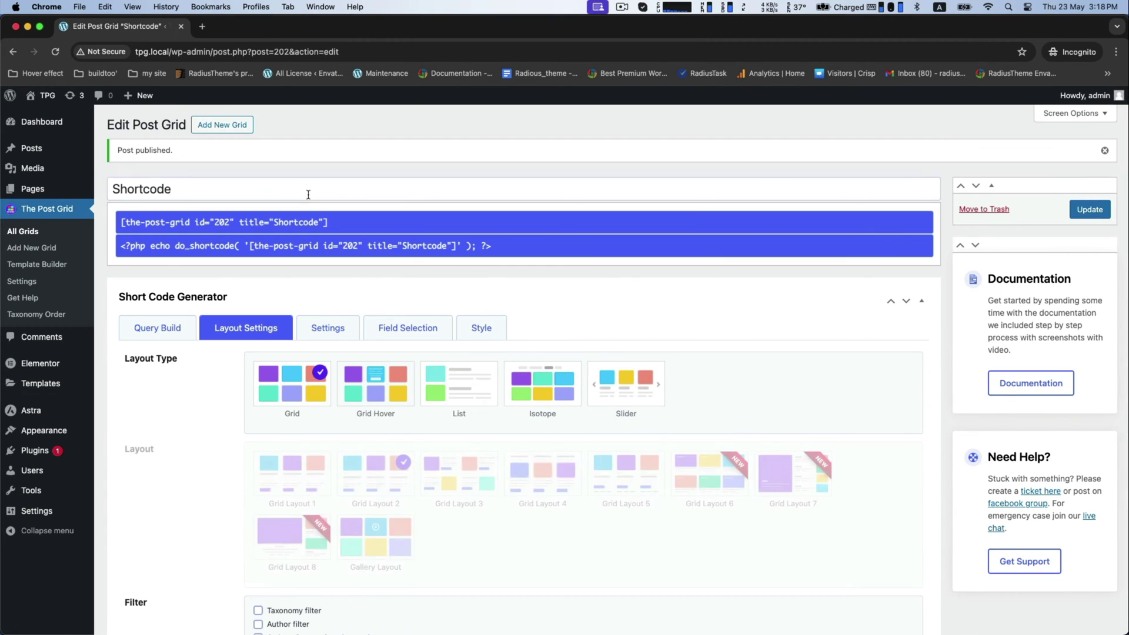
# Copy the grid's shortcode and open Add New Page in a separate tab.
pyautogui.click(240, 222)
pyautogui.rightClick(240, 222)
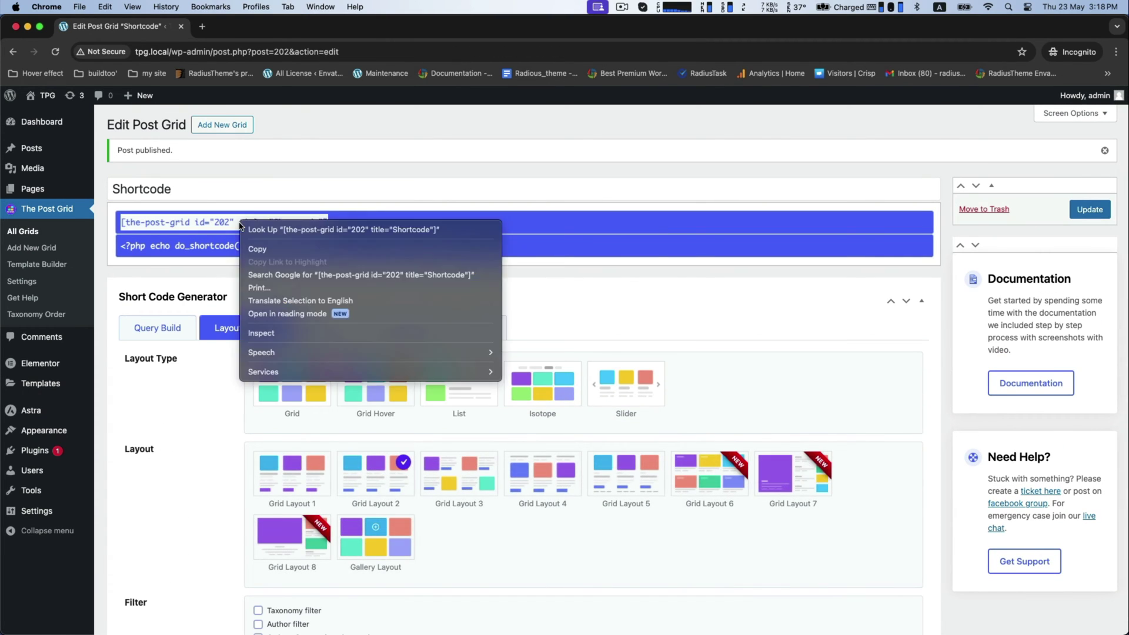
pyautogui.click(250, 246)
pyautogui.moveTo(33, 190)
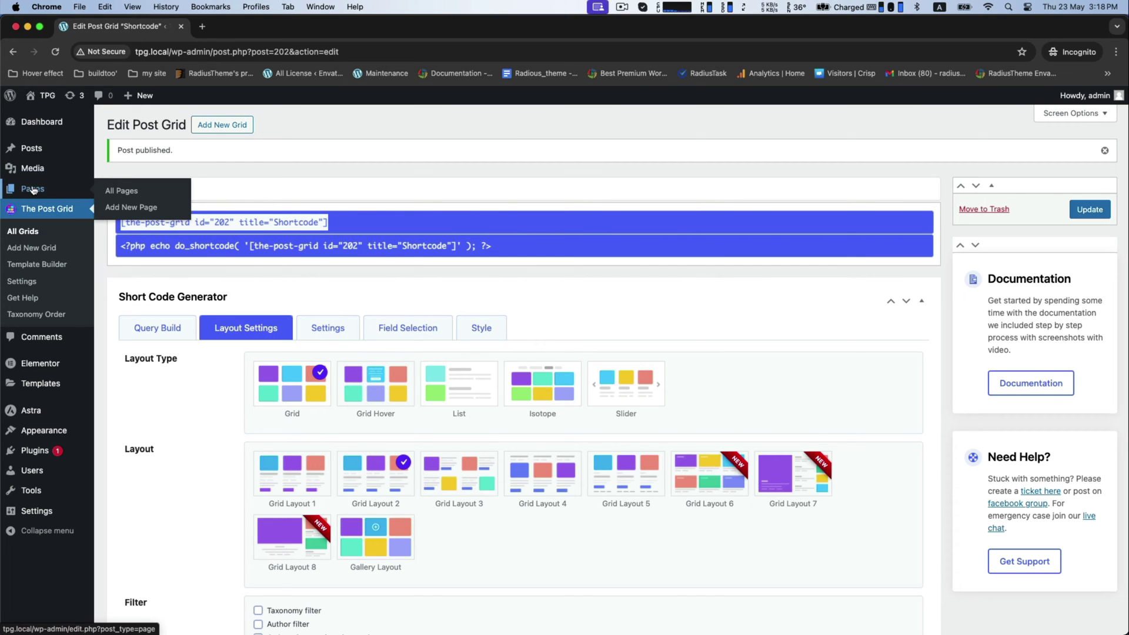
pyautogui.rightClick(119, 208)
pyautogui.click(152, 213)
pyautogui.click(254, 26)
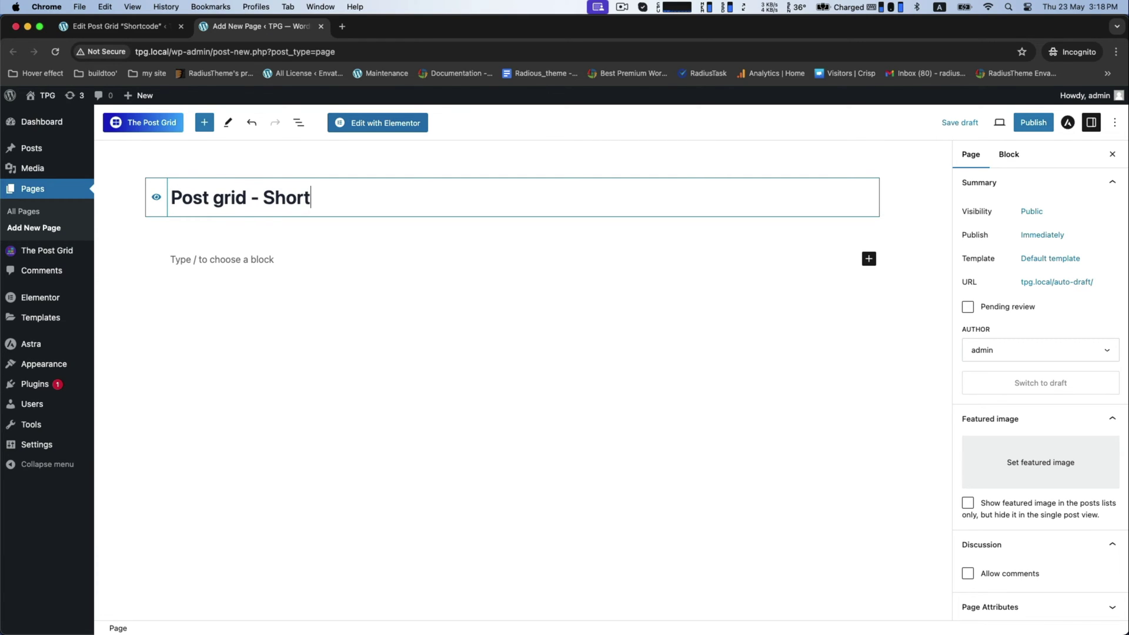
# Insert a Shortcode block and paste the grid shortcode into it.
pyautogui.click(180, 256)
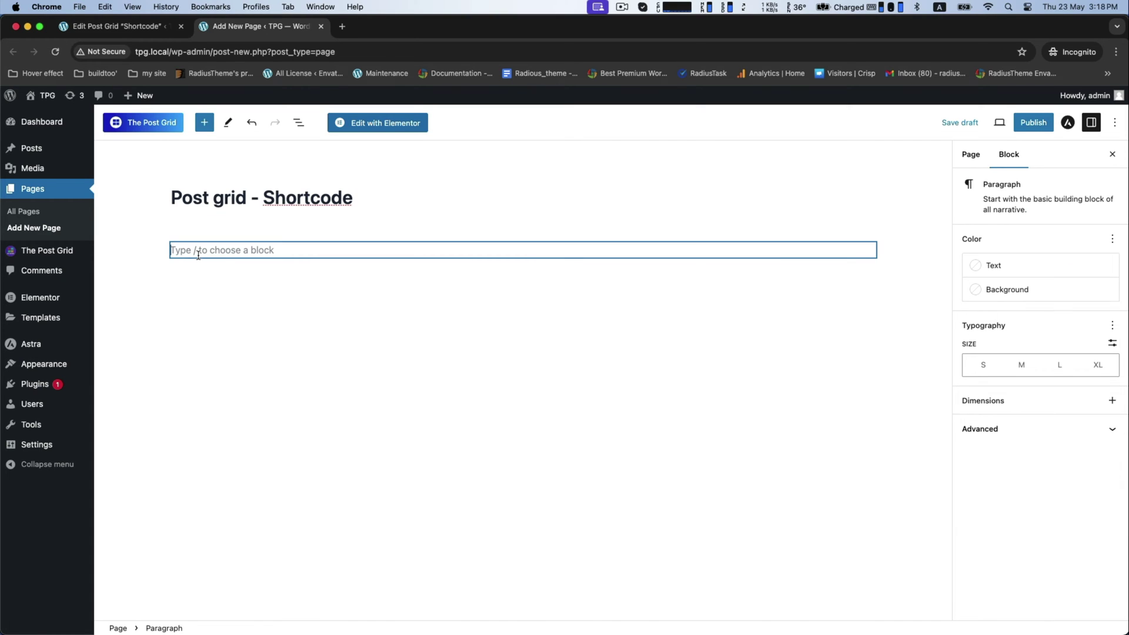
pyautogui.click(869, 251)
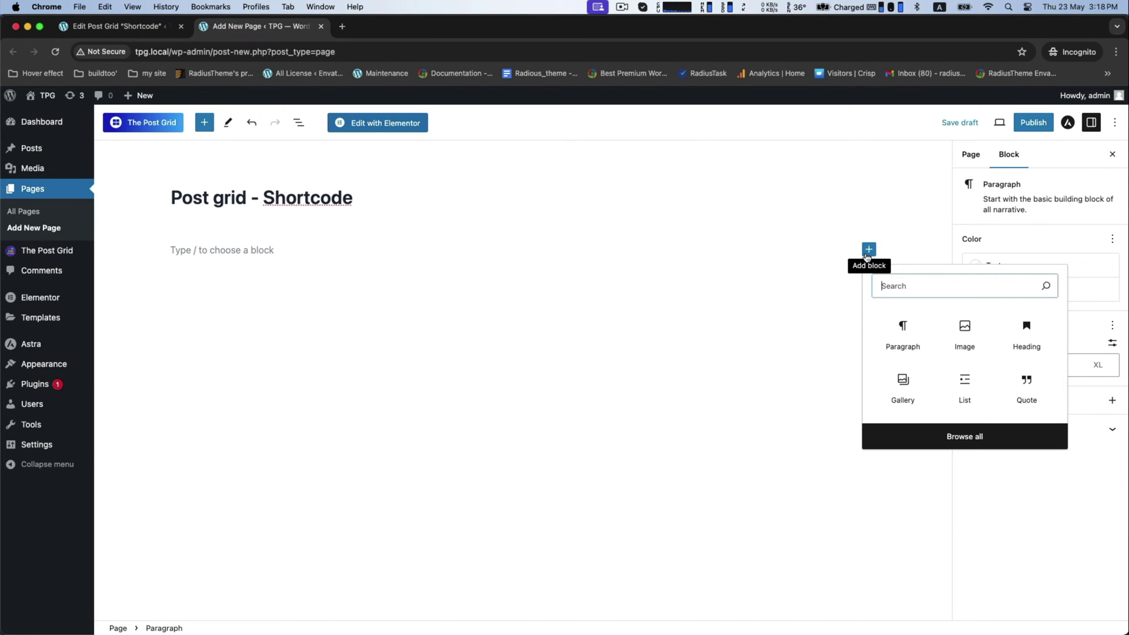
pyautogui.write('short')
pyautogui.click(892, 330)
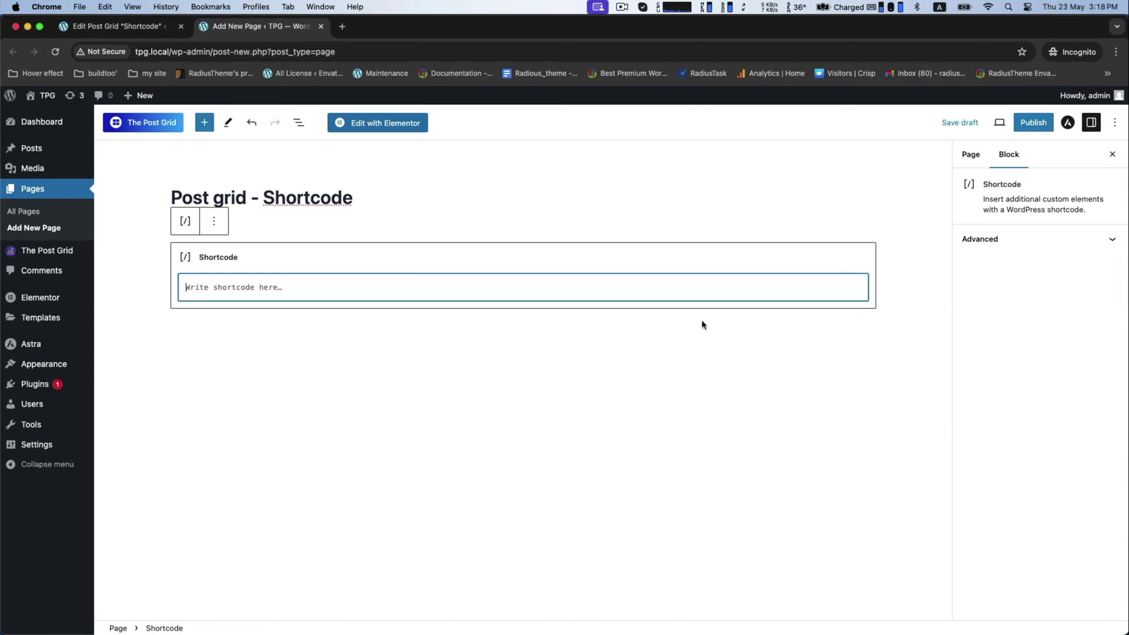
pyautogui.rightClick(390, 283)
pyautogui.click(404, 370)
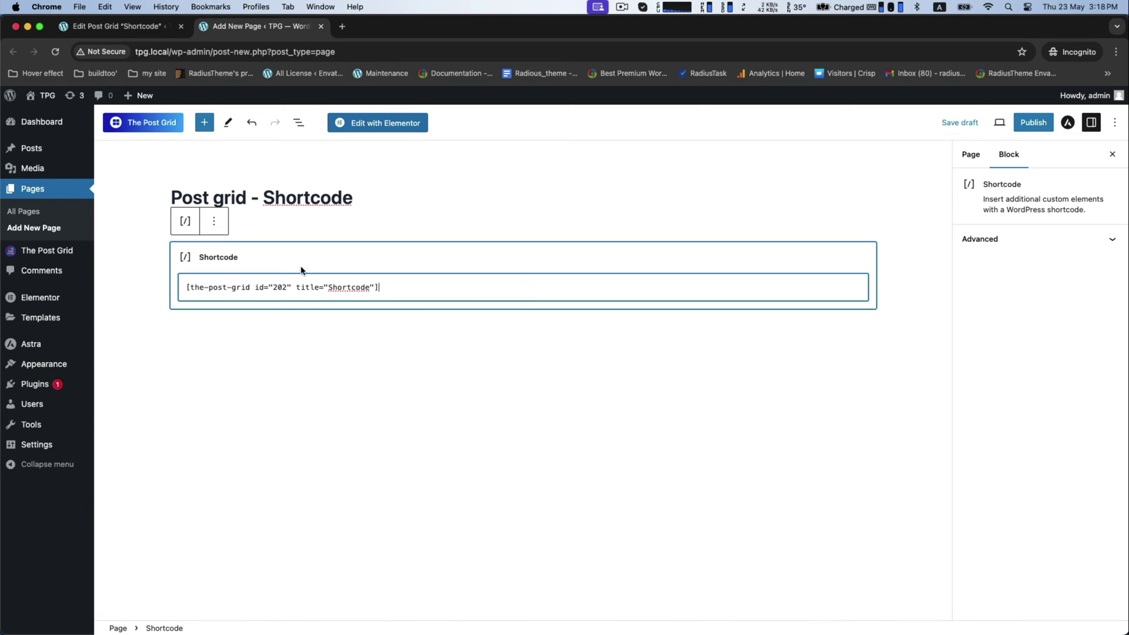
# Publish the Post grid - Shortcode page and view it live.
pyautogui.click(1034, 127)
pyautogui.click(1010, 123)
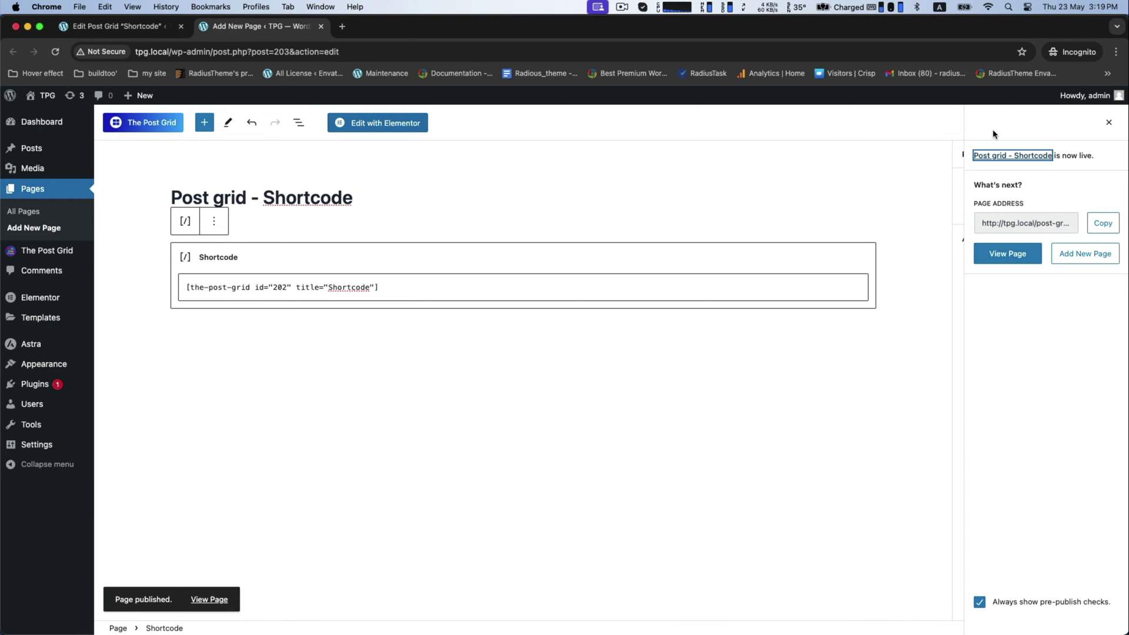
pyautogui.click(209, 599)
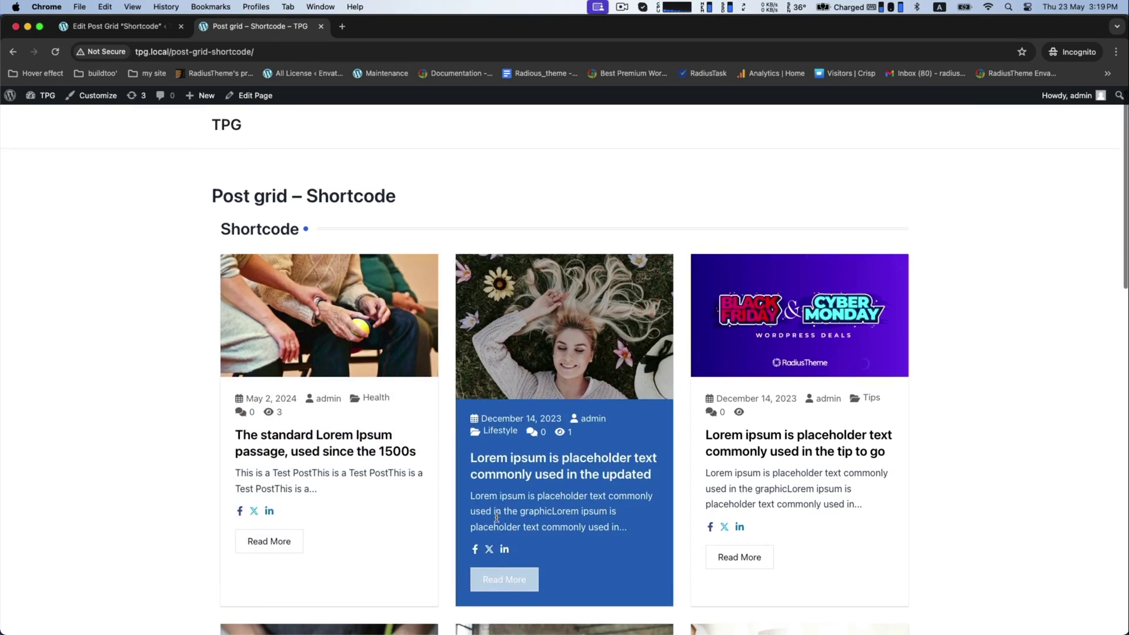
# Scroll through the post grid on the live page.
pyautogui.scroll(-8, 713, 438)
pyautogui.scroll(-5, 459, 377)
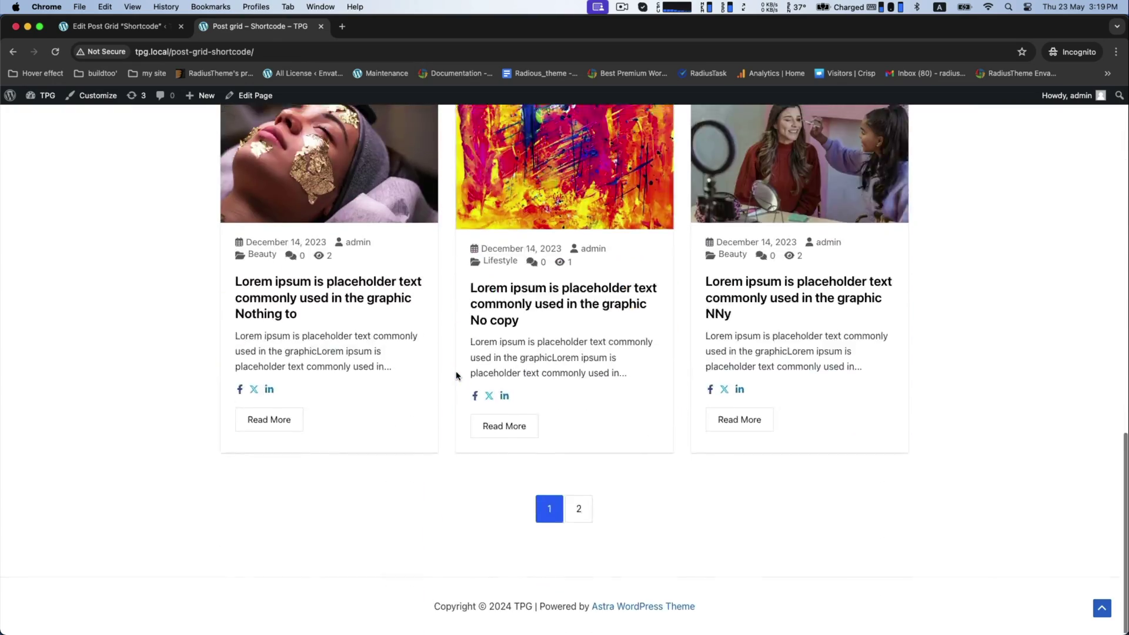
pyautogui.scroll(12, 462, 377)
# Back on the grid's edit screen, review the Query Build settings ordering posts by Title descending.
pyautogui.click(128, 29)
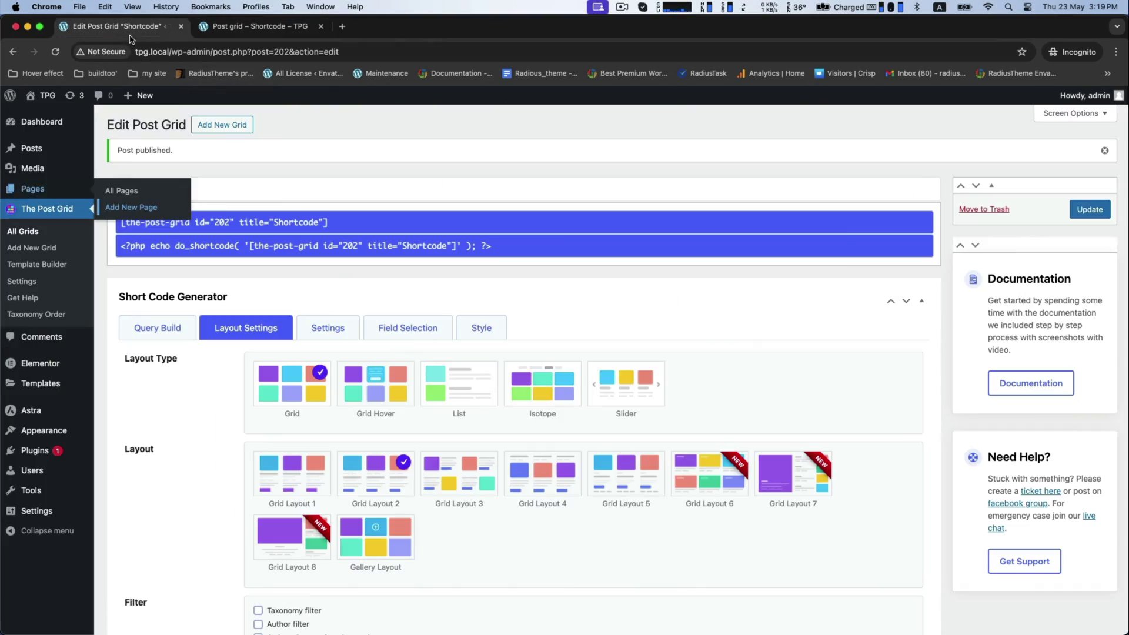
pyautogui.click(150, 332)
pyautogui.scroll(-5, 159, 380)
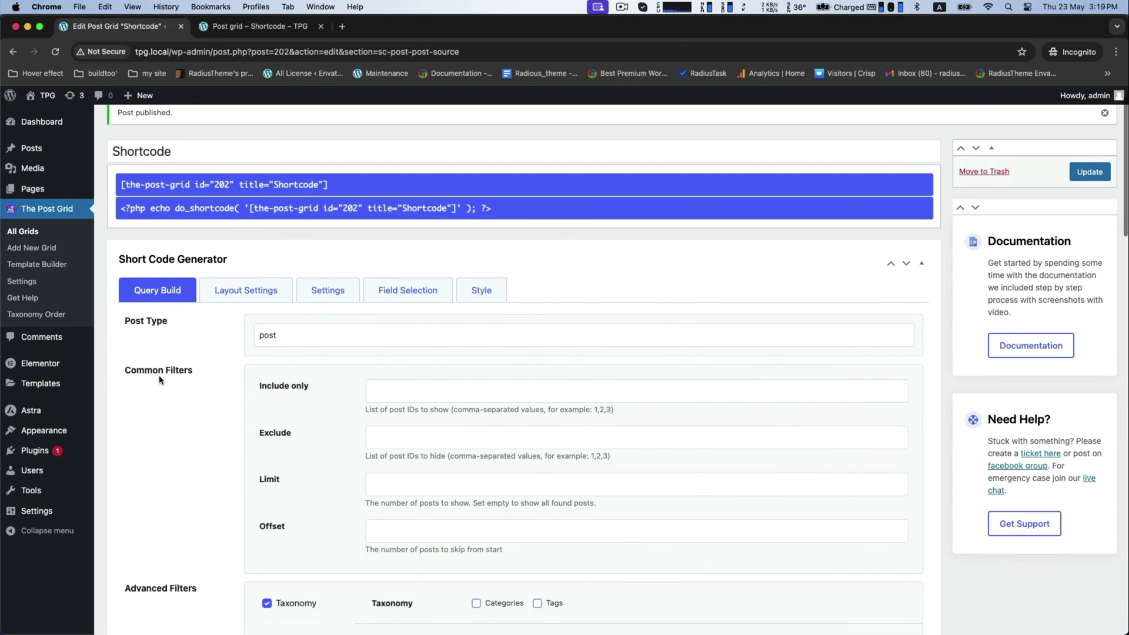
pyautogui.scroll(-1, 235, 370)
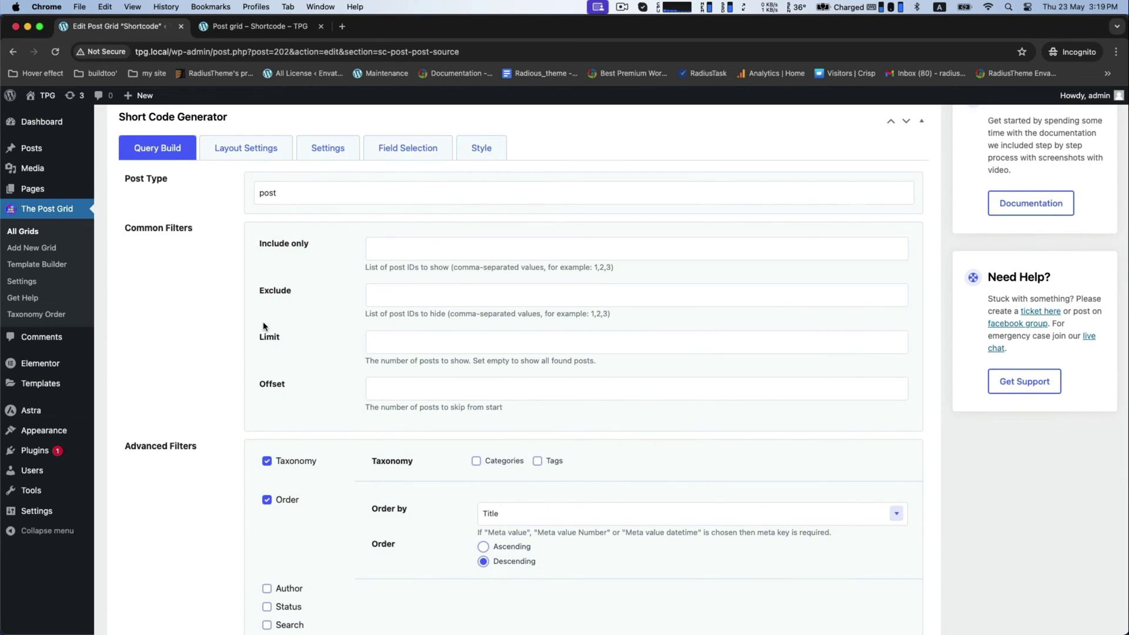
pyautogui.scroll(-6, 270, 335)
pyautogui.scroll(-3, 251, 344)
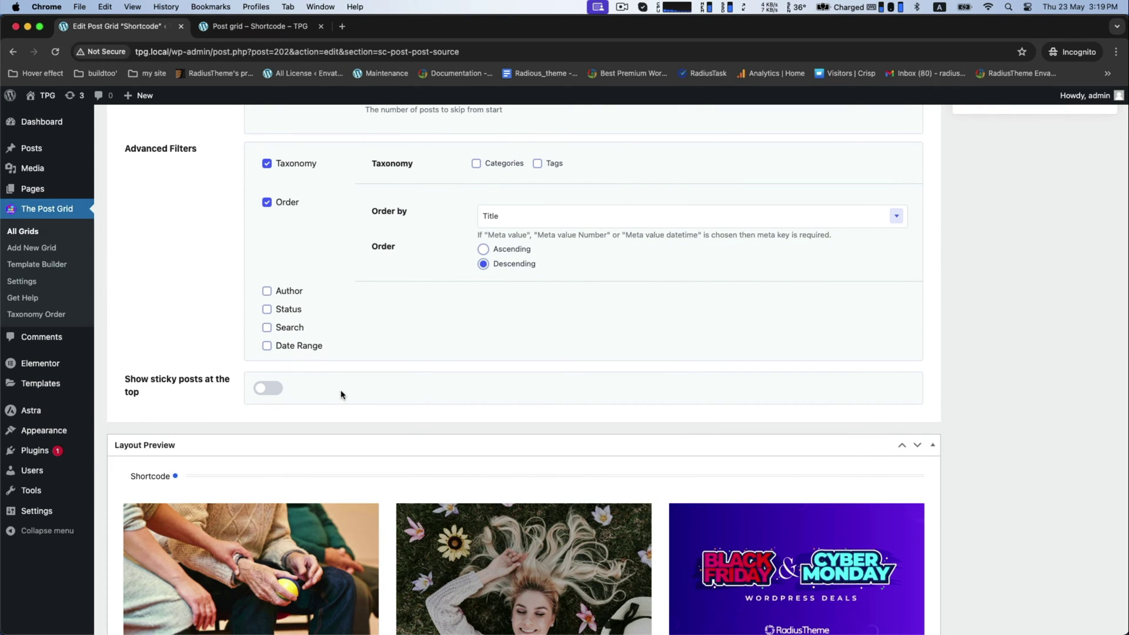
pyautogui.scroll(-2, 341, 393)
pyautogui.scroll(15, 340, 390)
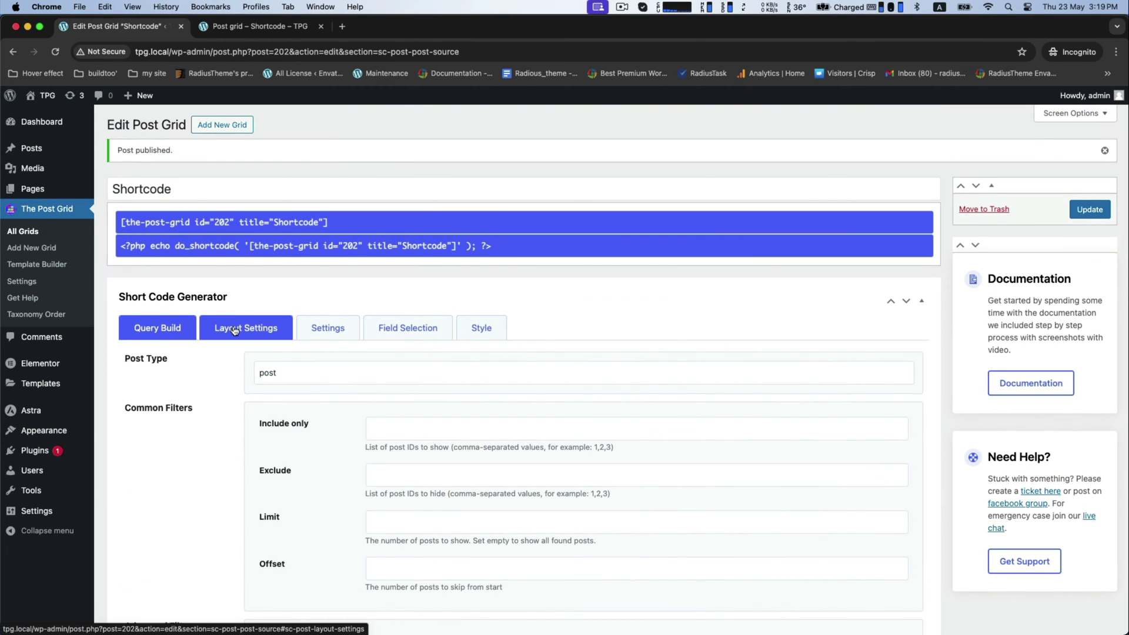
pyautogui.click(234, 330)
# Change the Shortcode grid to the Isotope layout type using Isotope Layout 3.
pyautogui.scroll(-1, 438, 413)
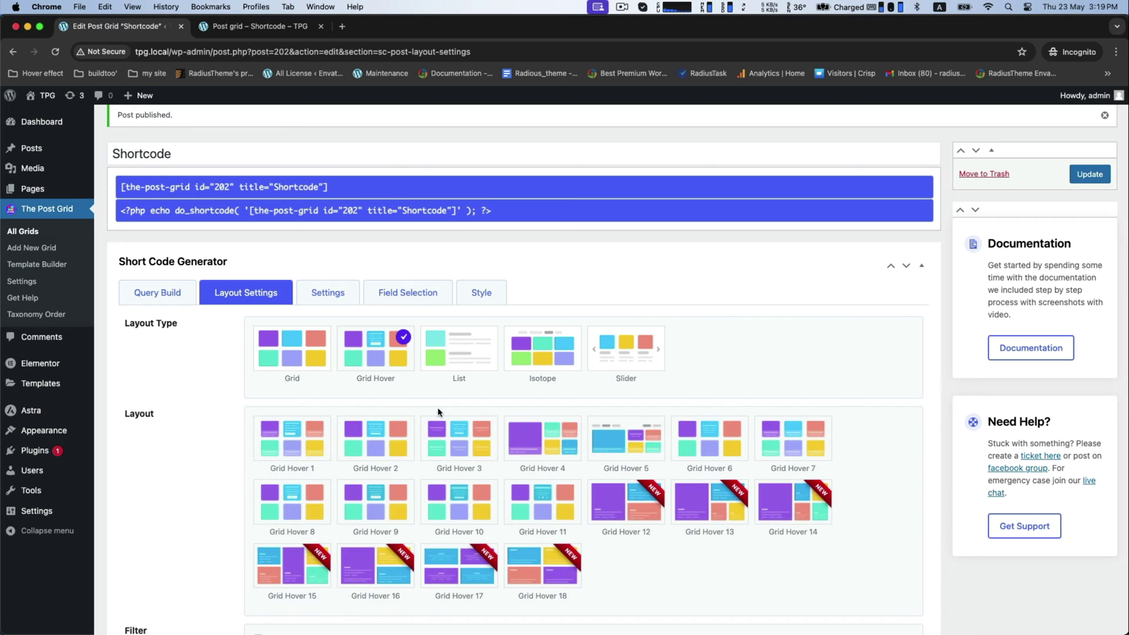
pyautogui.scroll(-5, 439, 413)
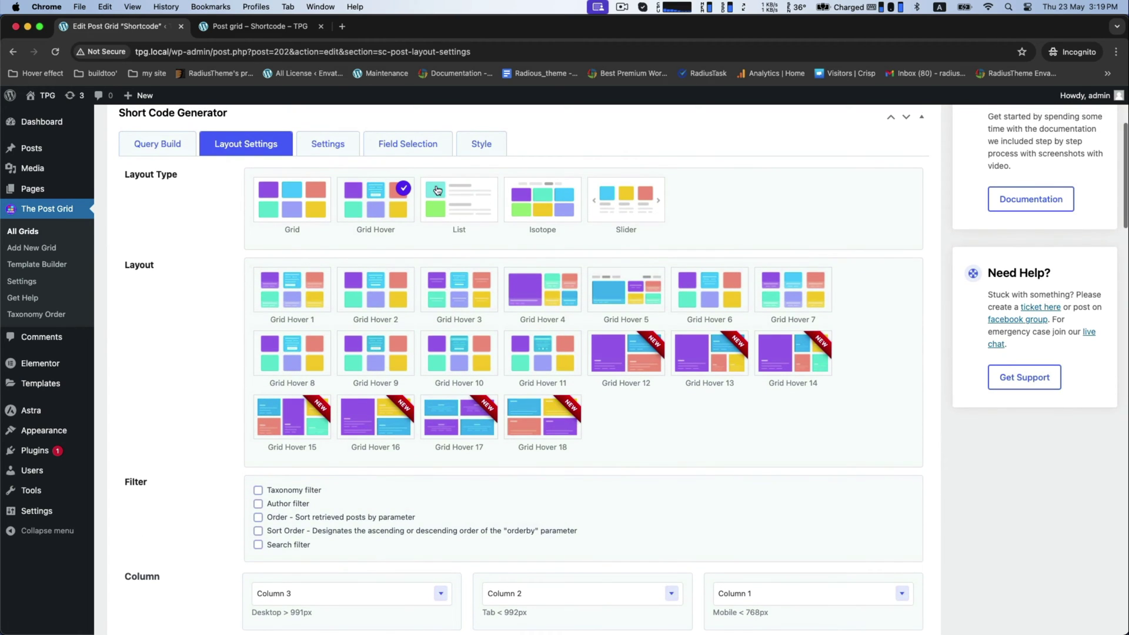
pyautogui.click(548, 219)
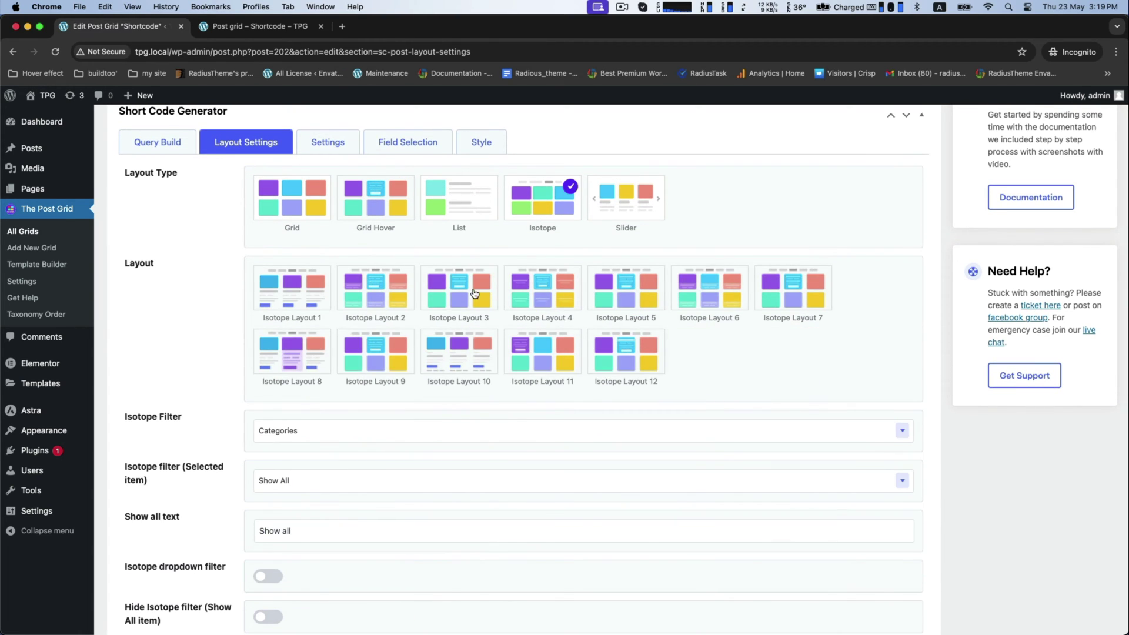
pyautogui.click(443, 303)
pyautogui.scroll(-10, 514, 386)
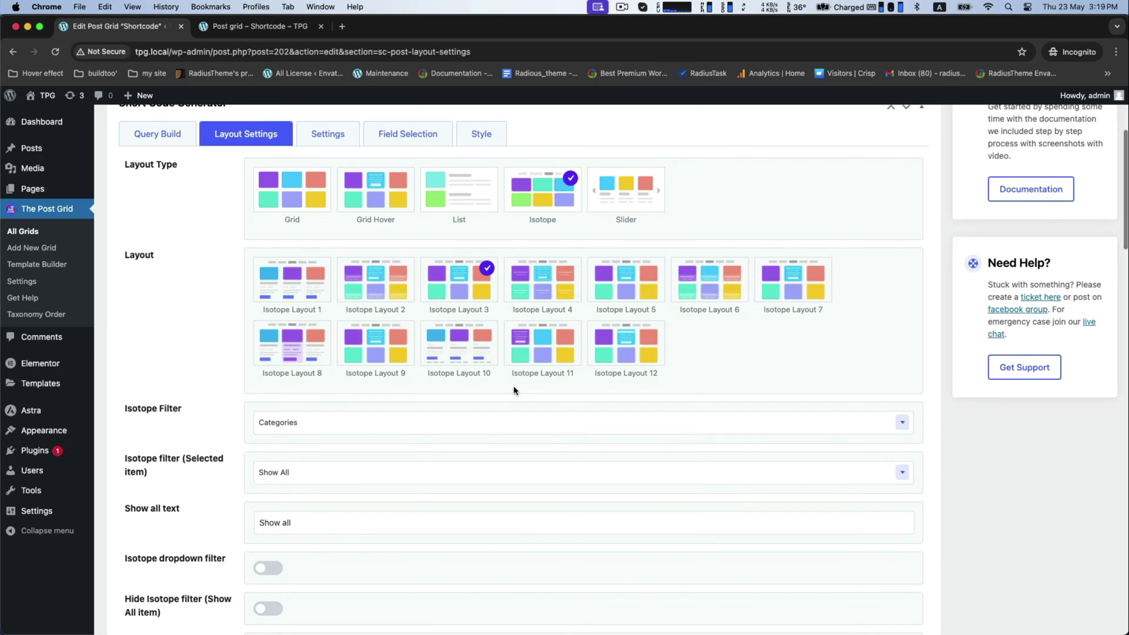
pyautogui.scroll(-15, 514, 386)
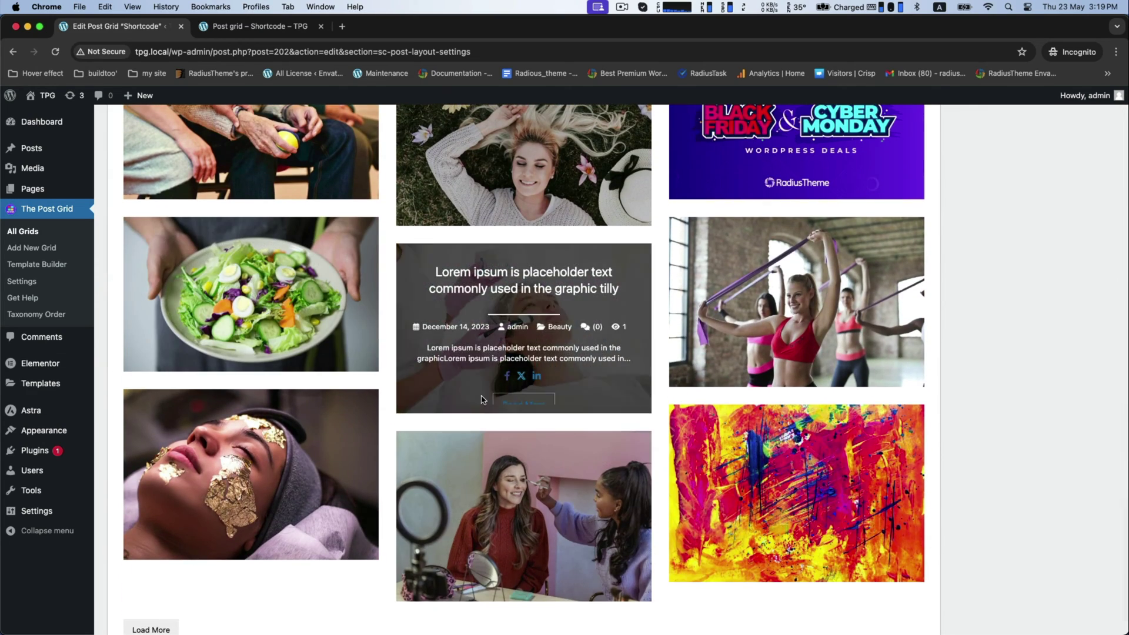
pyautogui.scroll(20, 485, 399)
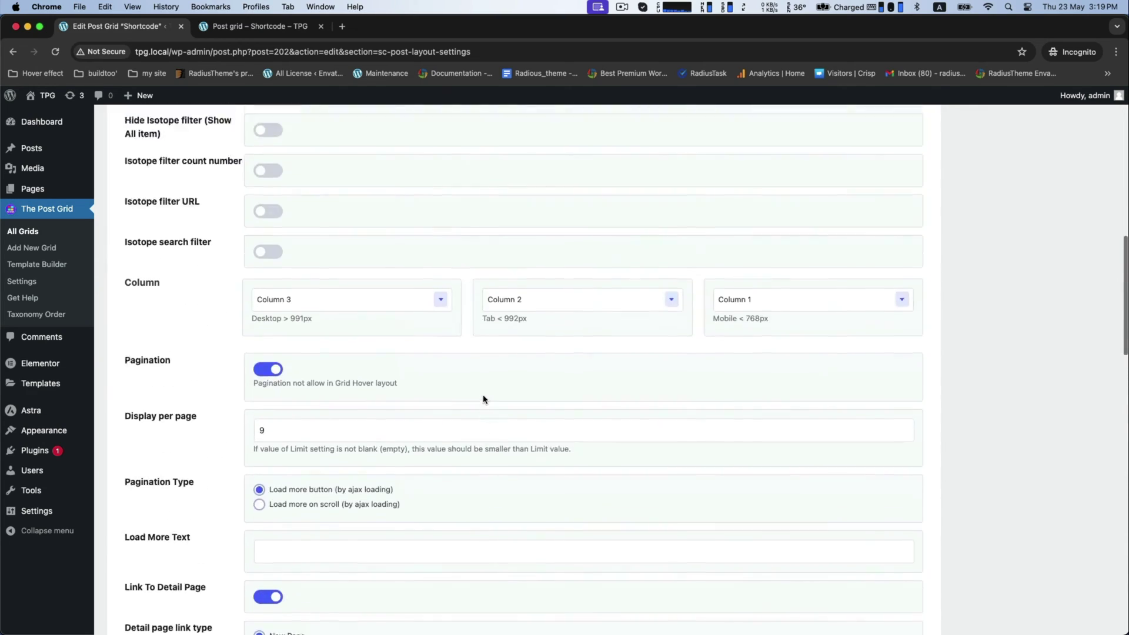
pyautogui.scroll(8, 483, 400)
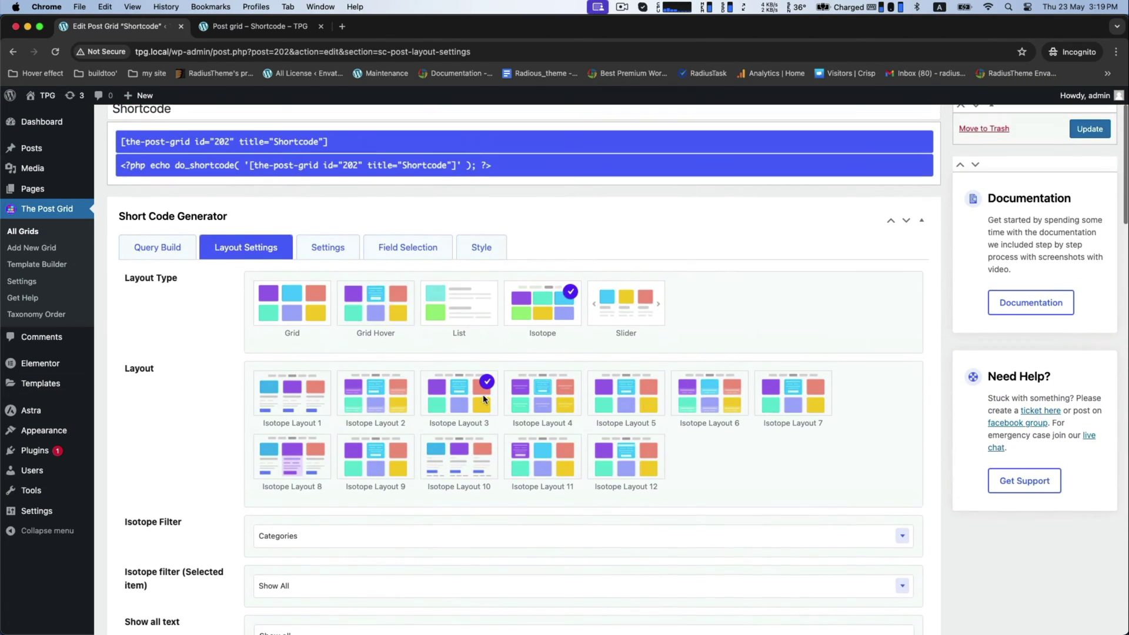
pyautogui.click(326, 260)
# Review the Settings and Field Selection options, then update the grid.
pyautogui.scroll(-3, 187, 326)
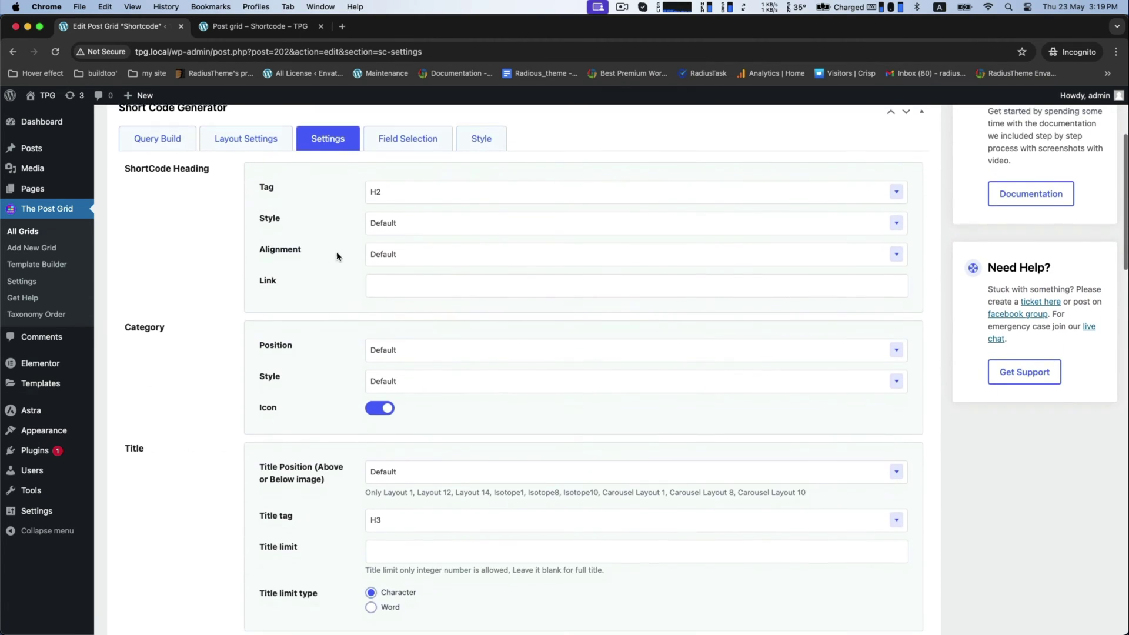
pyautogui.scroll(-10, 187, 326)
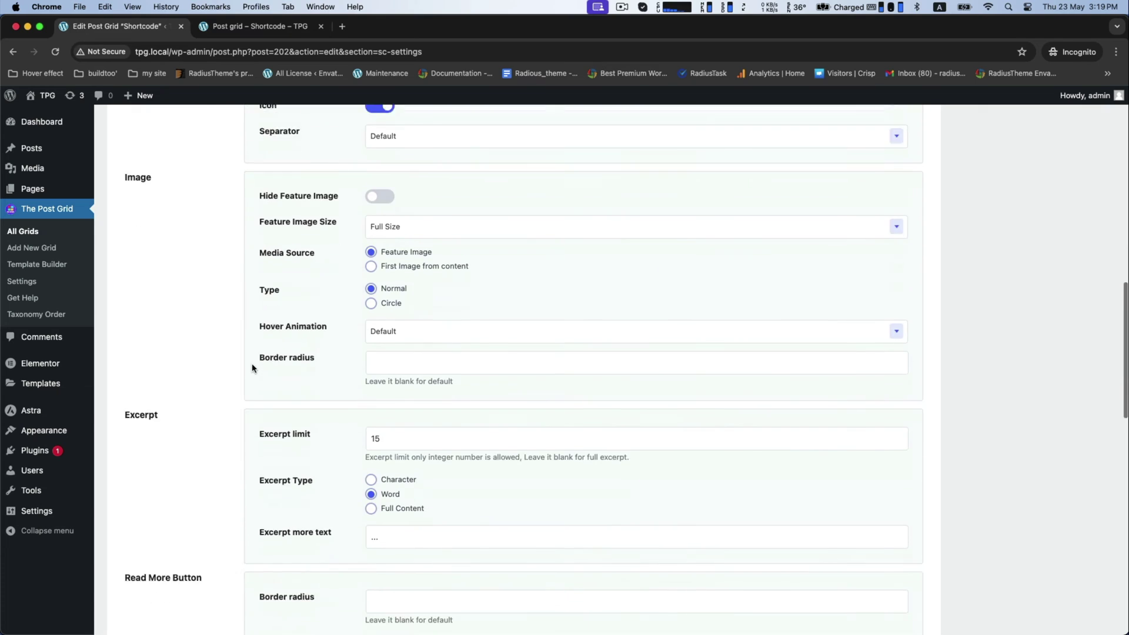
pyautogui.scroll(-5, 330, 408)
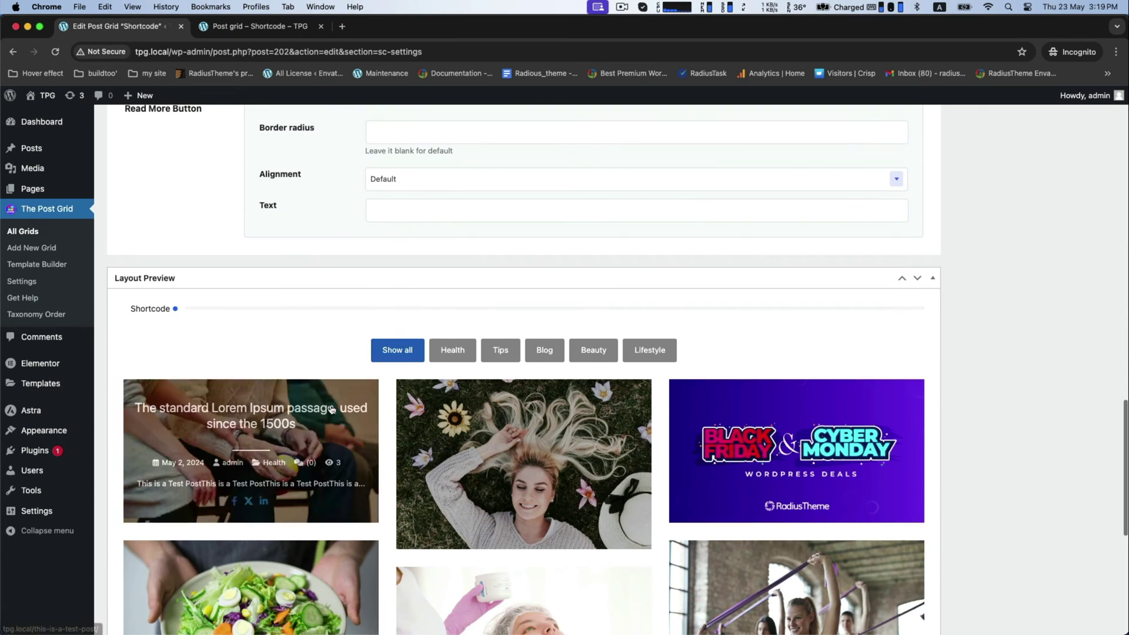
pyautogui.scroll(20, 1088, 345)
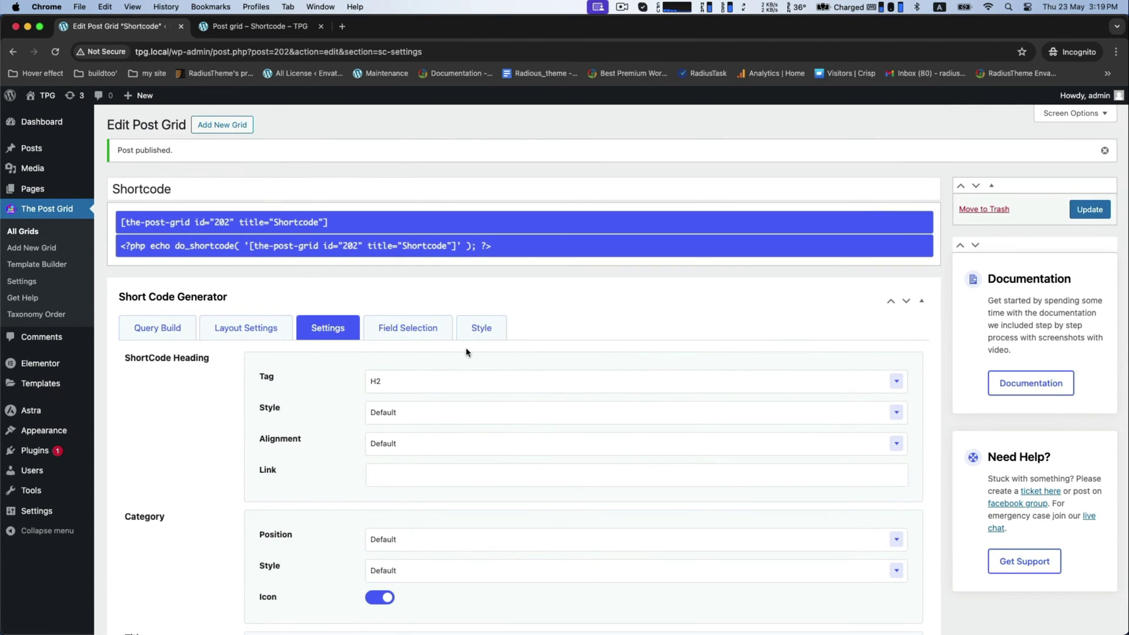
pyautogui.click(408, 328)
pyautogui.scroll(-2, 406, 329)
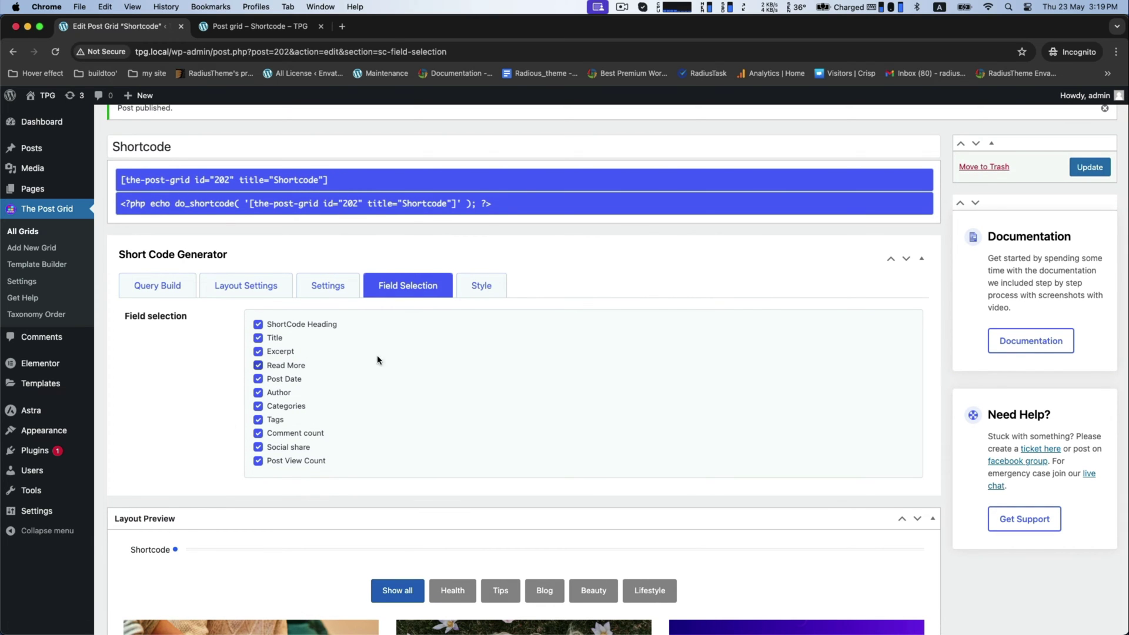
pyautogui.click(1080, 169)
# Reload the live page to check the new Isotope layout.
pyautogui.click(267, 29)
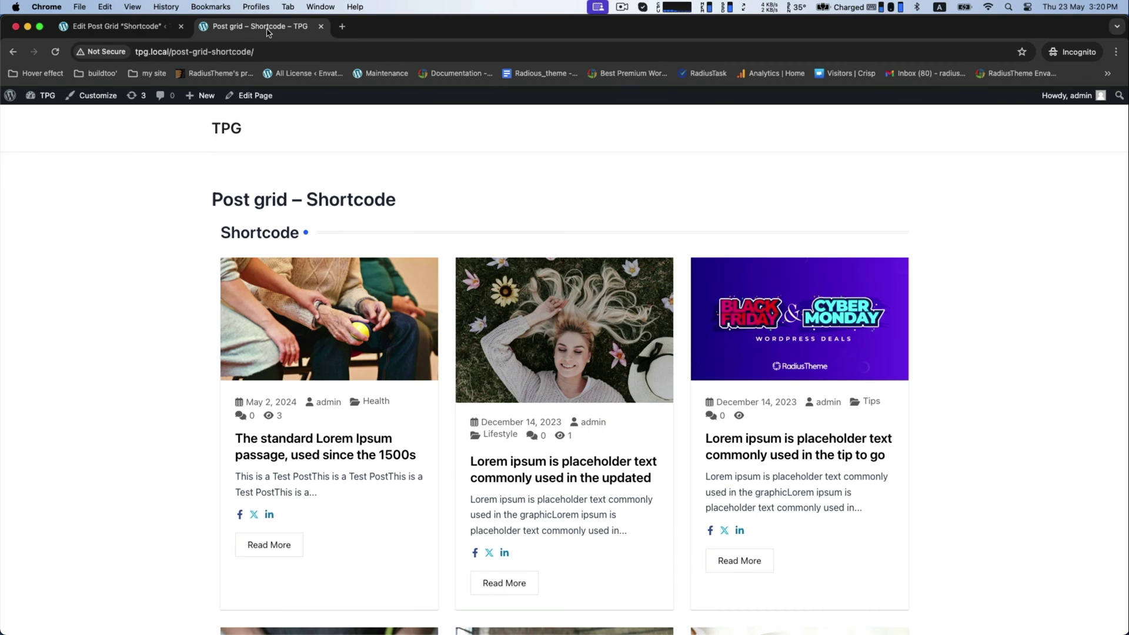
pyautogui.click(54, 52)
pyautogui.scroll(-3, 333, 165)
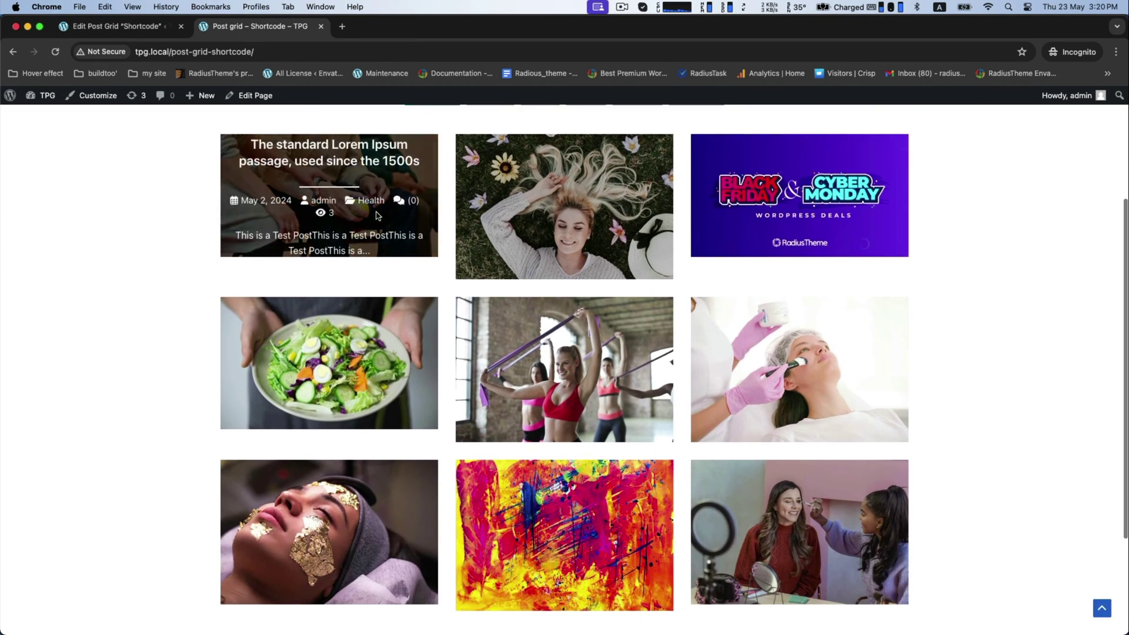
pyautogui.hotkey('ctrl', 'shift', 'Tab')
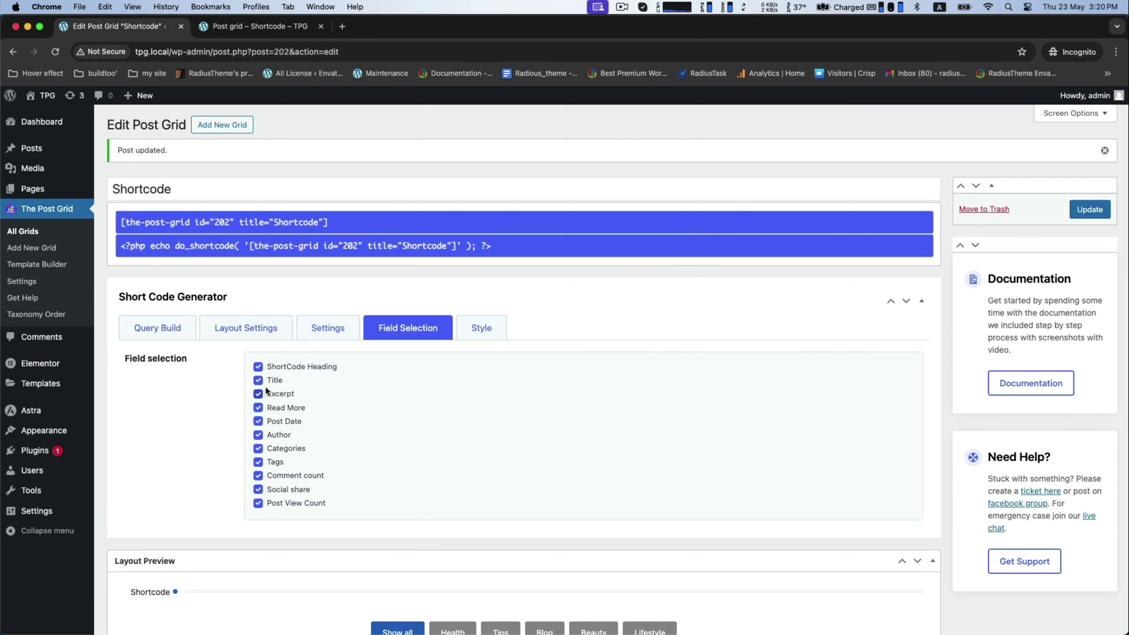
# Turn off post titles, update the grid and reload the live page.
pyautogui.click(258, 381)
pyautogui.click(1090, 209)
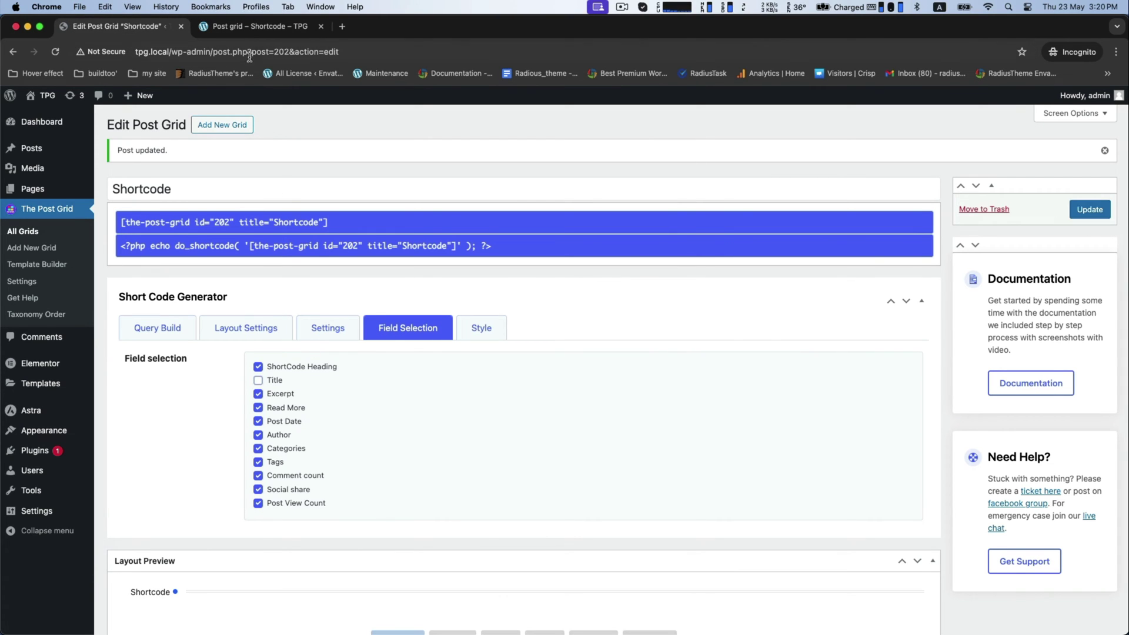
pyautogui.click(245, 28)
pyautogui.click(55, 52)
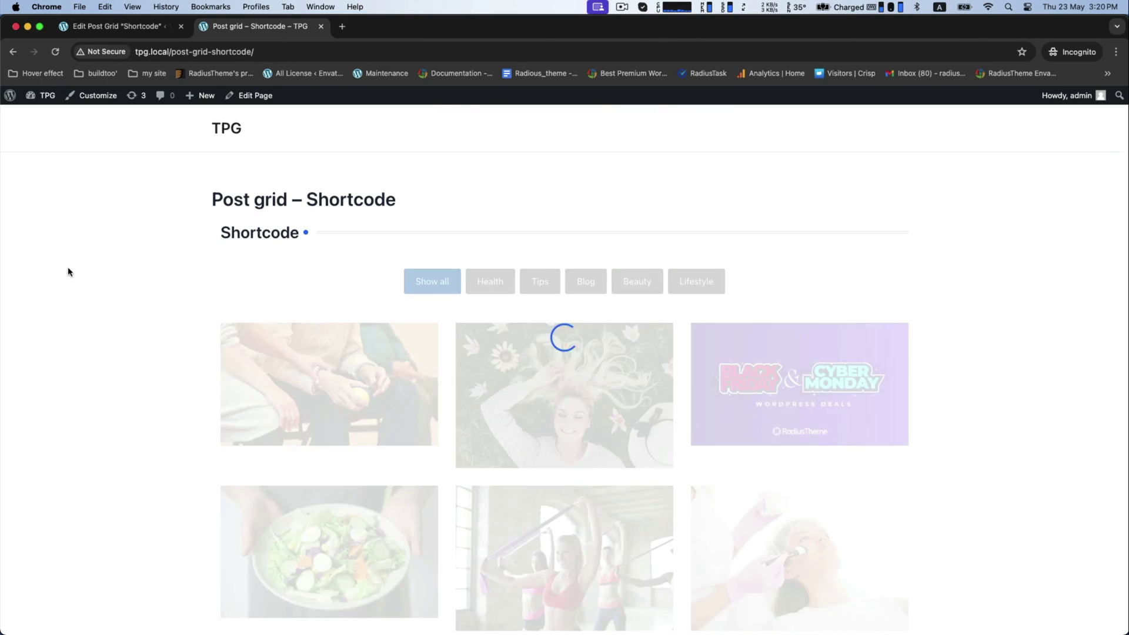
# Refresh the live grid and try the Tips, Health and Show all filter buttons.
pyautogui.click(99, 25)
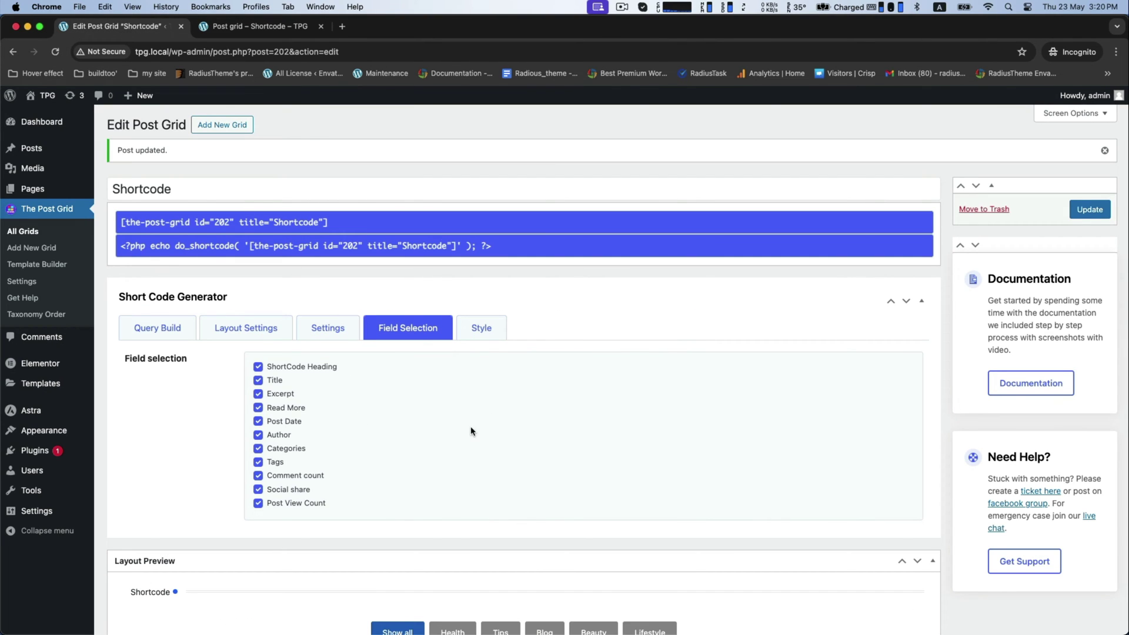
pyautogui.click(254, 27)
pyautogui.click(56, 52)
pyautogui.scroll(-5, 90, 228)
pyautogui.scroll(5, 90, 229)
pyautogui.click(540, 273)
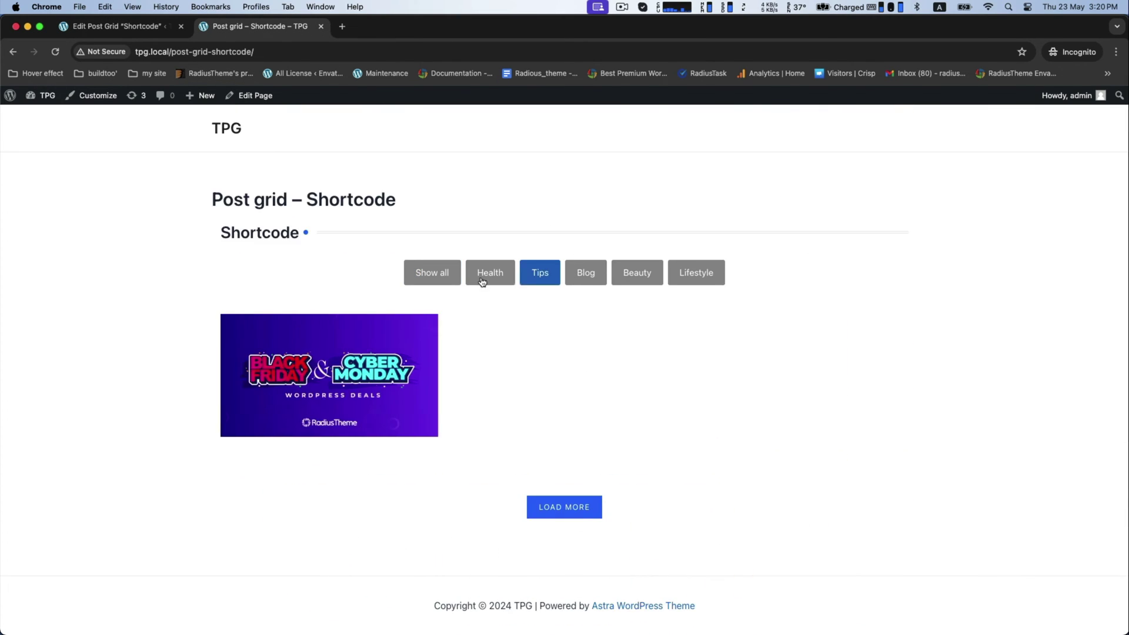
pyautogui.click(481, 281)
pyautogui.click(438, 273)
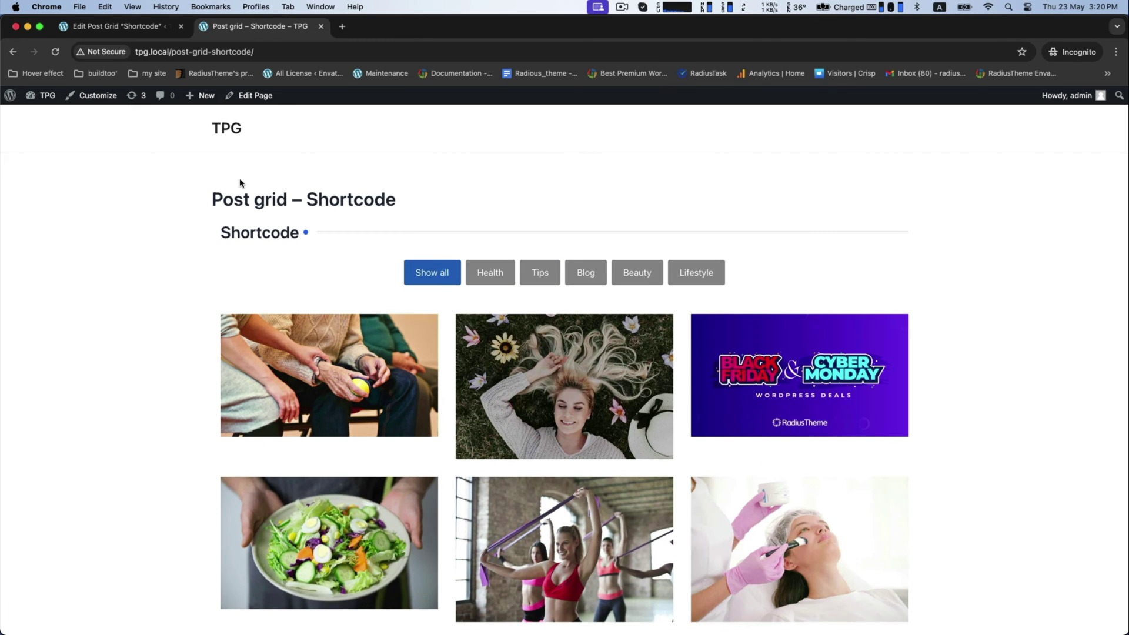
pyautogui.click(118, 25)
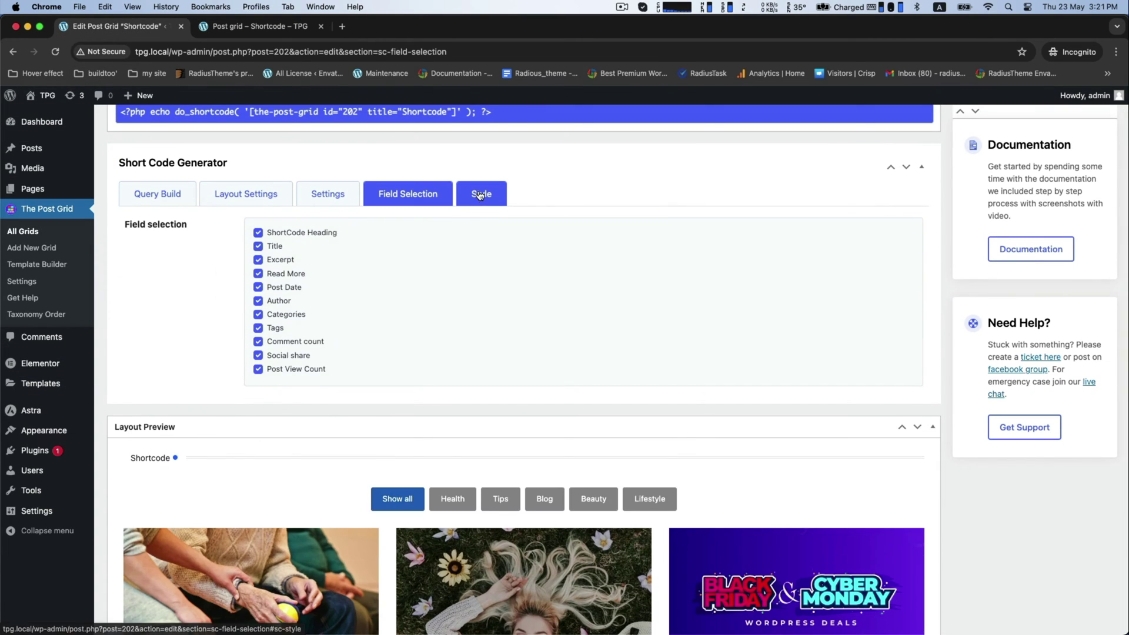
# Set the grid's Style primary colour to orange #dd9933 and save.
pyautogui.click(480, 194)
pyautogui.scroll(-3, 215, 200)
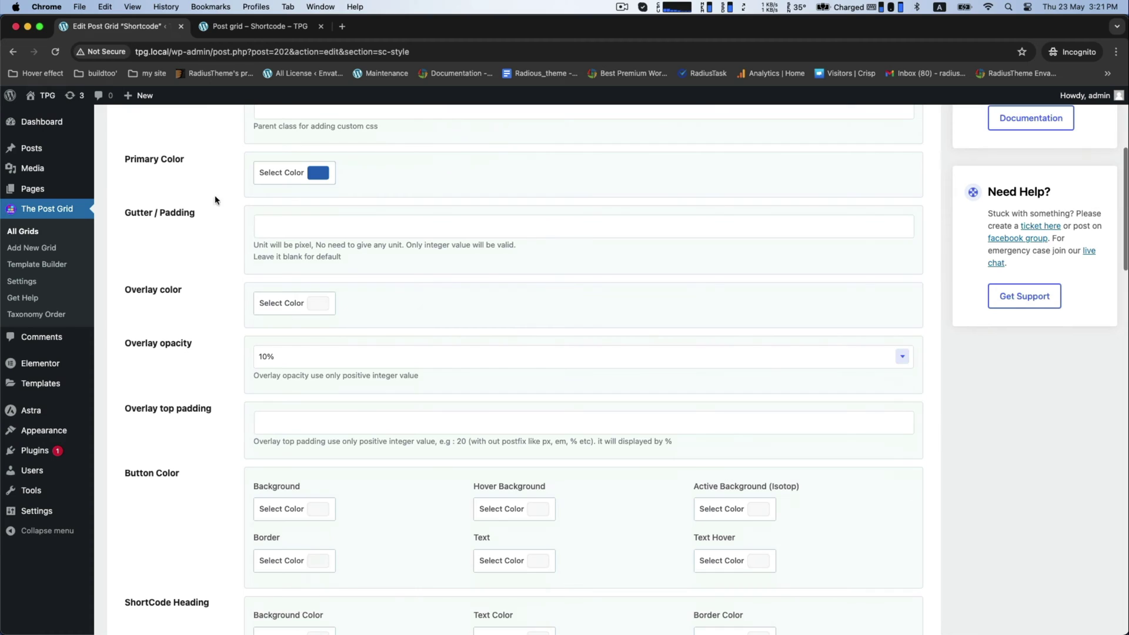
pyautogui.click(310, 173)
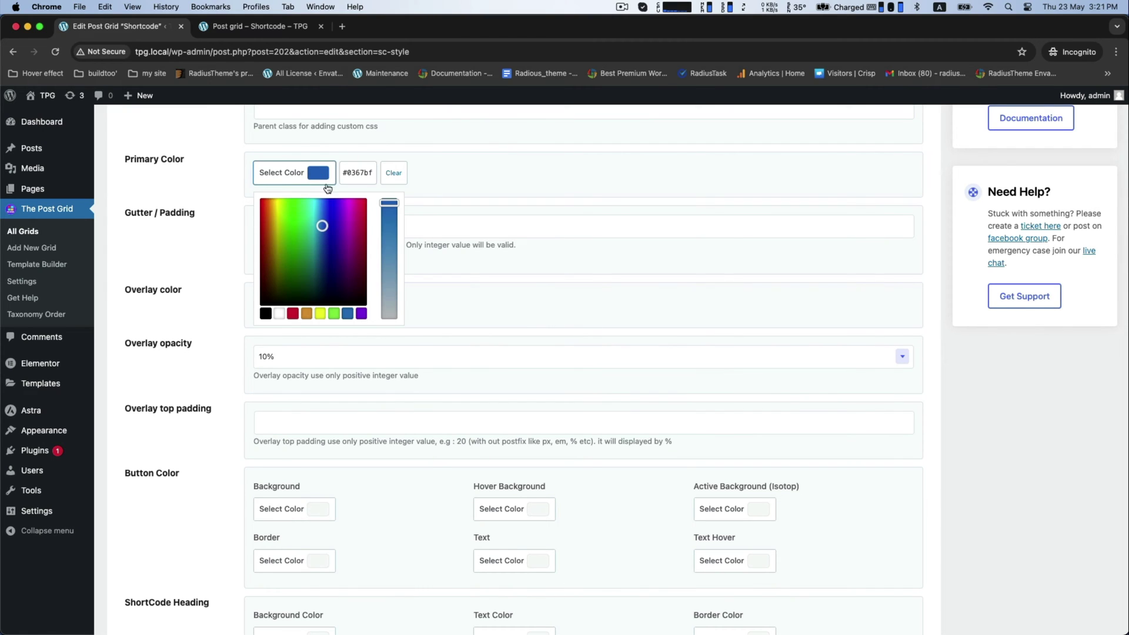
pyautogui.click(305, 314)
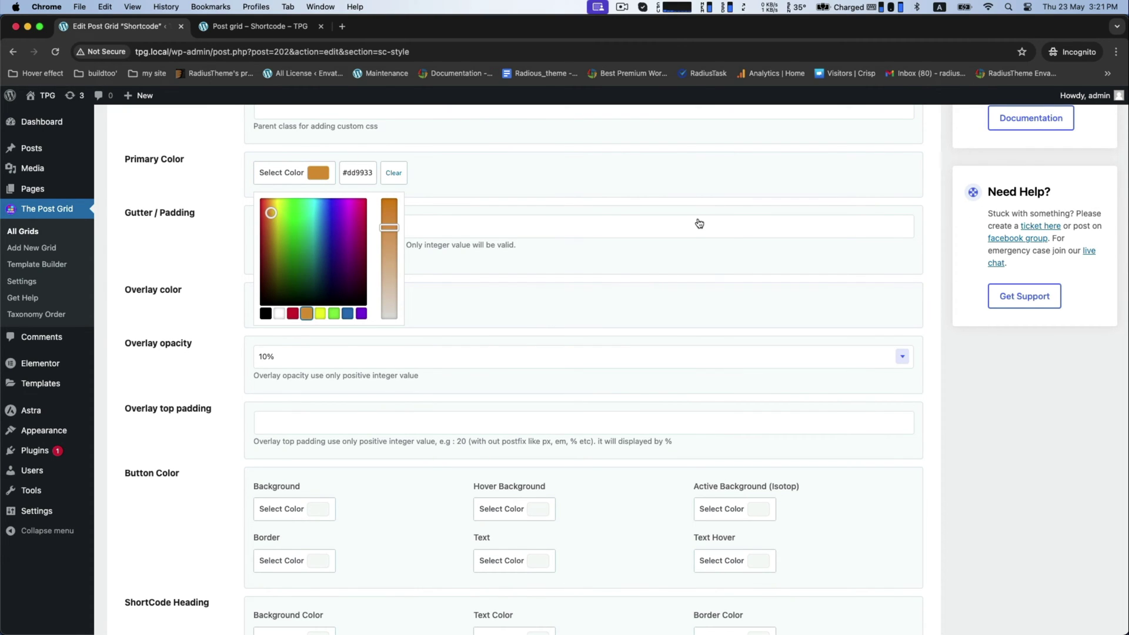
pyautogui.press('Return')
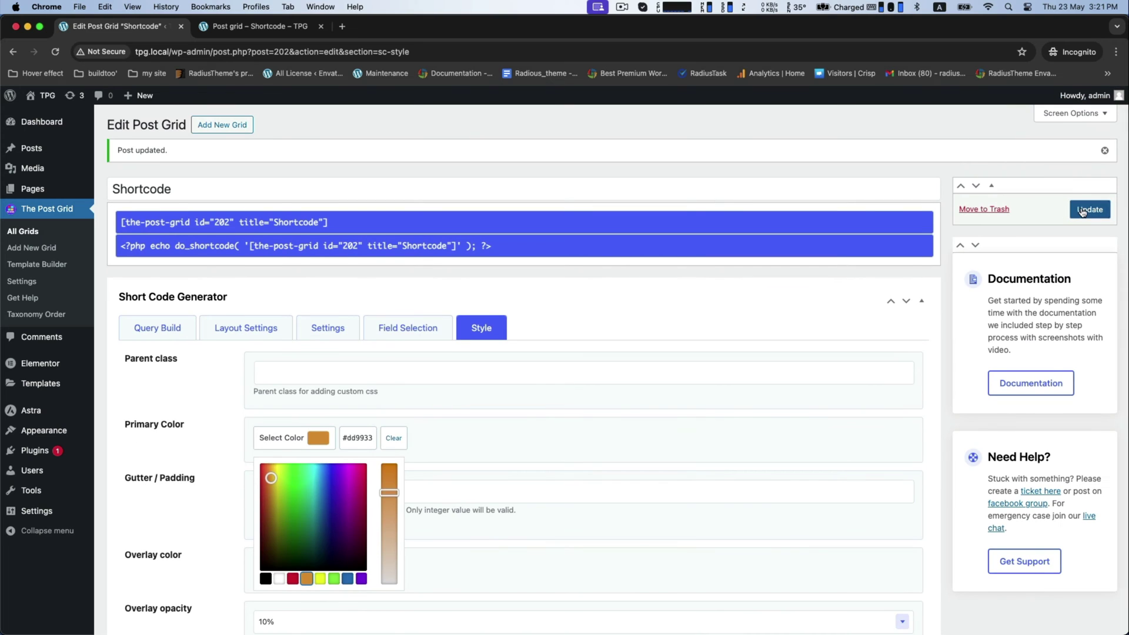
# Reload the live page and try the Health, Beauty and Show all filters.
pyautogui.click(247, 26)
pyautogui.press('super+r')
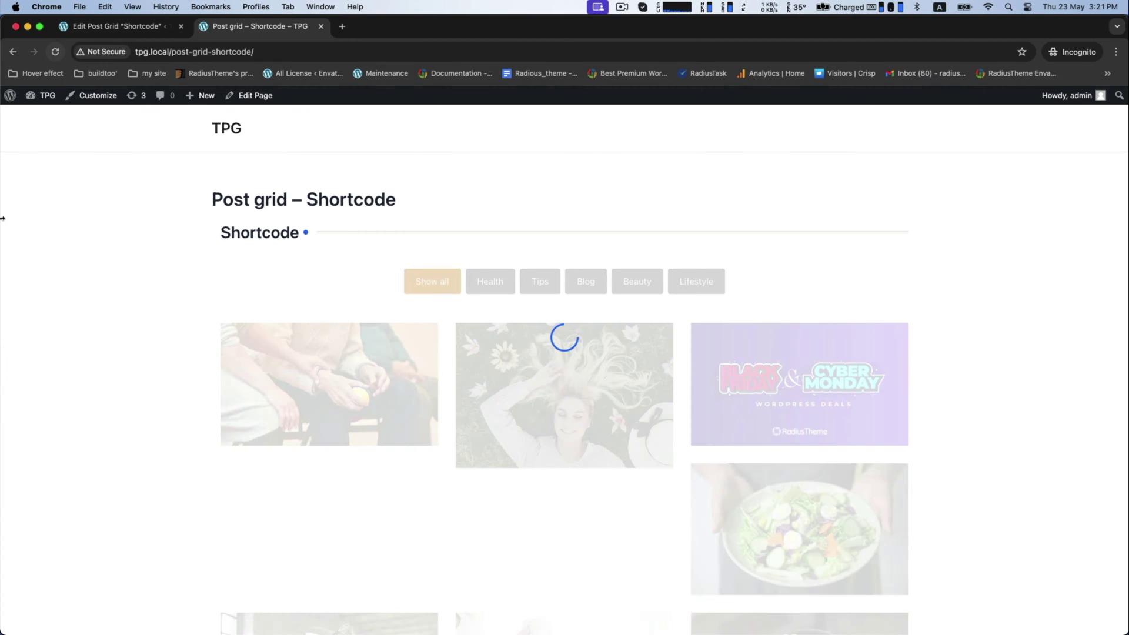
pyautogui.click(486, 276)
pyautogui.click(640, 278)
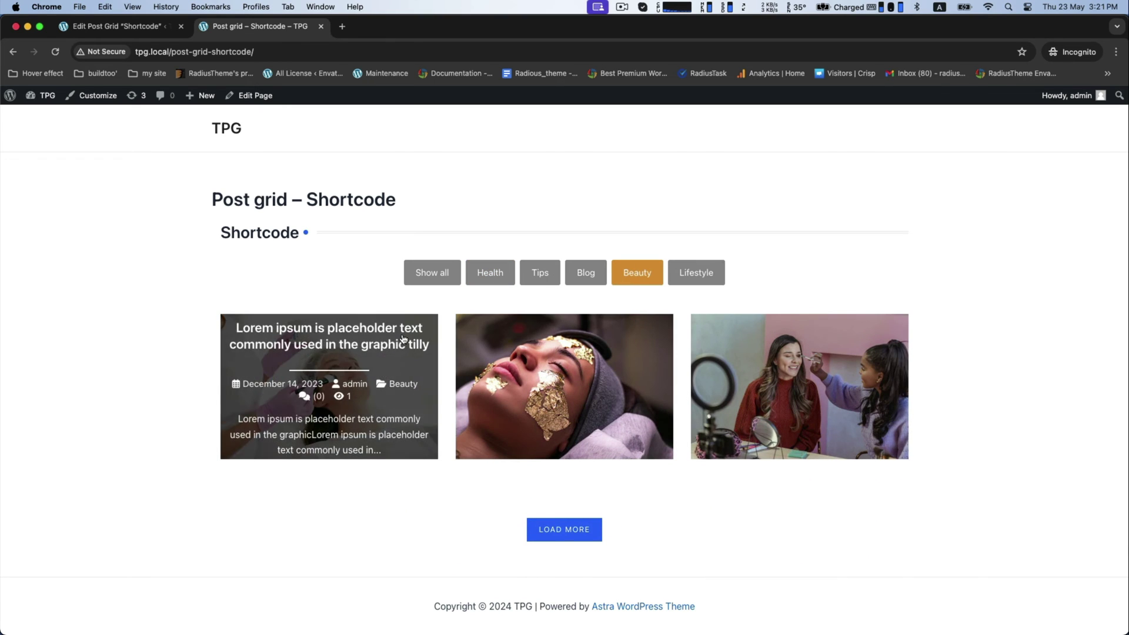
pyautogui.click(435, 276)
# Set the overlay colour to blue and update the grid.
pyautogui.click(114, 25)
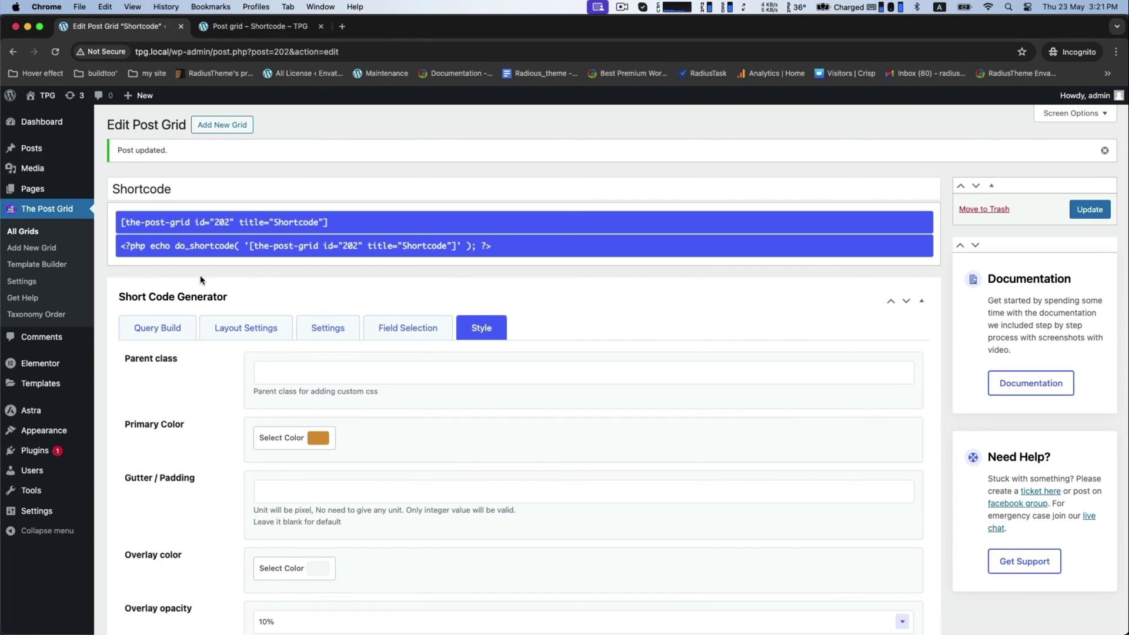
pyautogui.scroll(-6, 236, 300)
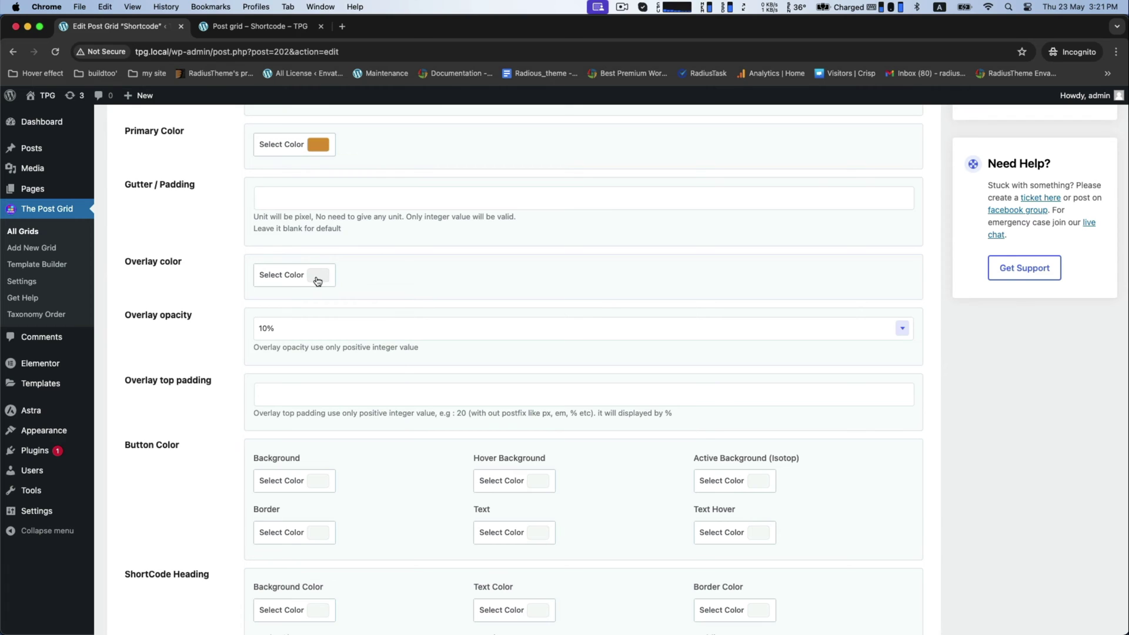
pyautogui.click(317, 281)
pyautogui.click(349, 417)
pyautogui.scroll(5, 1067, 291)
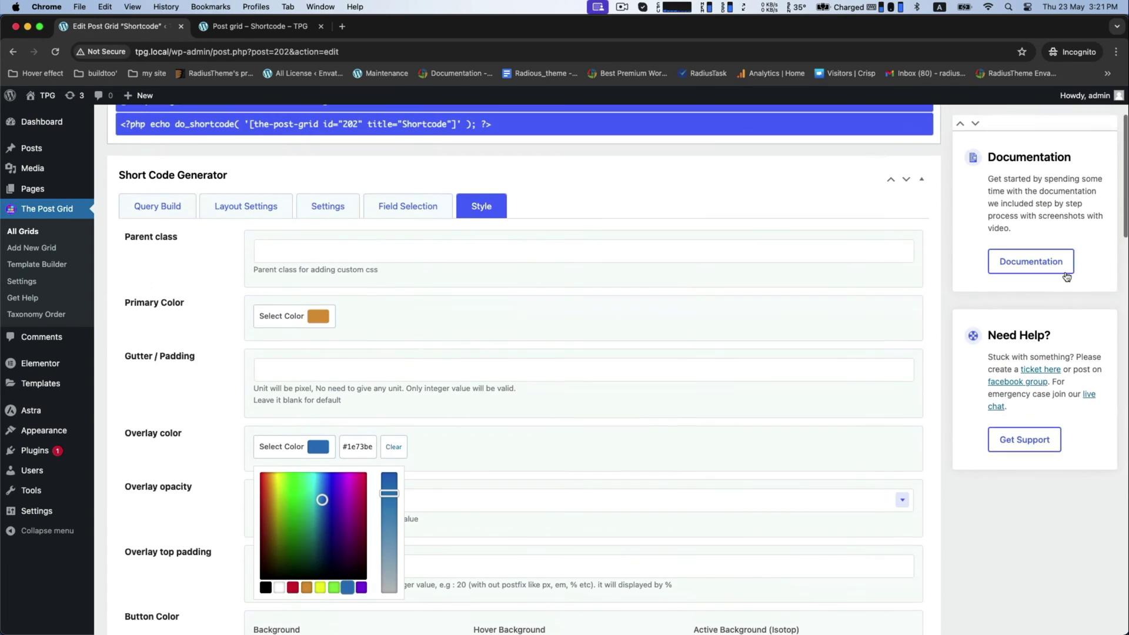
pyautogui.click(1090, 145)
# Check the colour changes on the live page, then scroll through the Style settings again.
pyautogui.hotkey('ctrl', 'Tab')
pyautogui.press('super+r')
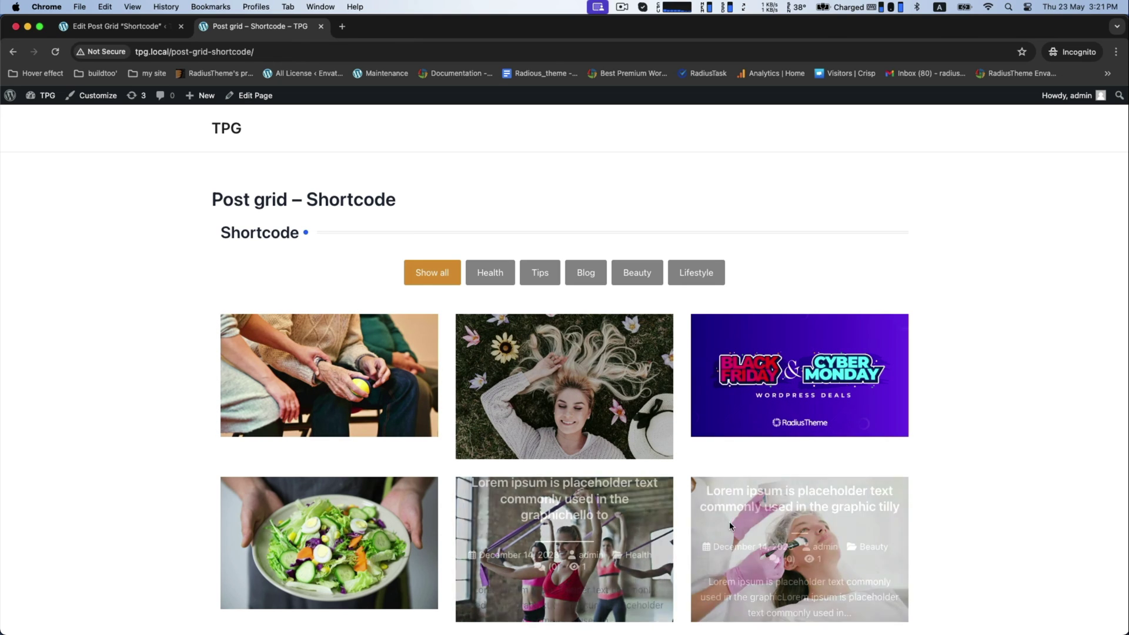
pyautogui.scroll(-5, 302, 522)
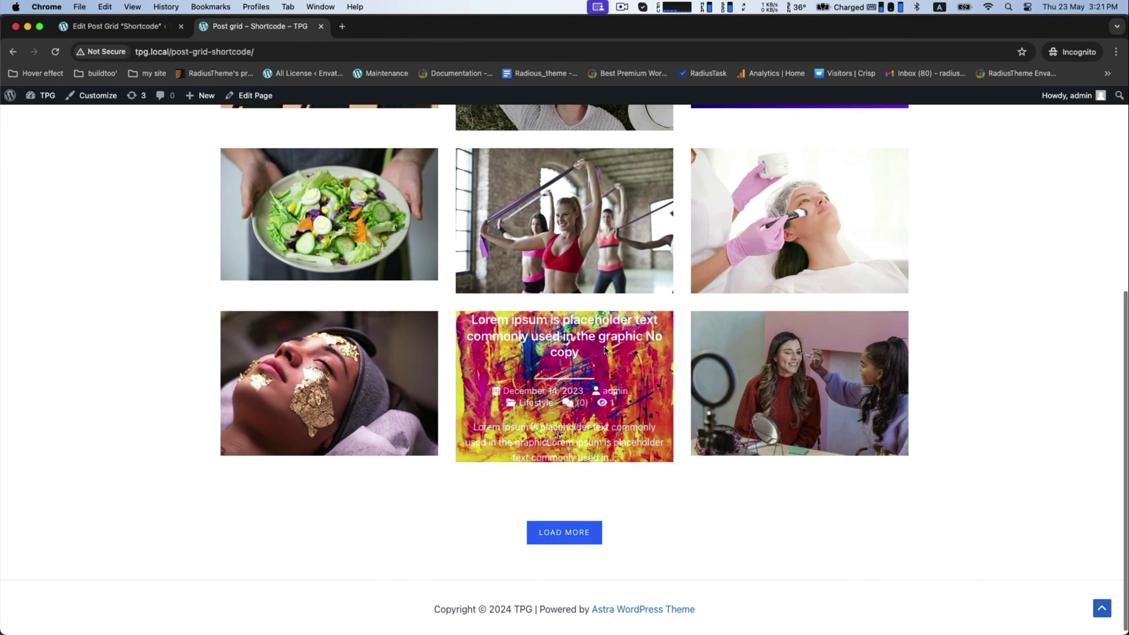
pyautogui.click(116, 24)
pyautogui.scroll(-8, 400, 364)
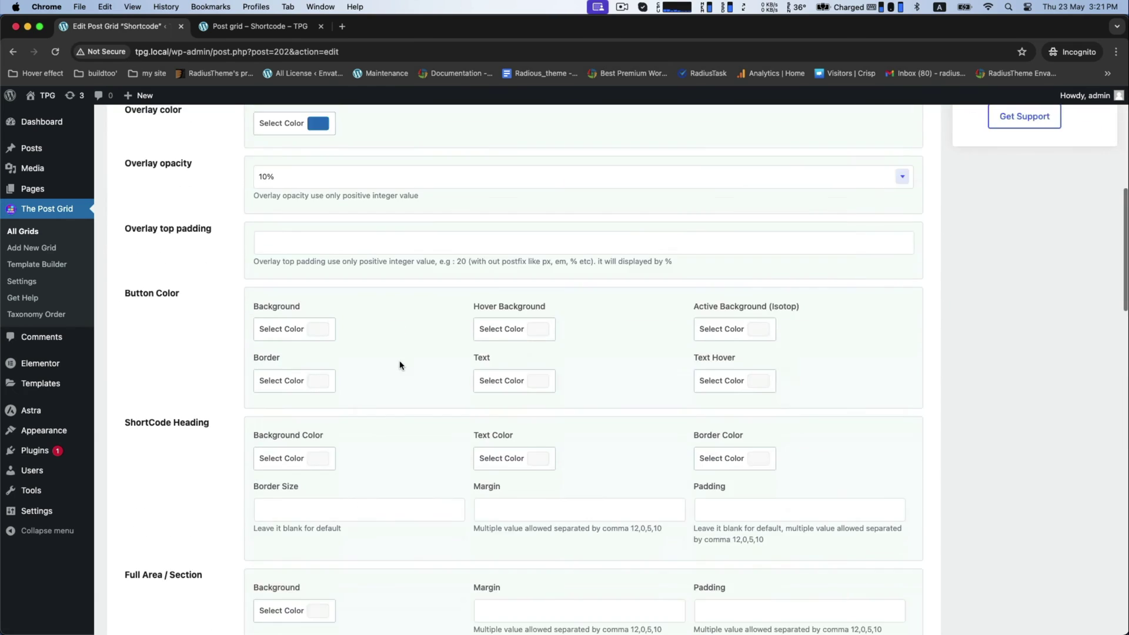
pyautogui.scroll(-16, 337, 319)
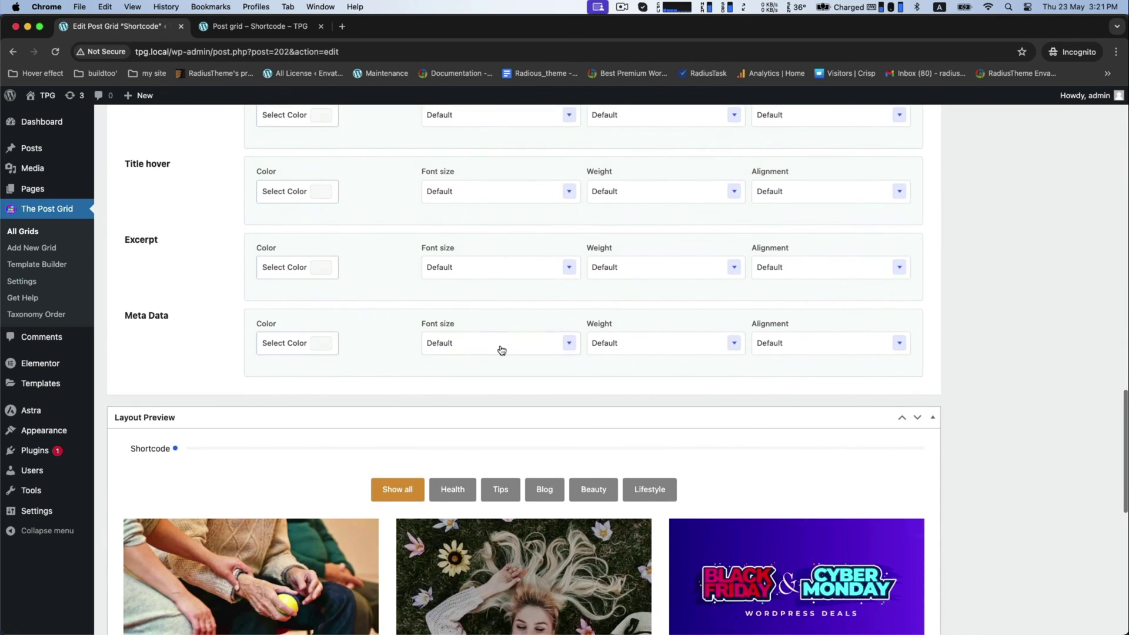
pyautogui.scroll(17, 499, 351)
pyautogui.scroll(7, 501, 346)
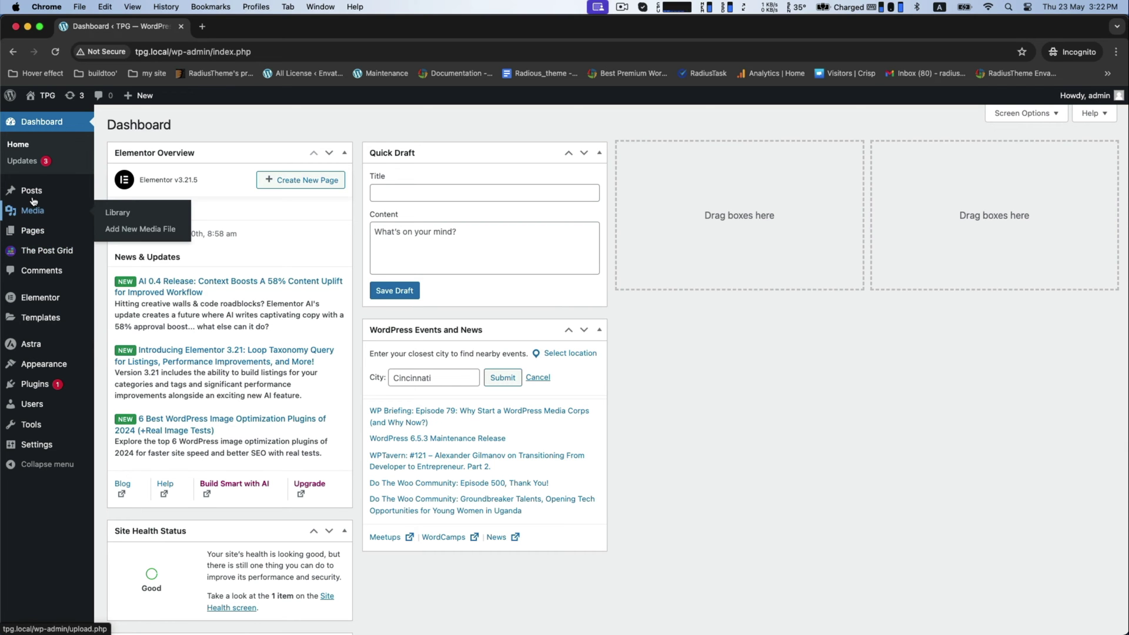
# Create a new page titled 'Post grid - Elementor' and open it in Elementor.
pyautogui.moveTo(27, 234)
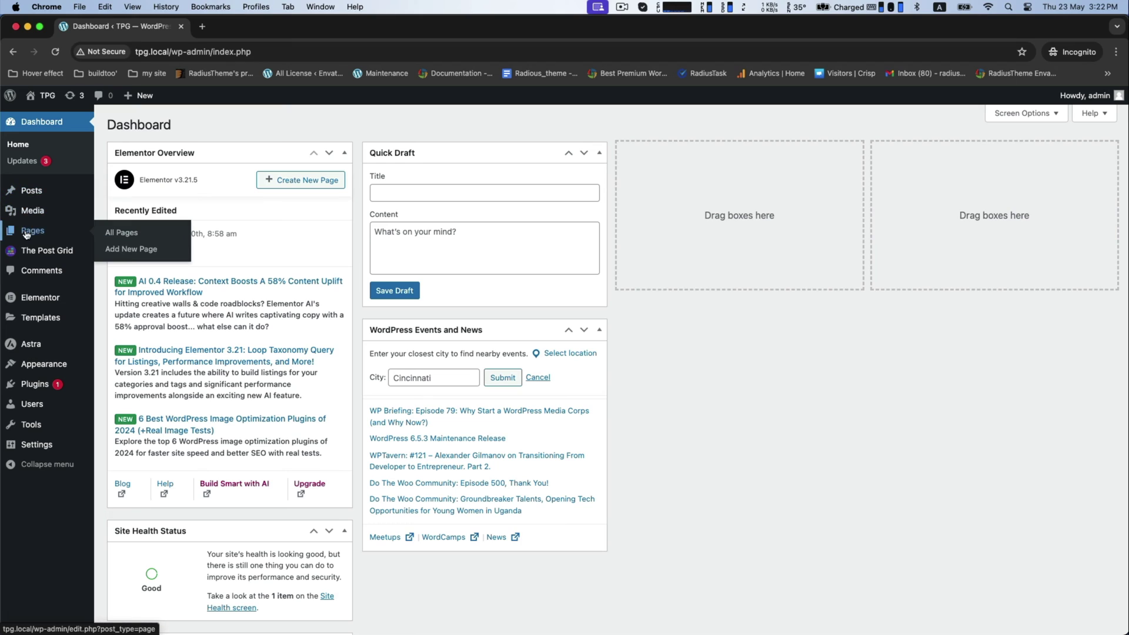
pyautogui.keyDown('super'); pyautogui.click(125, 249); pyautogui.keyUp('super')
pyautogui.click(259, 26)
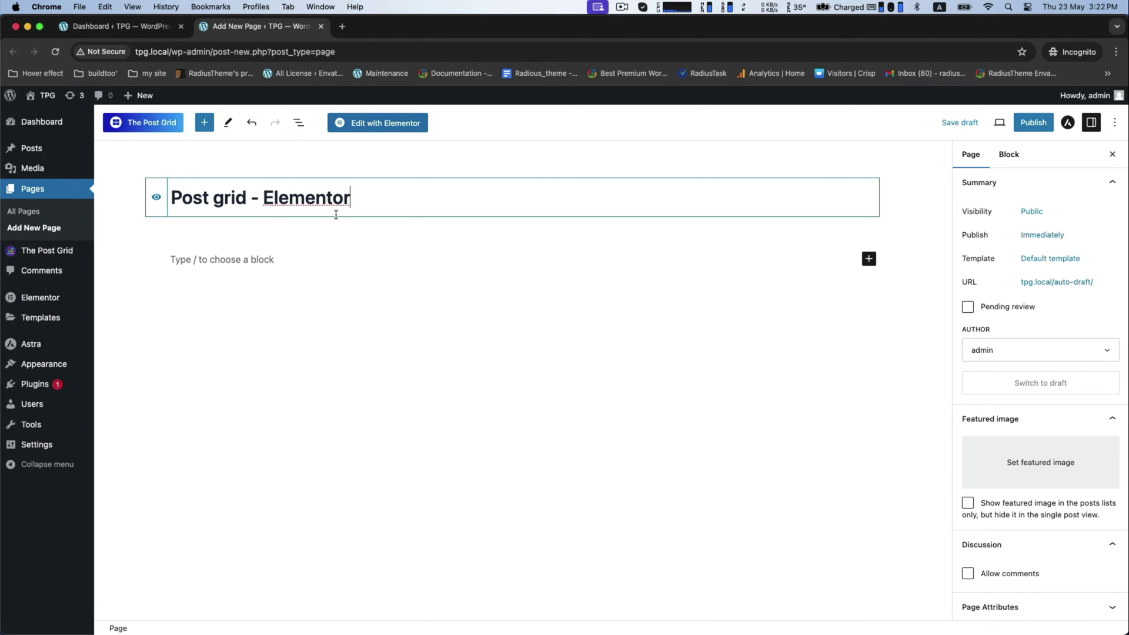
pyautogui.click(380, 123)
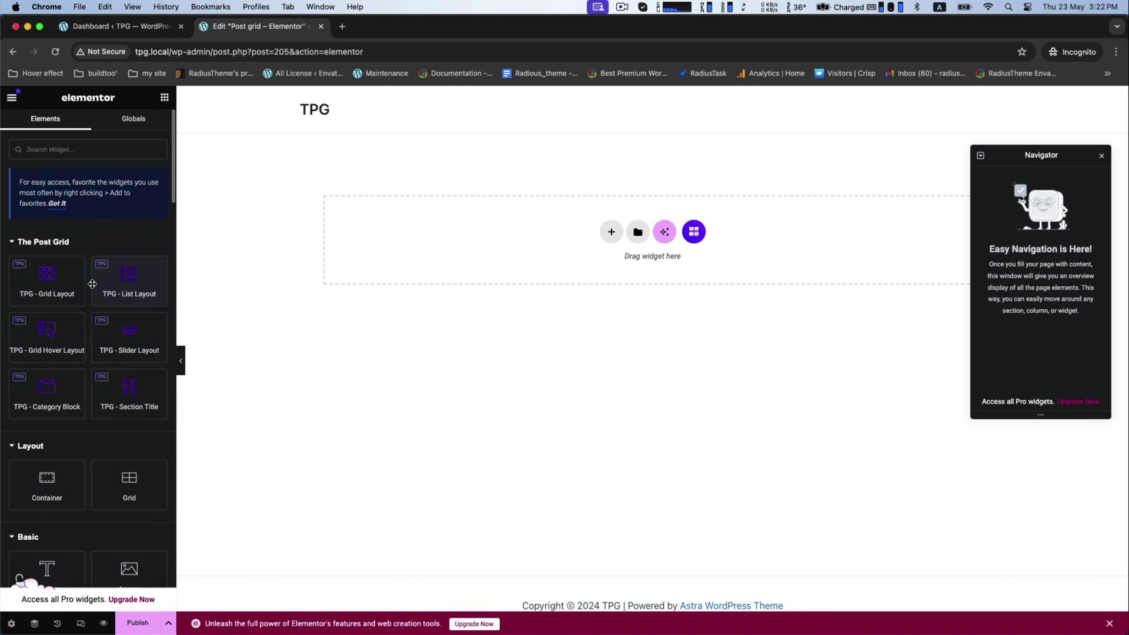
# Place a TPG - Grid Layout widget on the canvas and try Layouts 2 through 6.
pyautogui.moveTo(42, 275); pyautogui.dragTo(433, 229)
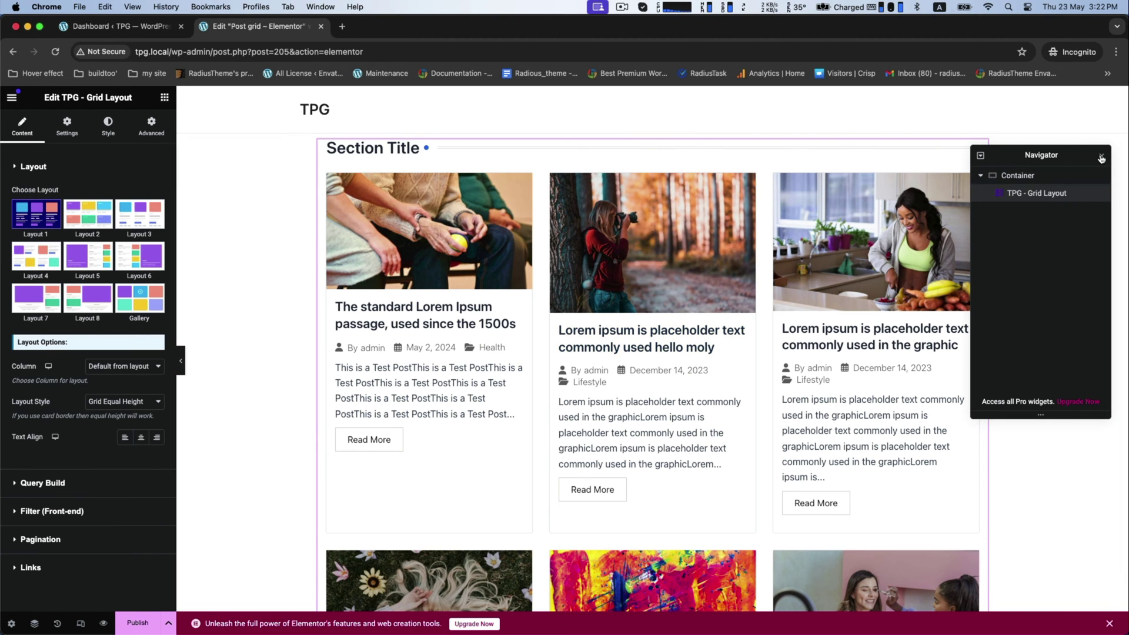
pyautogui.click(99, 216)
pyautogui.click(126, 222)
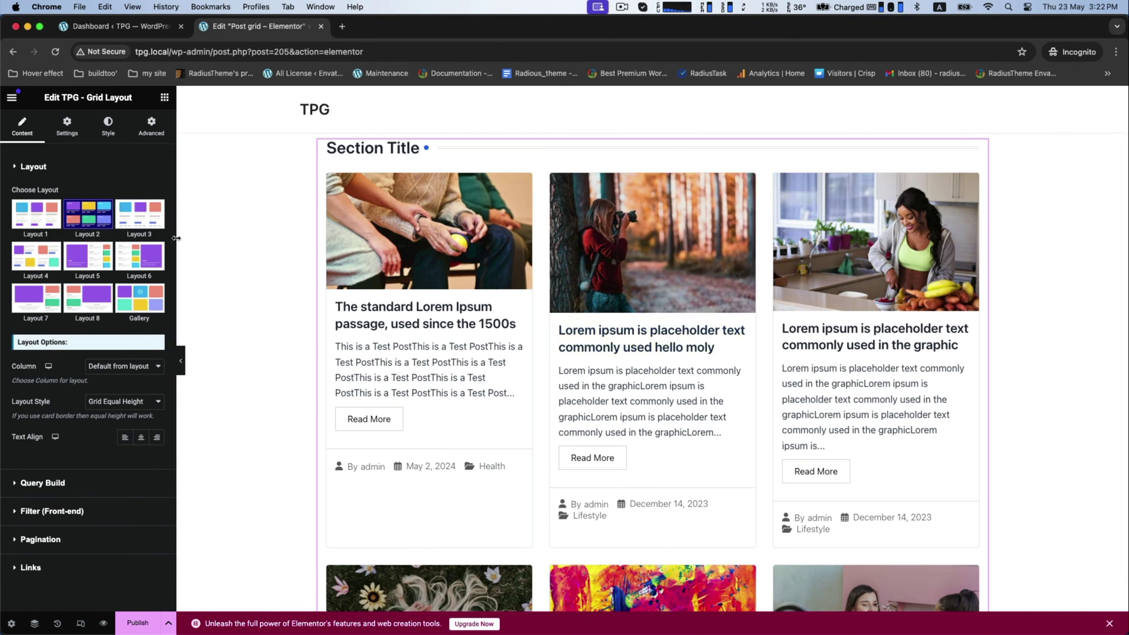
pyautogui.scroll(-3, 538, 388)
pyautogui.scroll(3, 538, 388)
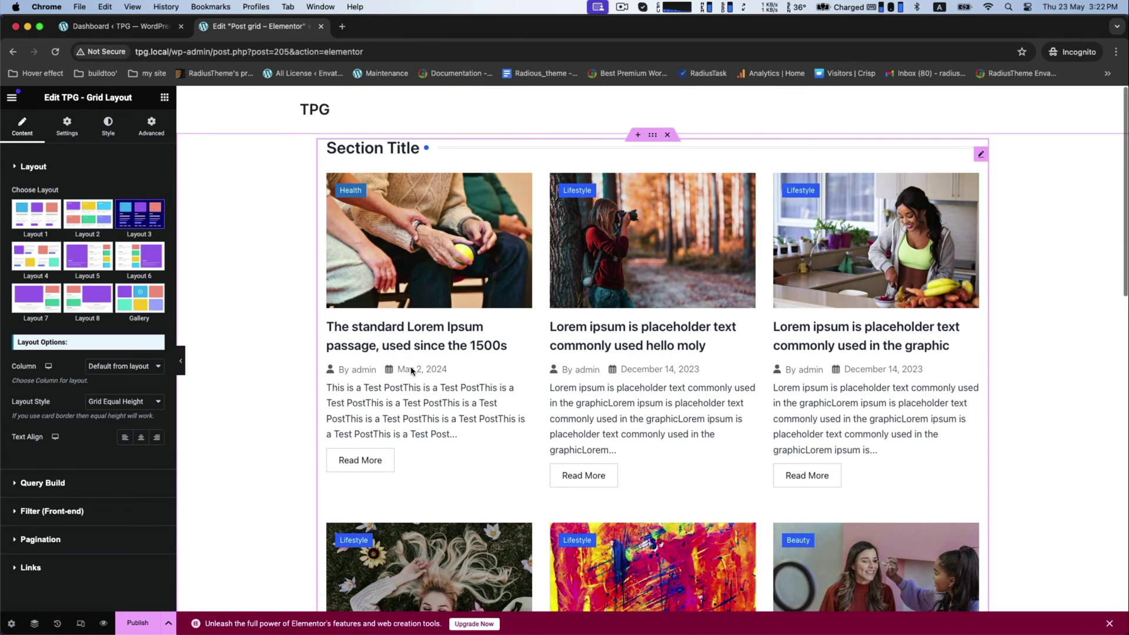
pyautogui.click(36, 256)
pyautogui.click(74, 254)
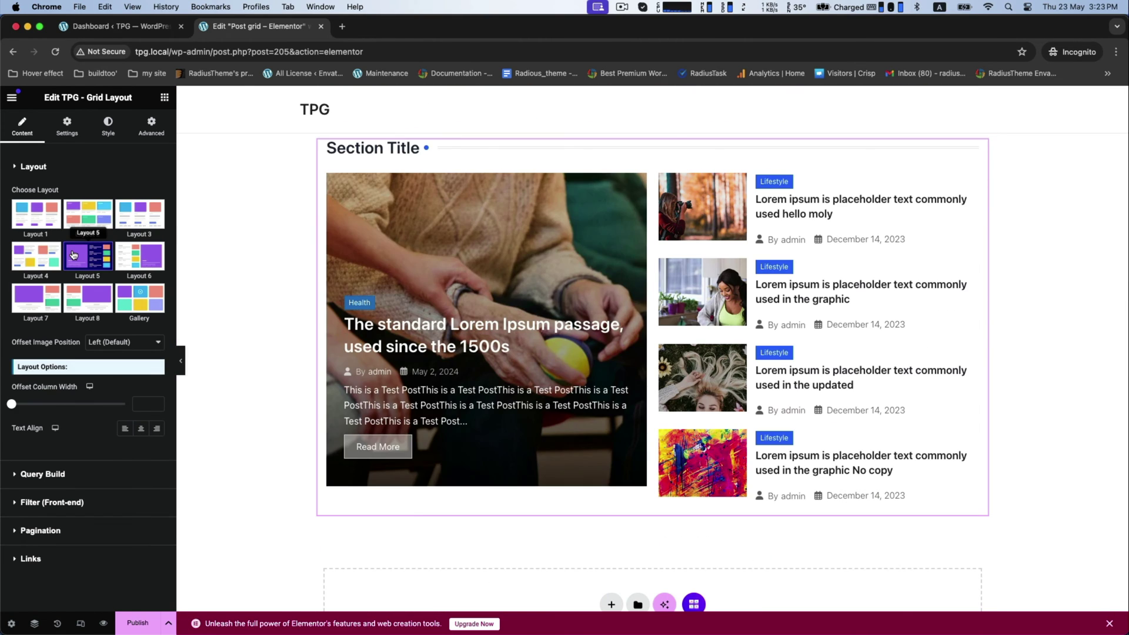
pyautogui.click(134, 265)
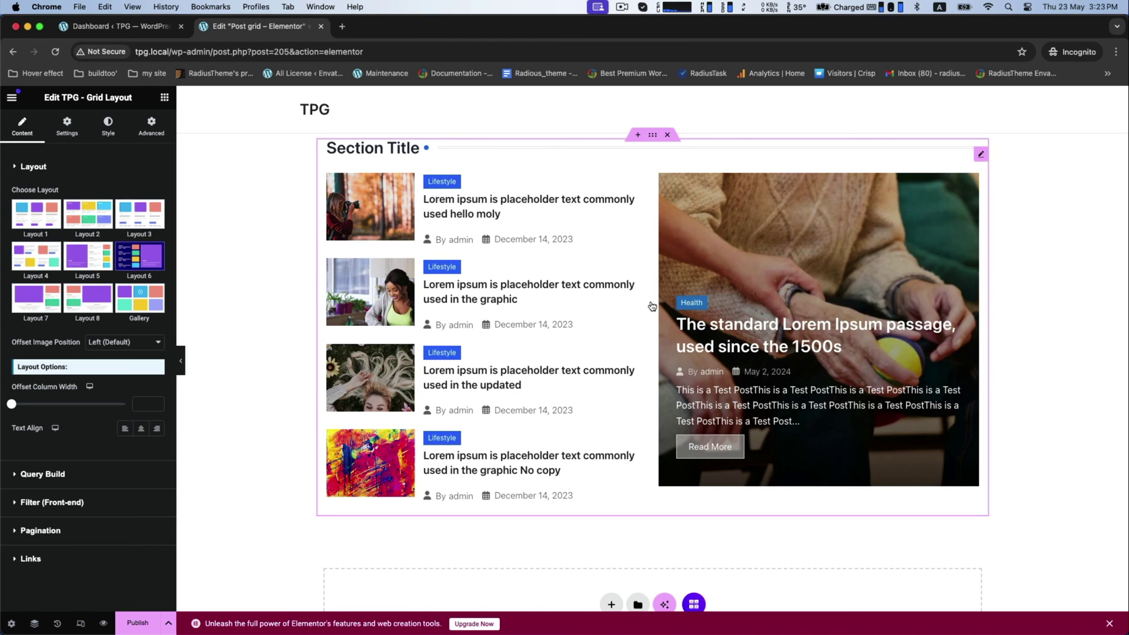
# Try the gallery and Layout 1 styles, settling on Layout 2.
pyautogui.click(127, 301)
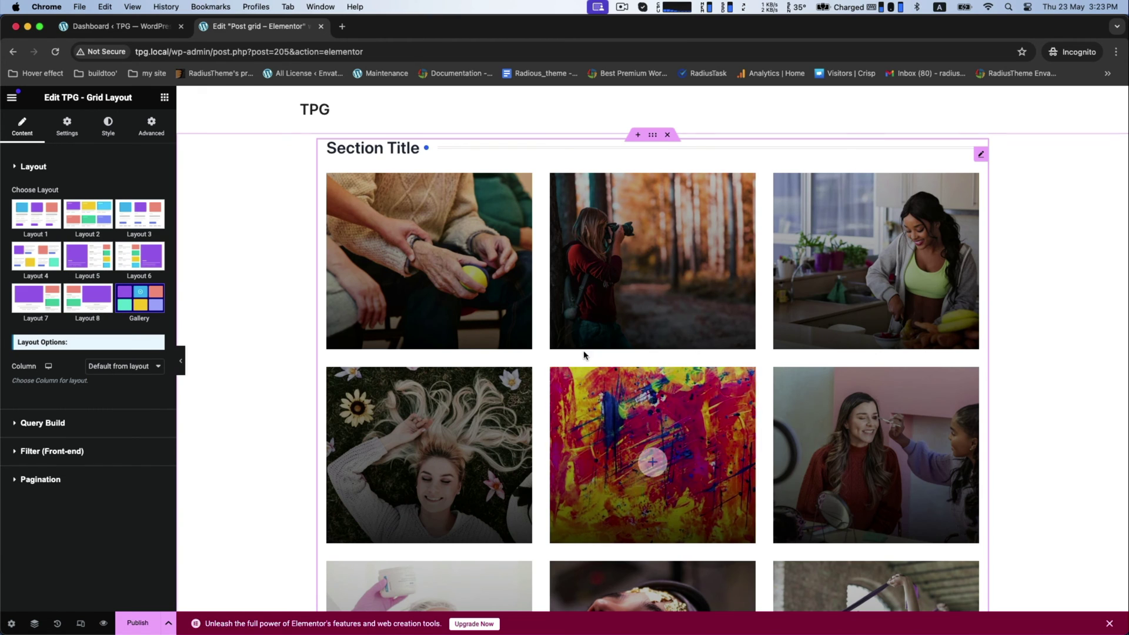
pyautogui.click(15, 167)
pyautogui.click(15, 167)
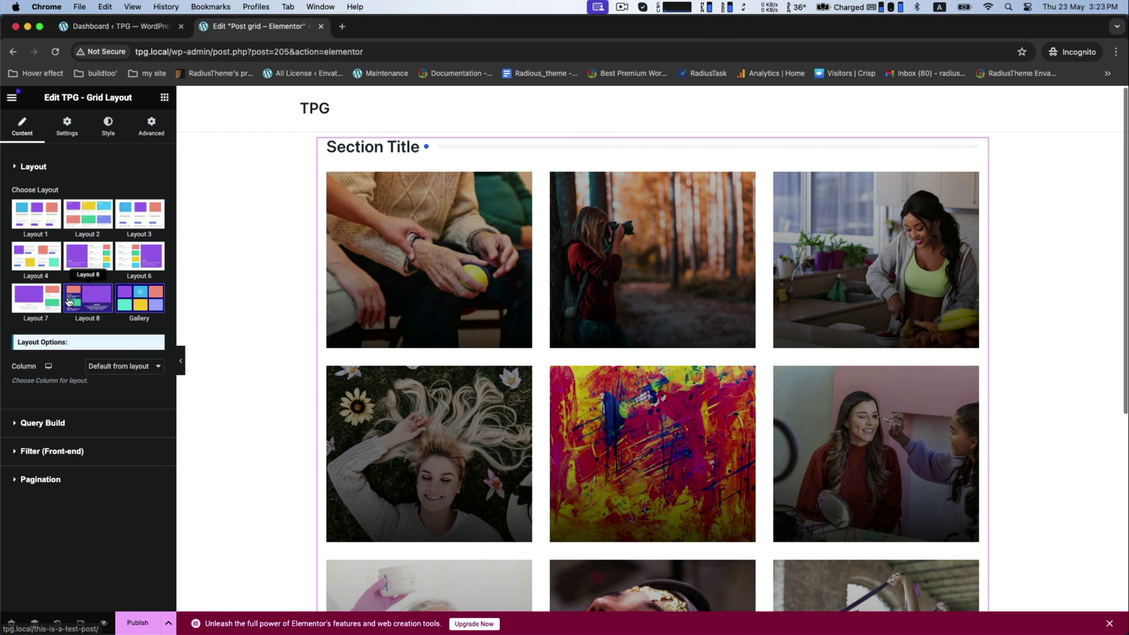
pyautogui.click(47, 218)
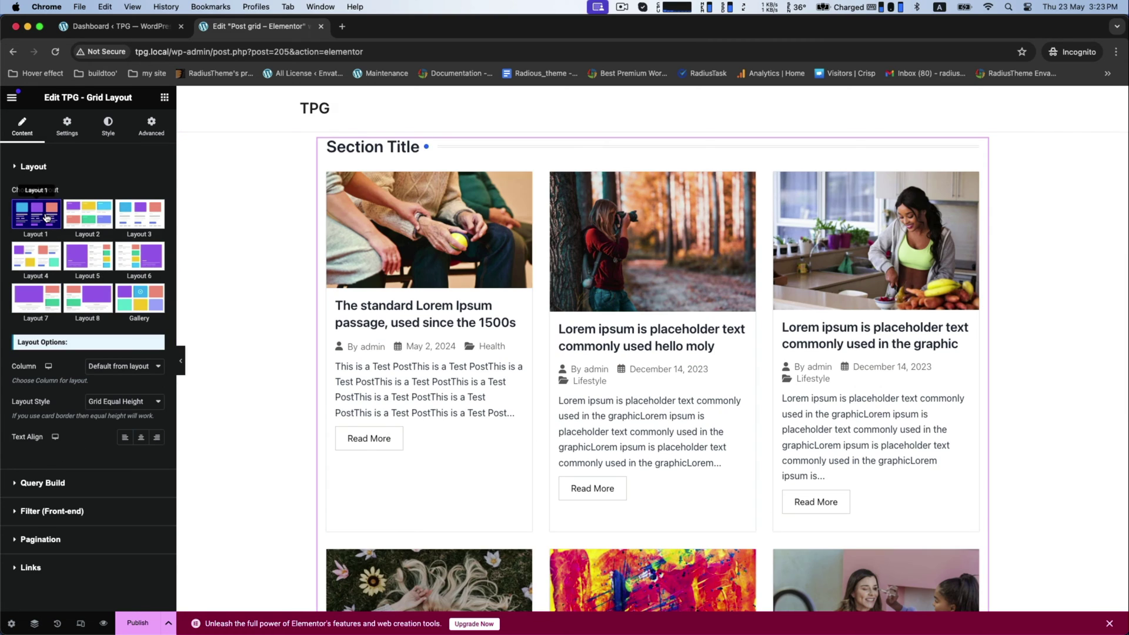
pyautogui.click(93, 217)
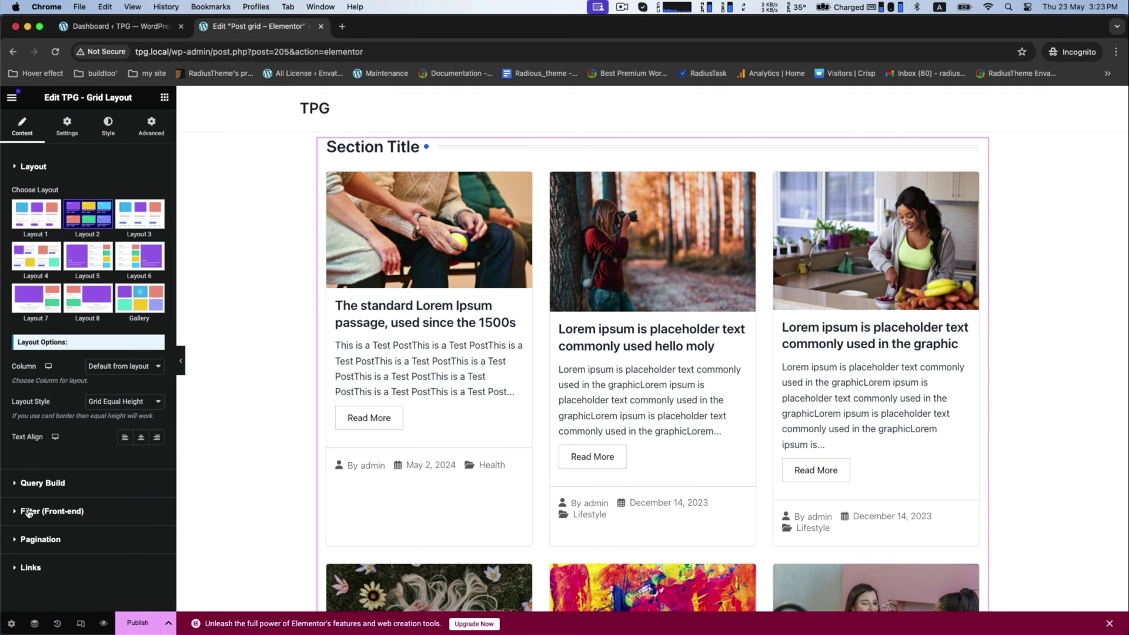
pyautogui.click(27, 512)
# Keep Posts as the Post Source in the grid's Query Build settings.
pyautogui.click(35, 196)
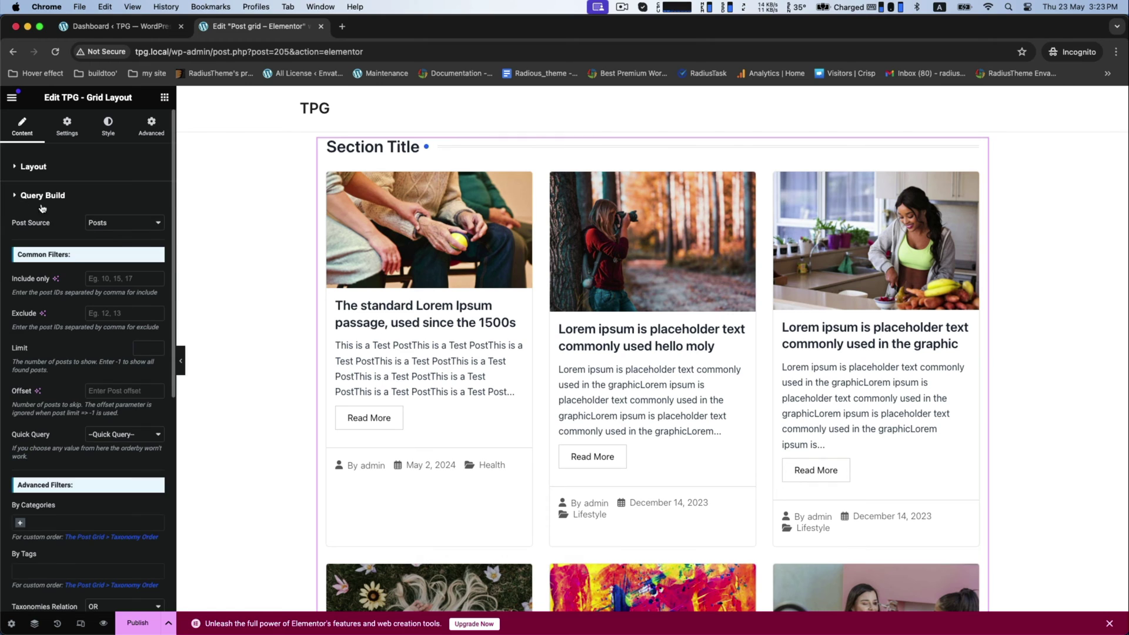
pyautogui.click(107, 225)
pyautogui.click(97, 223)
pyautogui.scroll(-3, 29, 329)
pyautogui.scroll(-4, 87, 353)
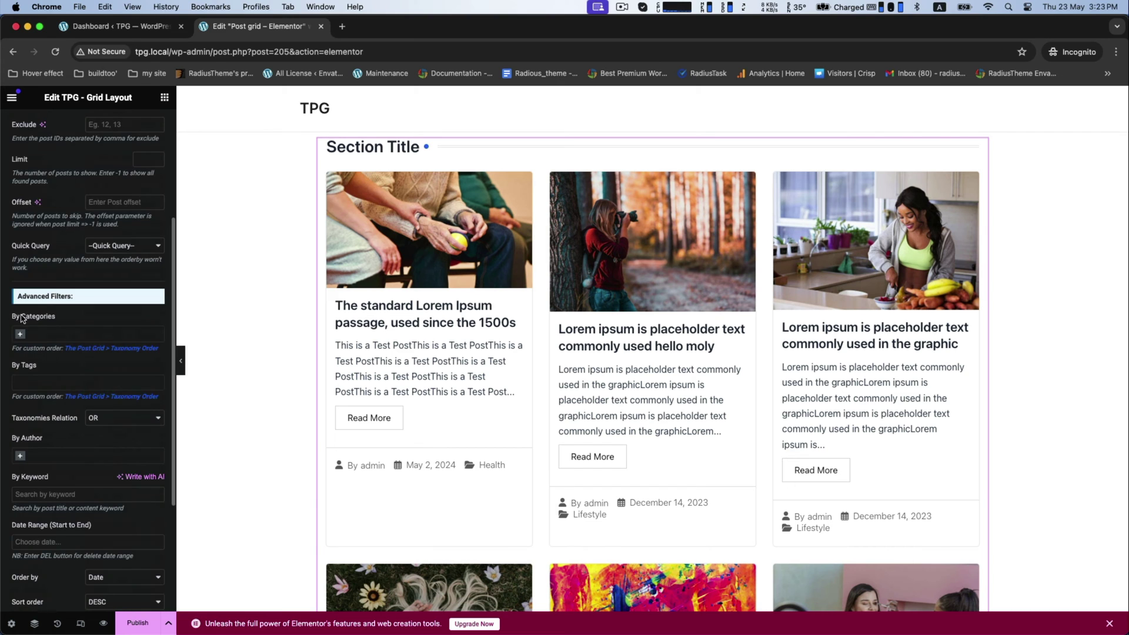
# Add then remove the Beauty and Health category filters so all posts show.
pyautogui.click(33, 334)
pyautogui.click(27, 351)
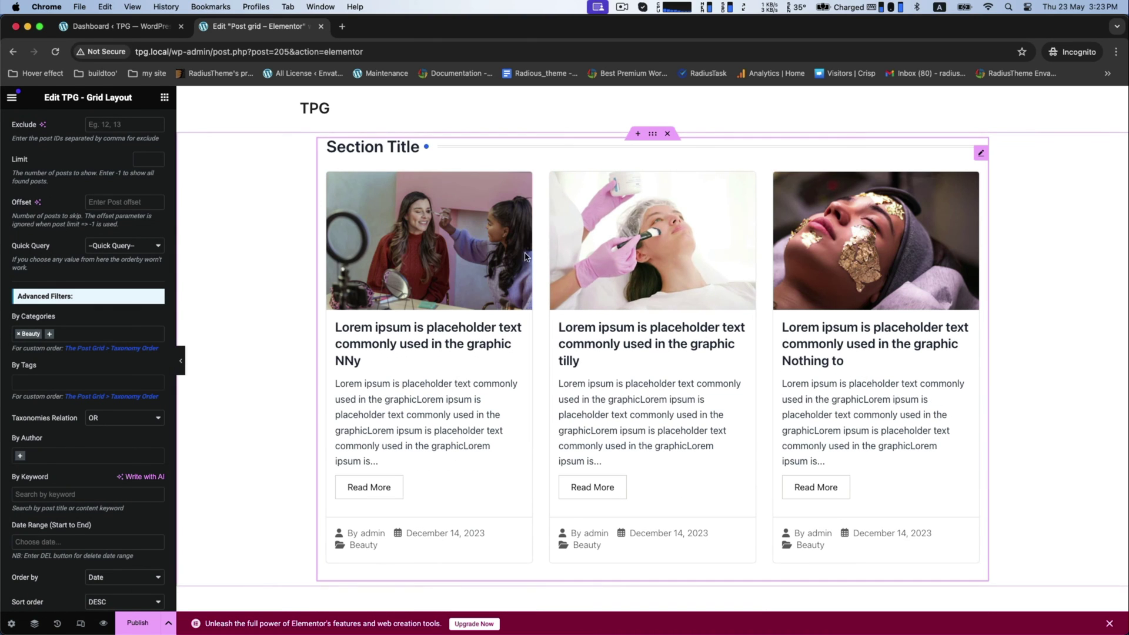
pyautogui.click(18, 337)
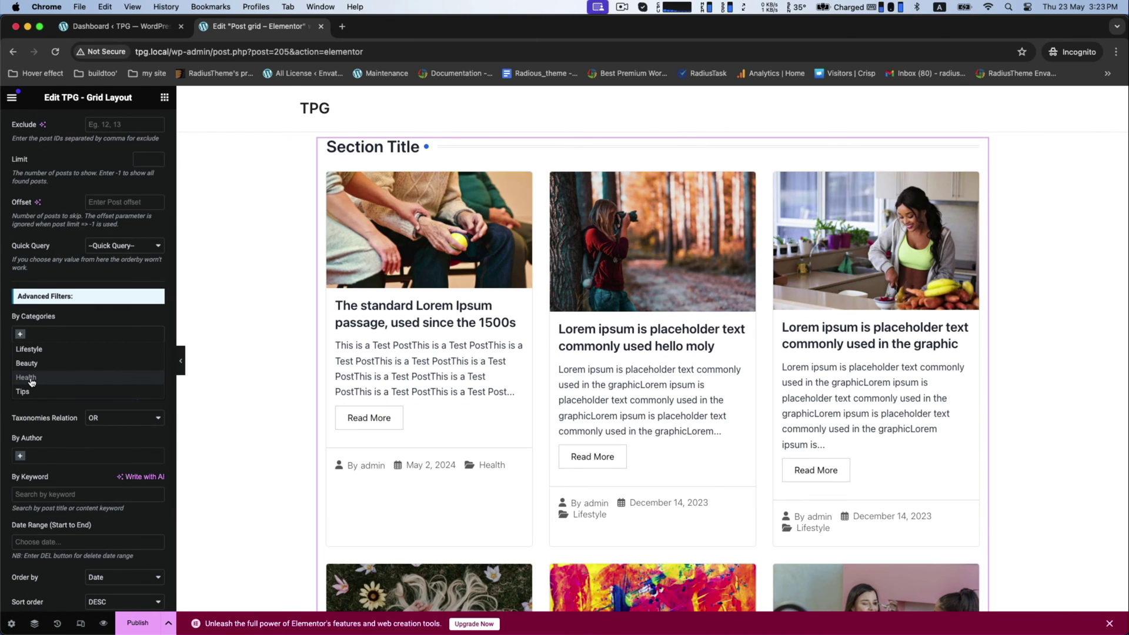
pyautogui.click(26, 383)
pyautogui.click(18, 334)
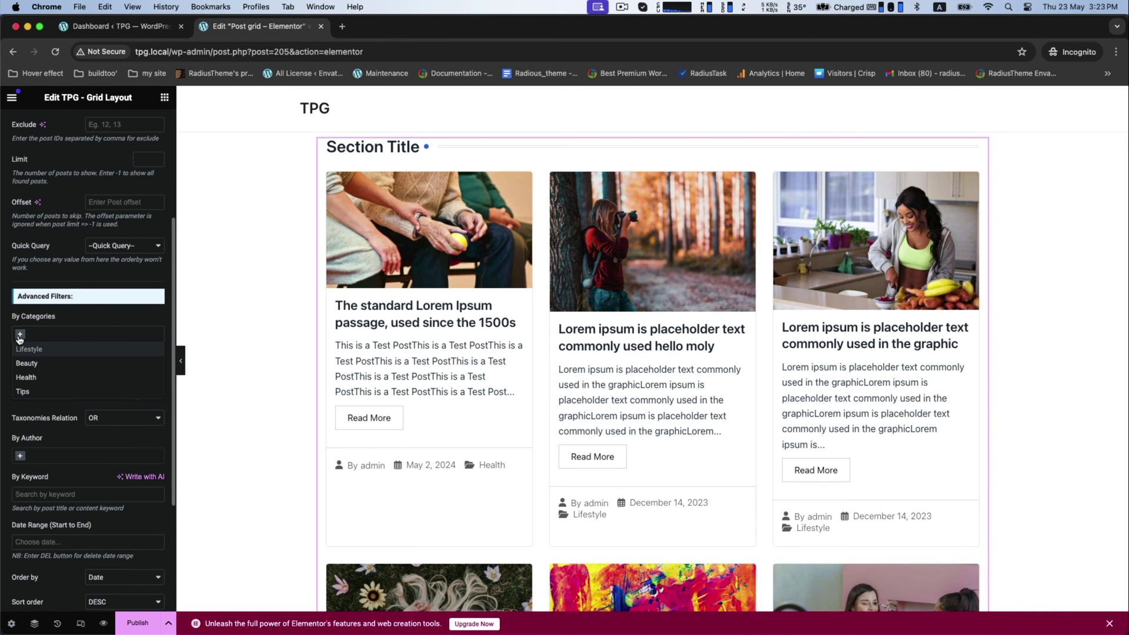
pyautogui.scroll(-2, 83, 303)
pyautogui.scroll(-3, 55, 509)
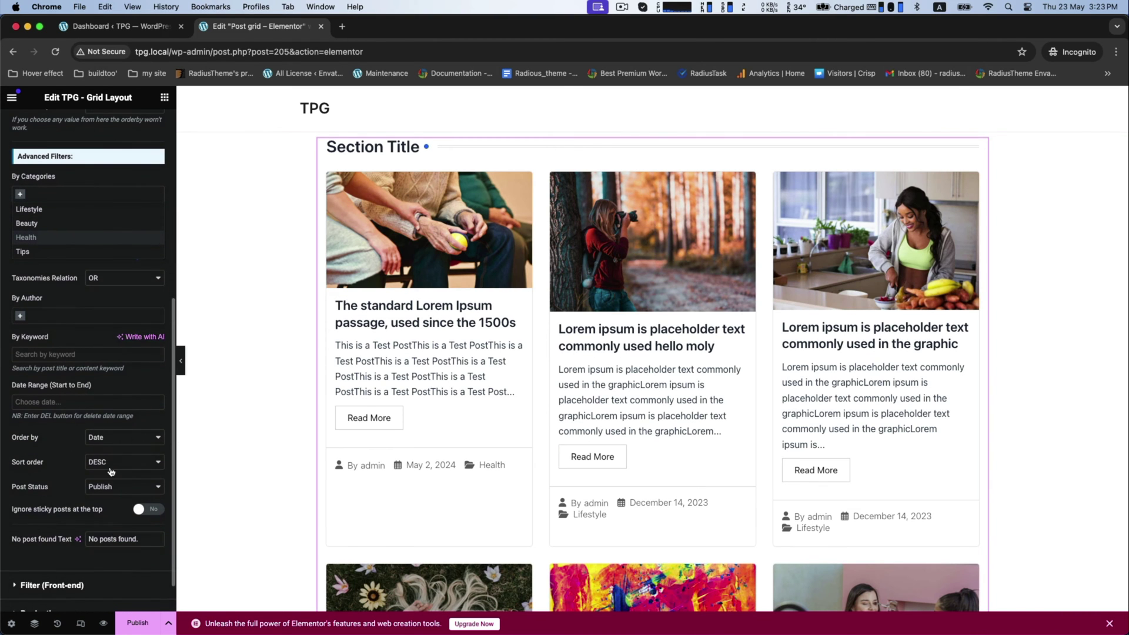
pyautogui.scroll(-2, 97, 448)
# Try the category, author and sort-by front-end filters, then hide them all again.
pyautogui.click(48, 537)
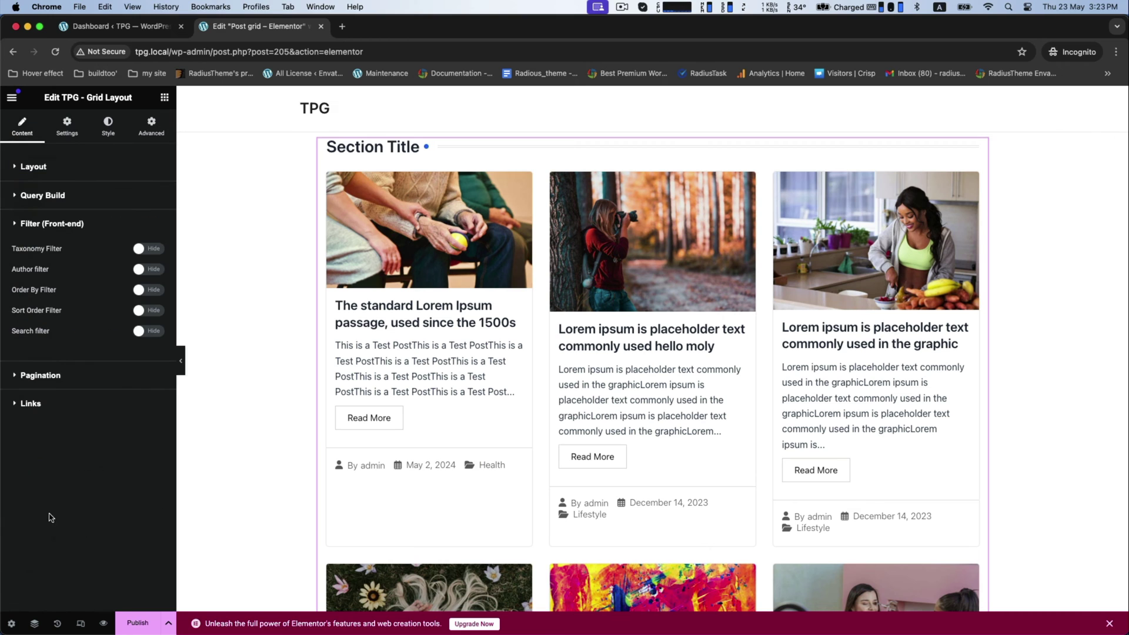
pyautogui.click(140, 249)
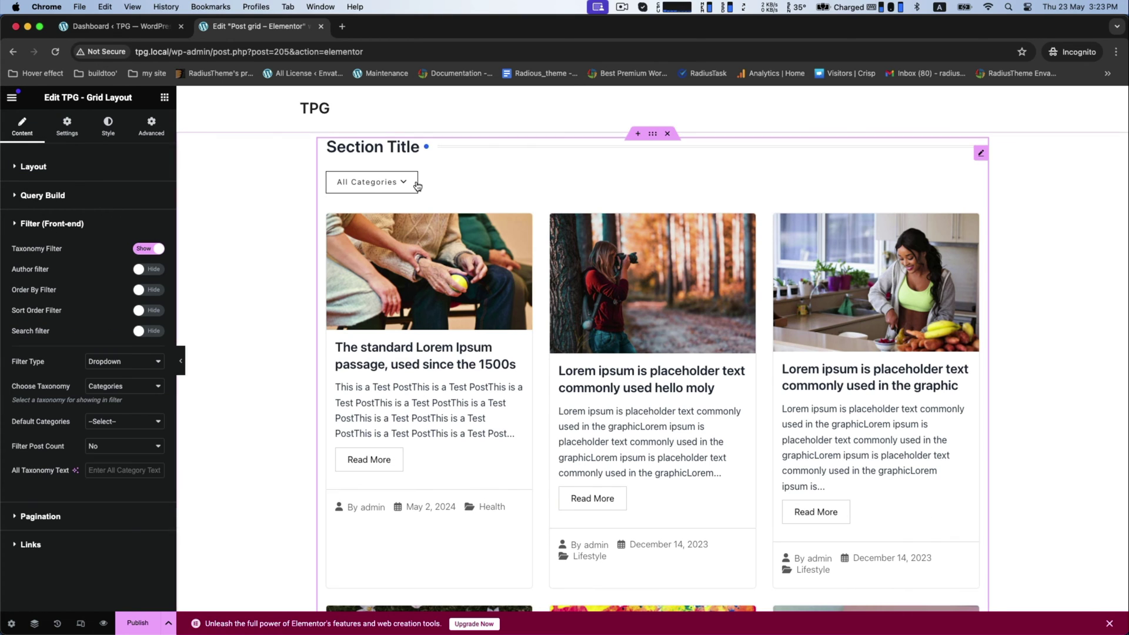
pyautogui.click(151, 275)
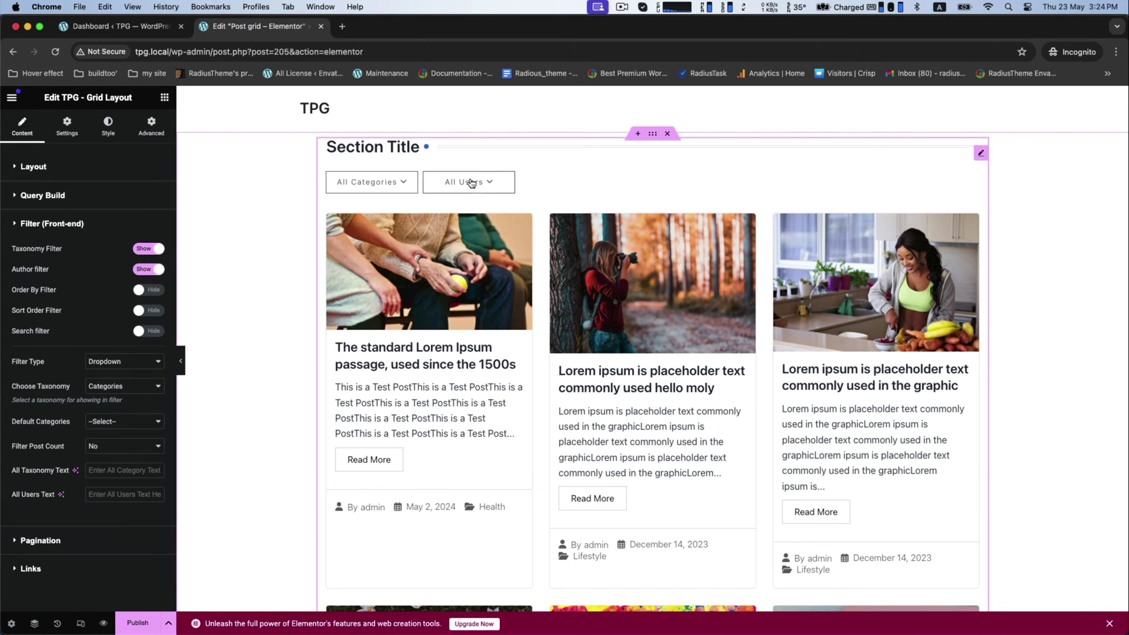
pyautogui.click(150, 292)
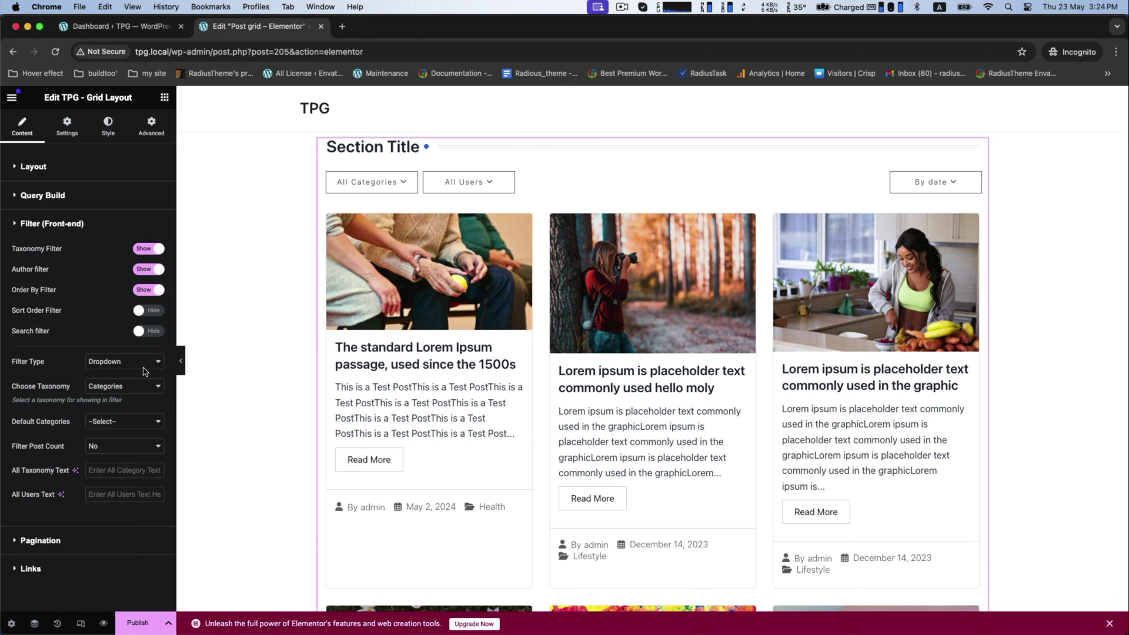
pyautogui.click(141, 291)
pyautogui.click(144, 269)
pyautogui.click(144, 249)
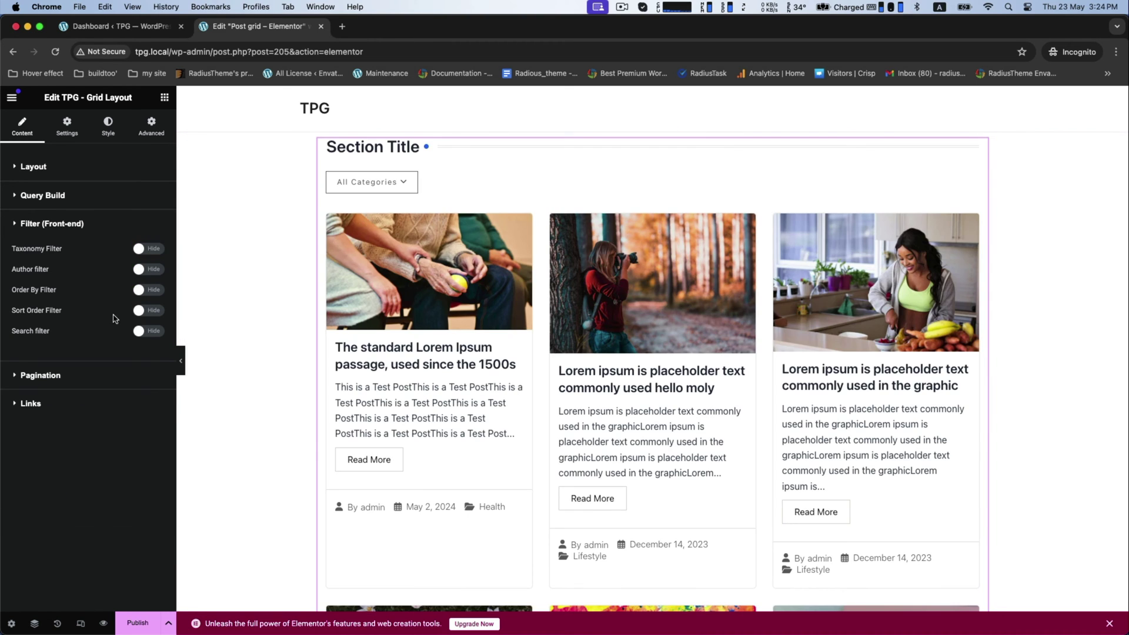
# Turn on pagination for the grid.
pyautogui.click(47, 377)
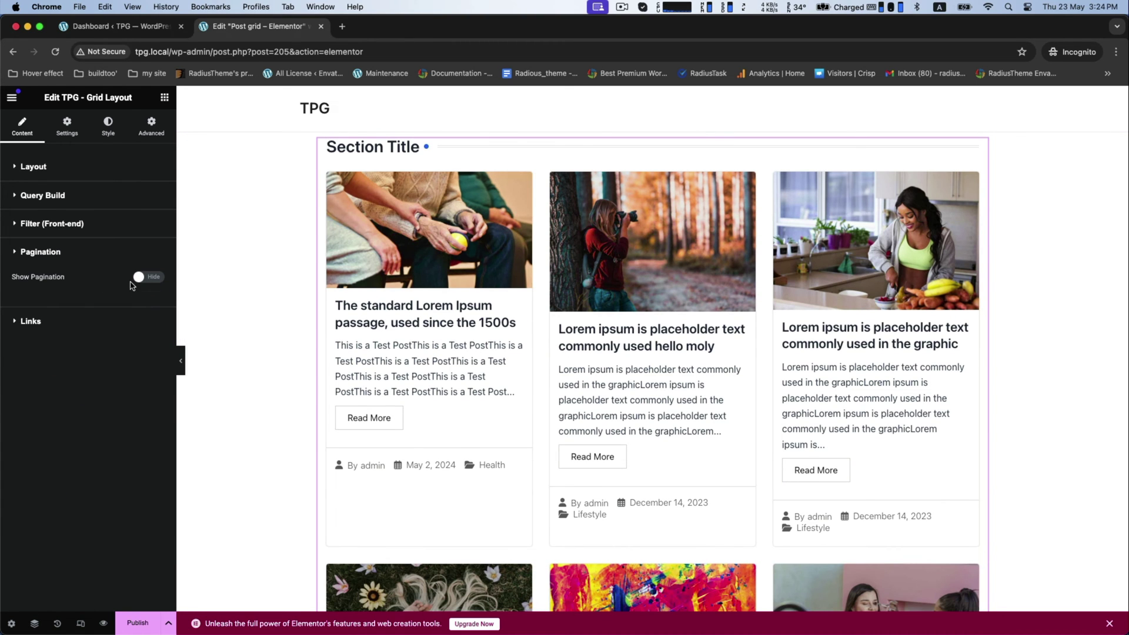
pyautogui.click(150, 277)
pyautogui.scroll(-10, 578, 418)
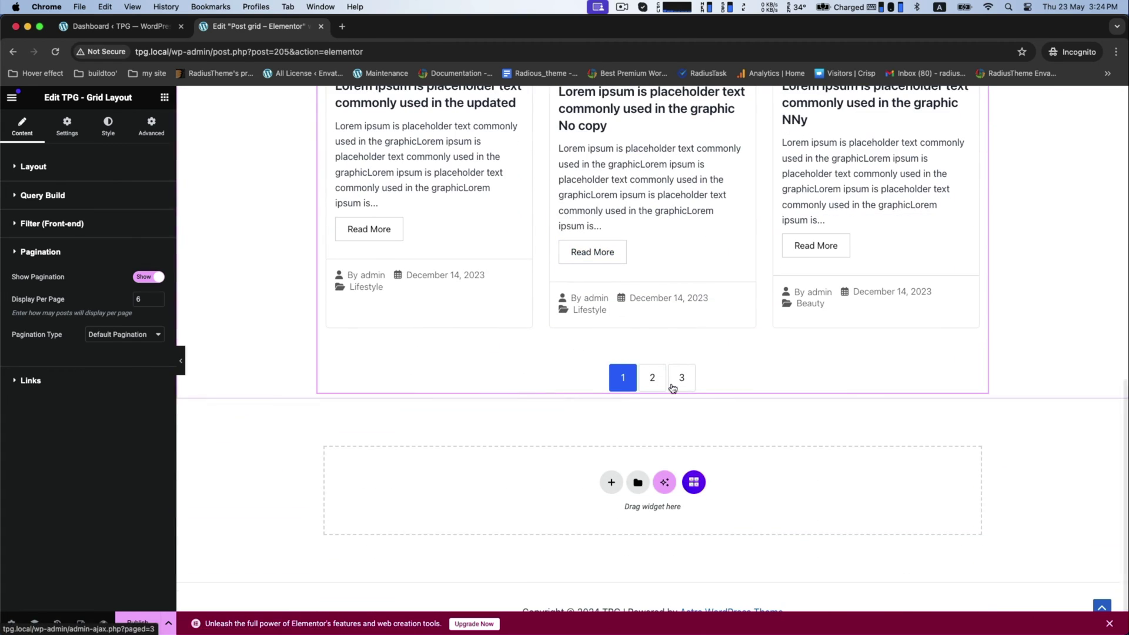
# Set the post link type to Single Popup.
pyautogui.click(30, 381)
pyautogui.click(110, 311)
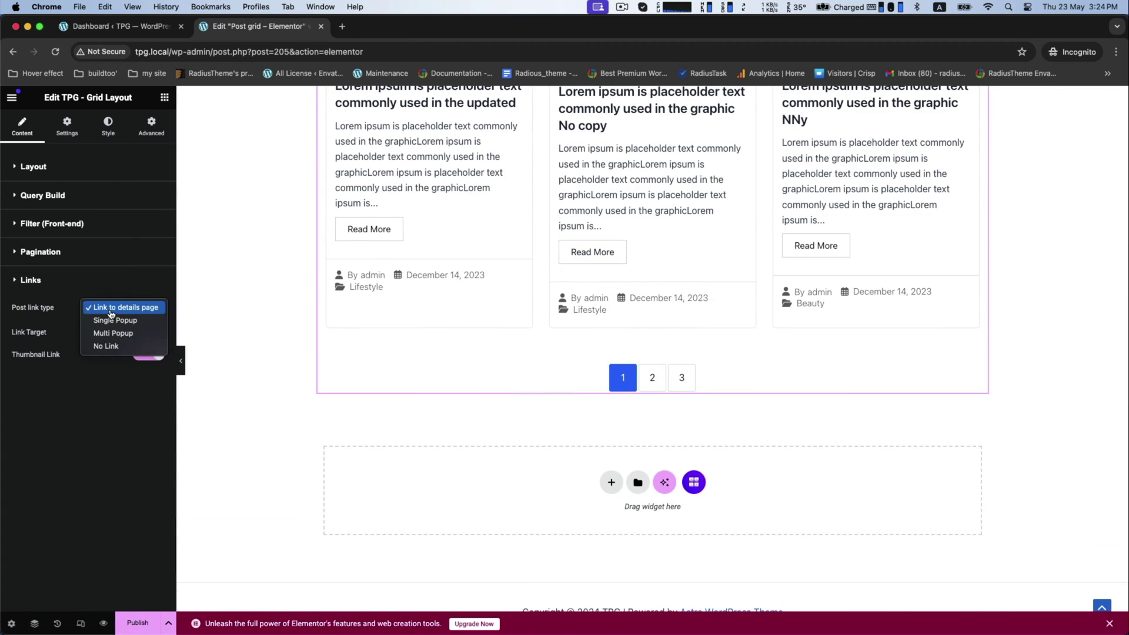
pyautogui.click(117, 323)
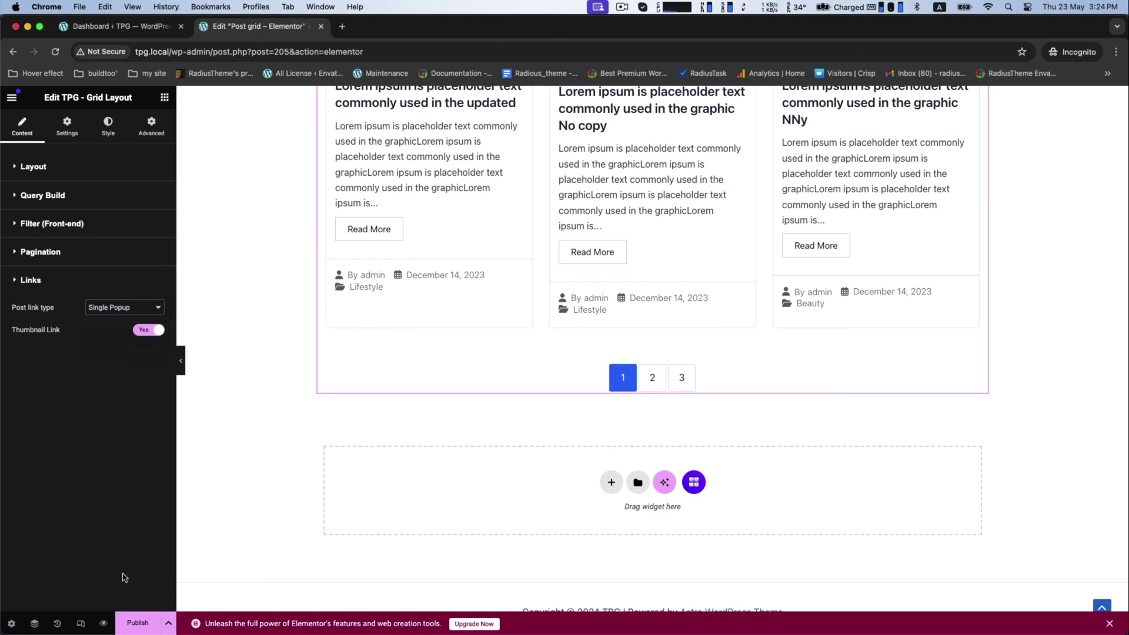
# Open the live page and test opening the first post in a popup.
pyautogui.rightClick(134, 589)
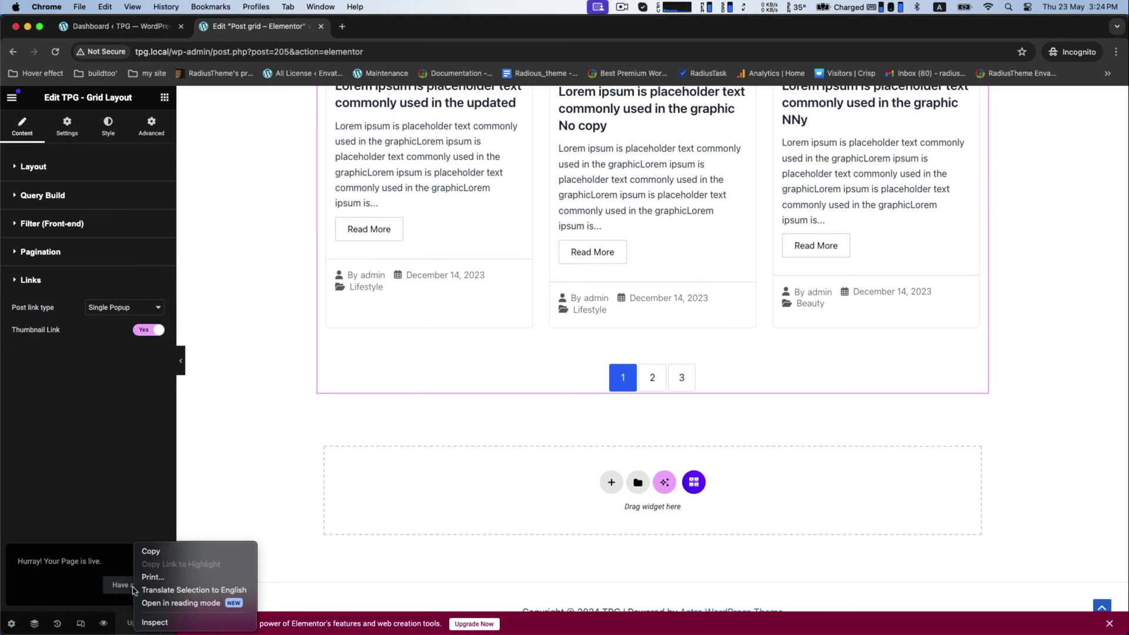
pyautogui.press('Escape')
pyautogui.click(115, 586)
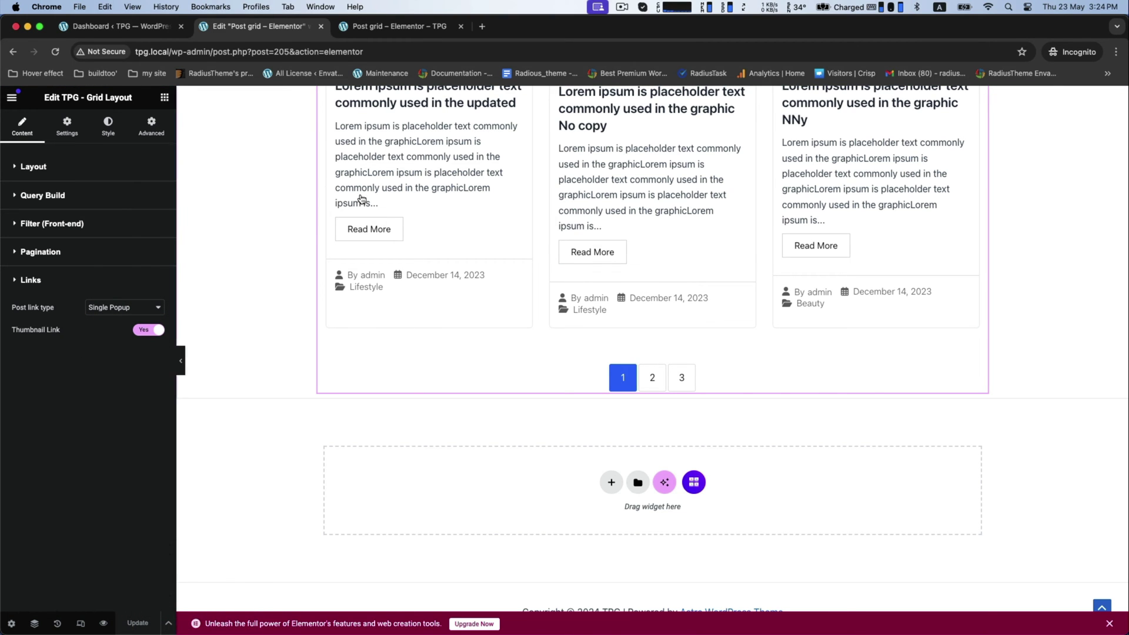
pyautogui.click(289, 436)
pyautogui.scroll(-10, 597, 372)
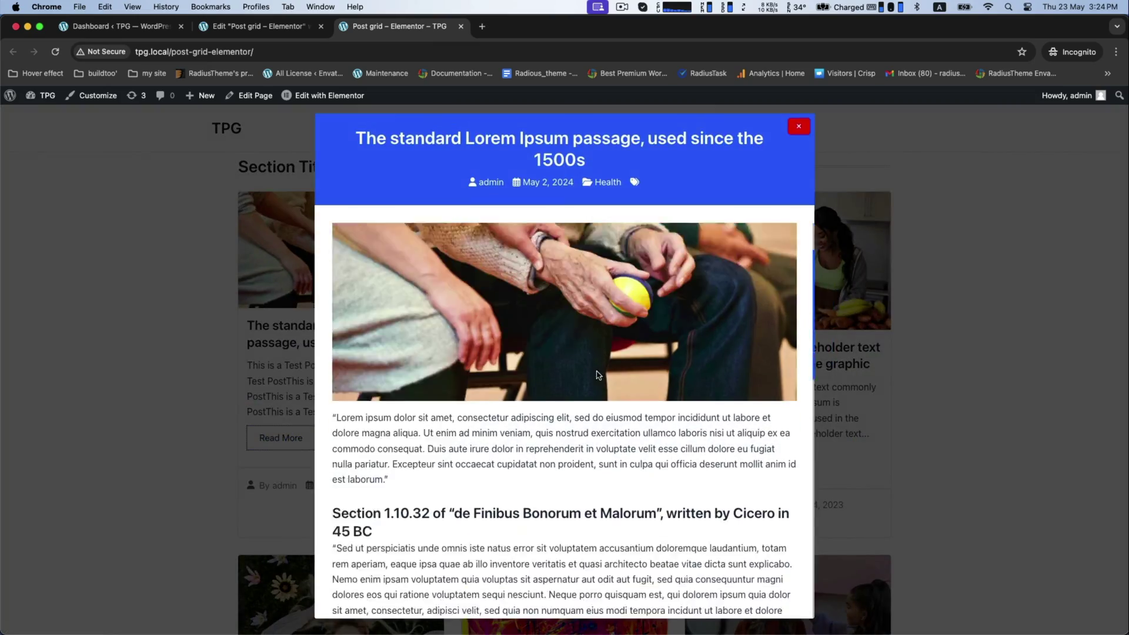
pyautogui.scroll(3, 597, 372)
pyautogui.scroll(5, 597, 372)
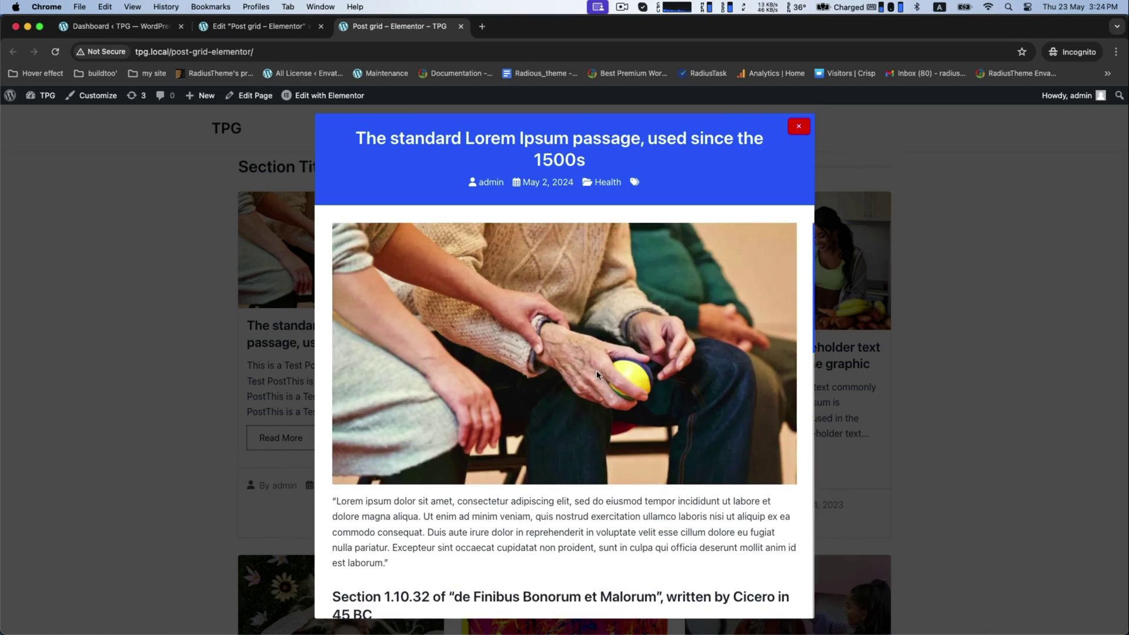
pyautogui.click(165, 307)
# Set Post link type back to Link to details page, opening in the same window.
pyautogui.hotkey('ctrl', 'shift', 'Tab')
pyautogui.click(98, 313)
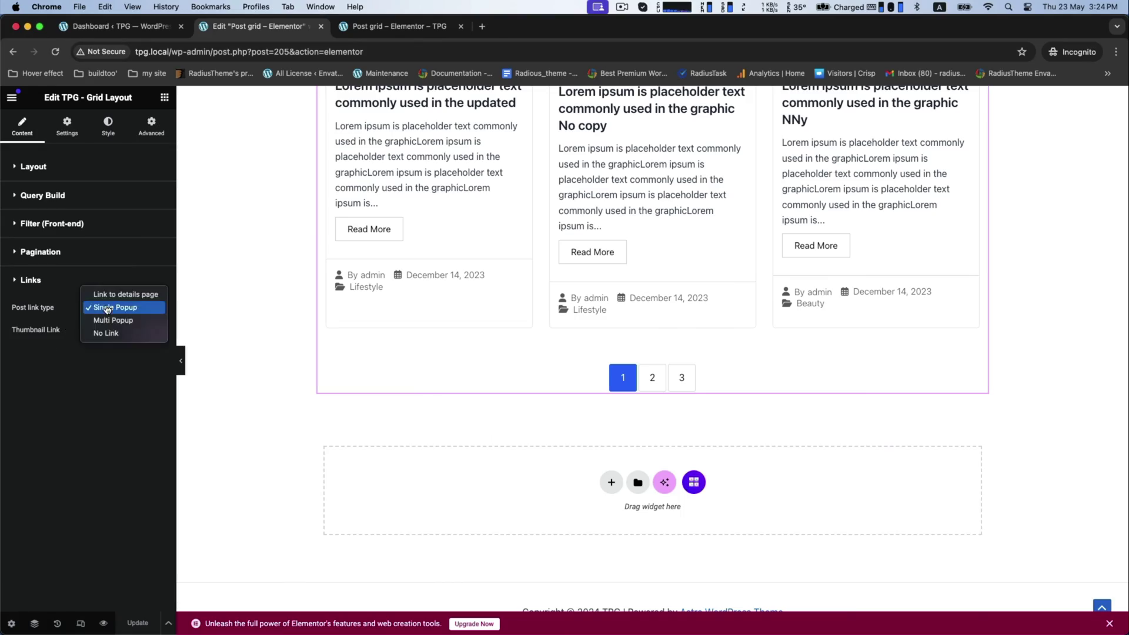
pyautogui.click(97, 295)
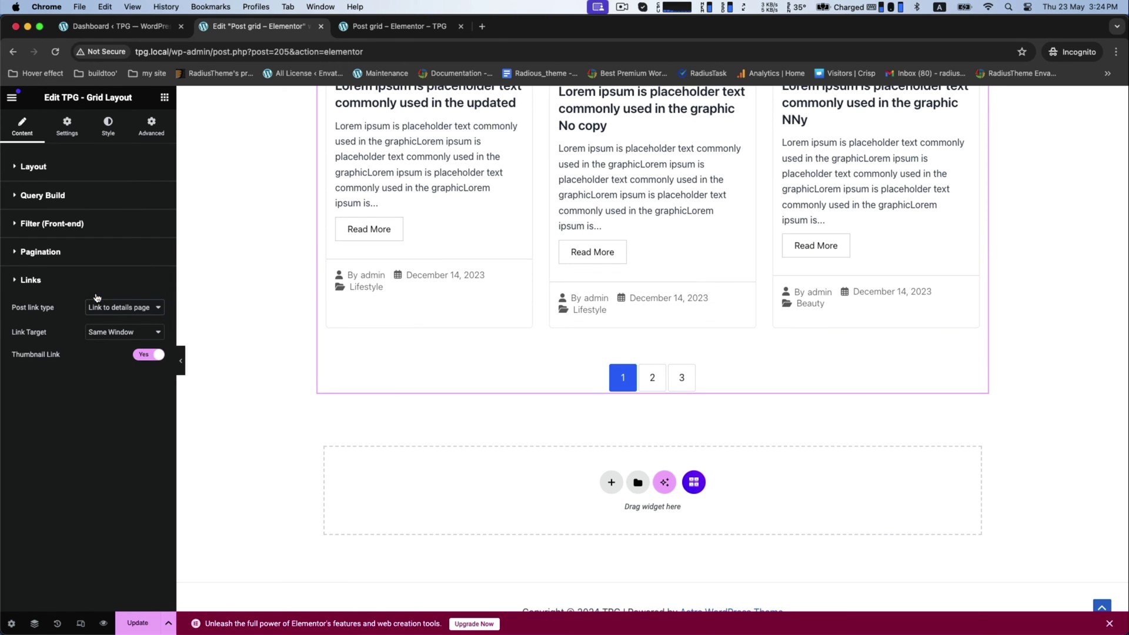
pyautogui.click(97, 341)
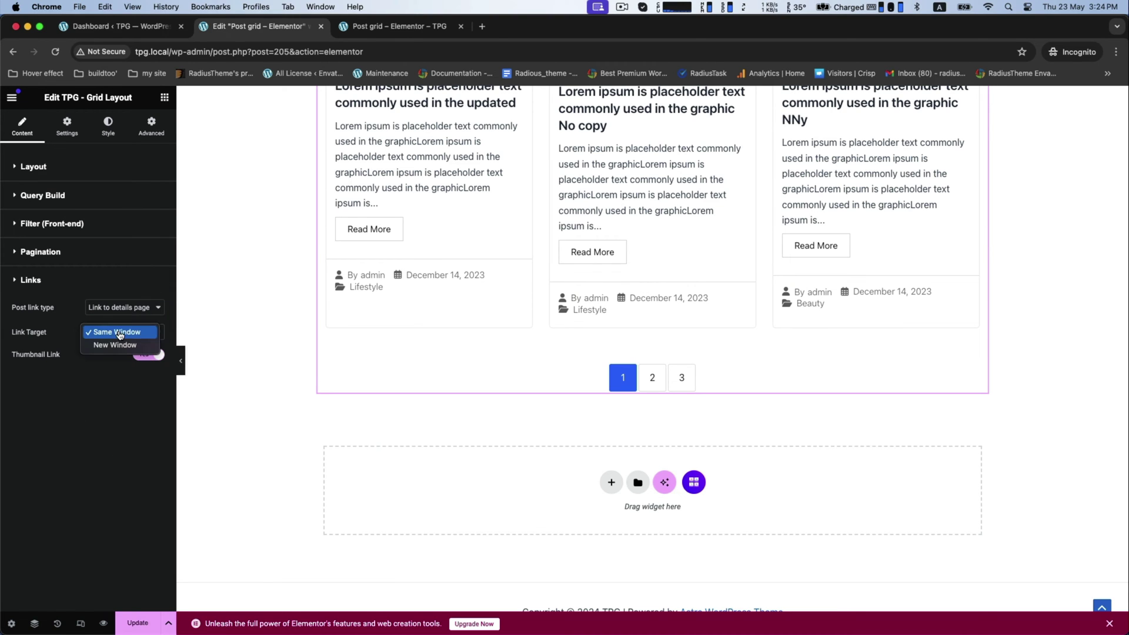
pyautogui.click(78, 388)
# On the live page, check that the first post opens its full details page.
pyautogui.click(388, 26)
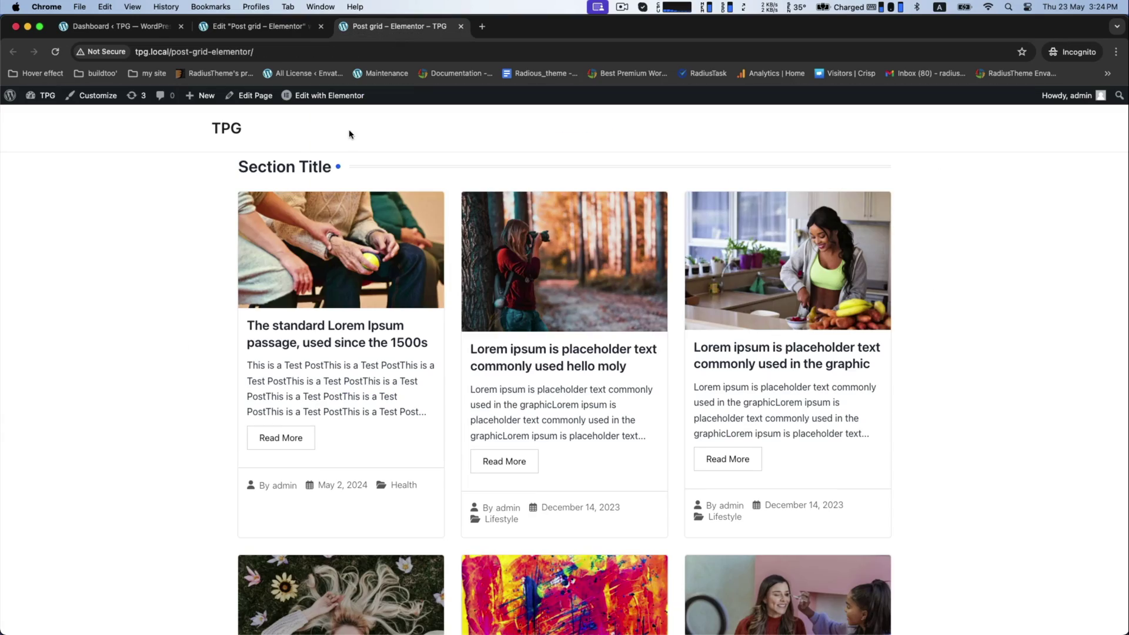
pyautogui.click(281, 438)
pyautogui.scroll(-3, 392, 379)
pyautogui.scroll(-10, 391, 380)
pyautogui.scroll(15, 392, 379)
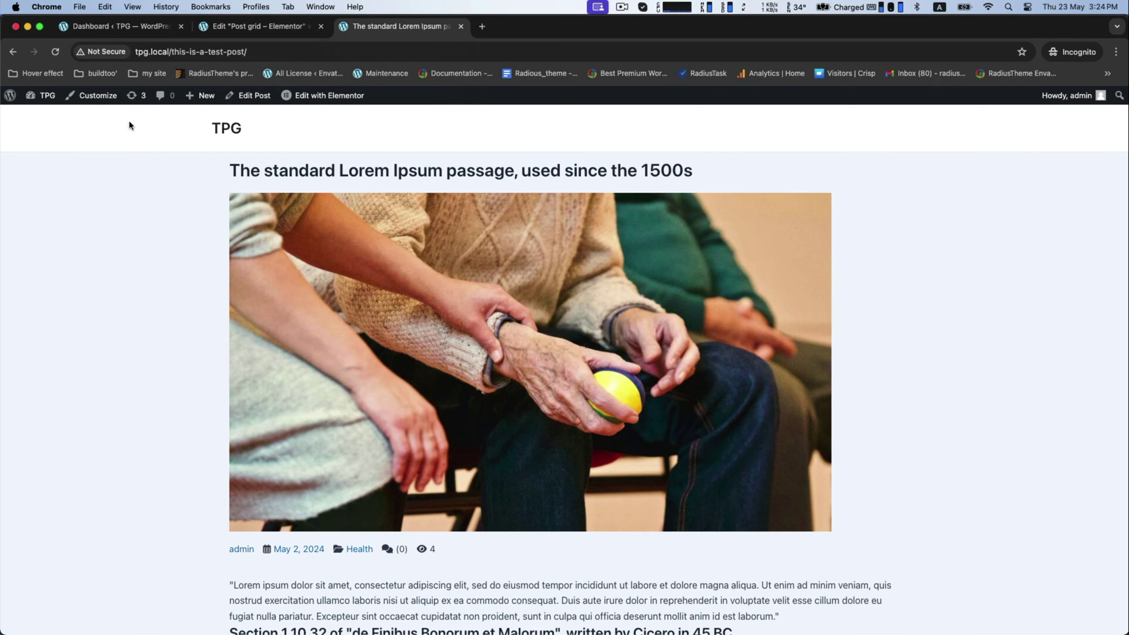
pyautogui.click(12, 53)
# Return to the page editor and show the grid's Field Selection settings.
pyautogui.click(107, 26)
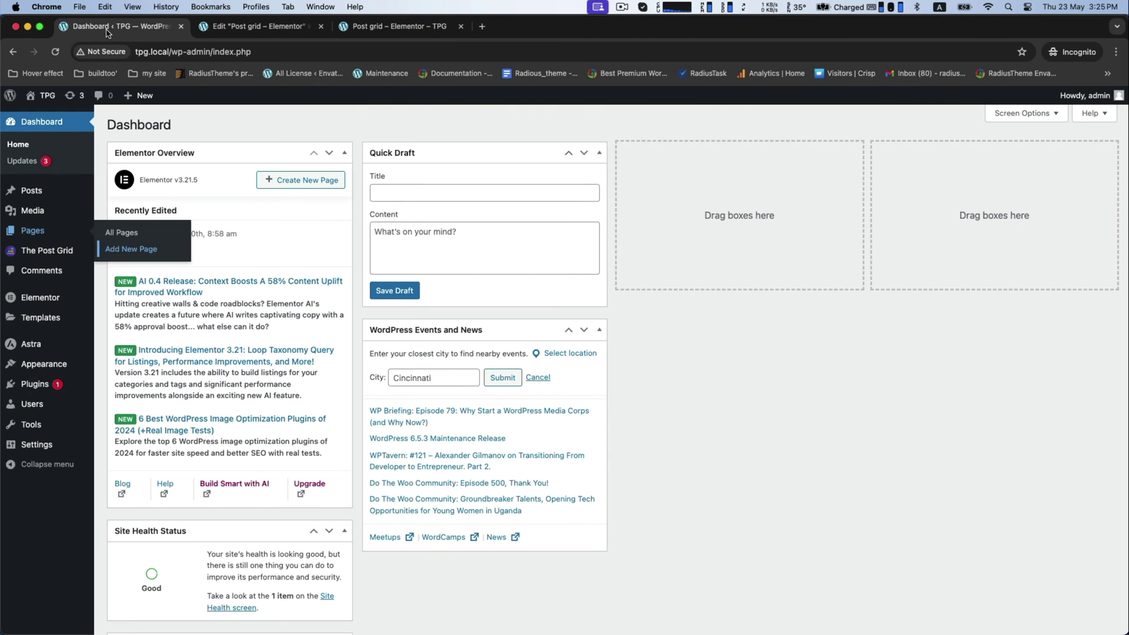
pyautogui.click(259, 26)
pyautogui.click(67, 131)
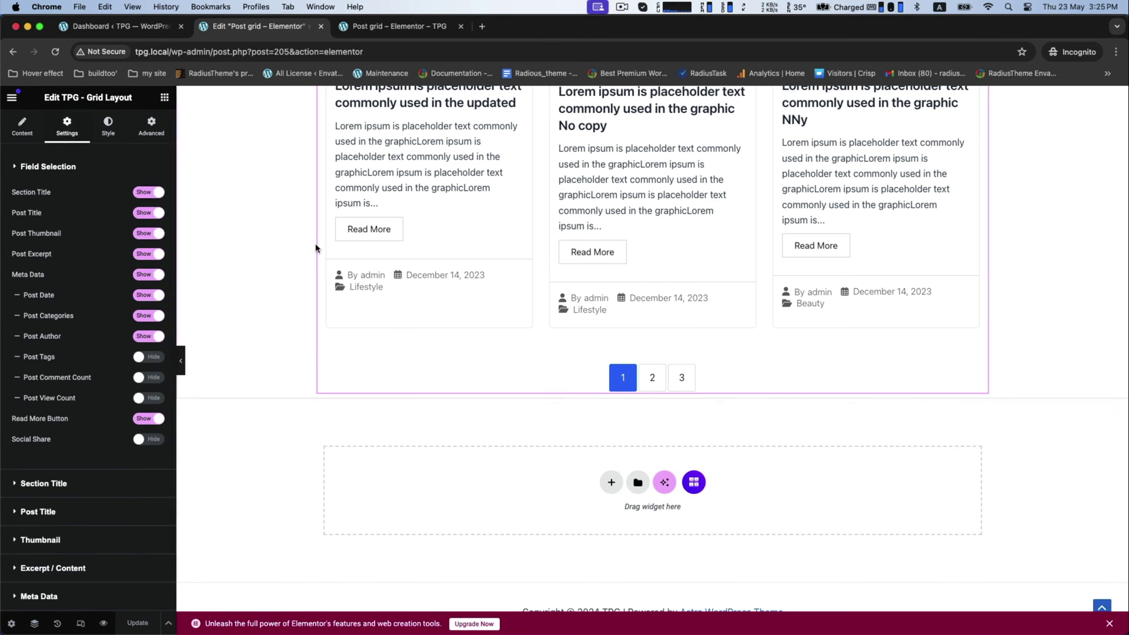
pyautogui.scroll(10, 315, 245)
# Test the Section Title and Excerpt toggles, then set Meta Data to Hide.
pyautogui.click(148, 193)
pyautogui.click(149, 193)
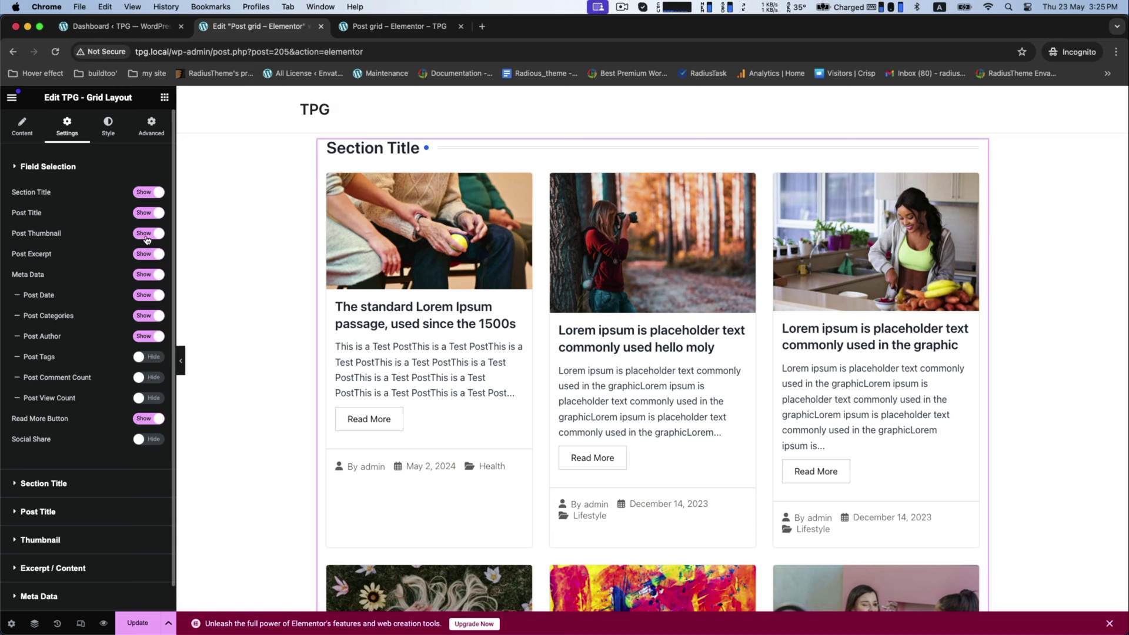
pyautogui.click(147, 254)
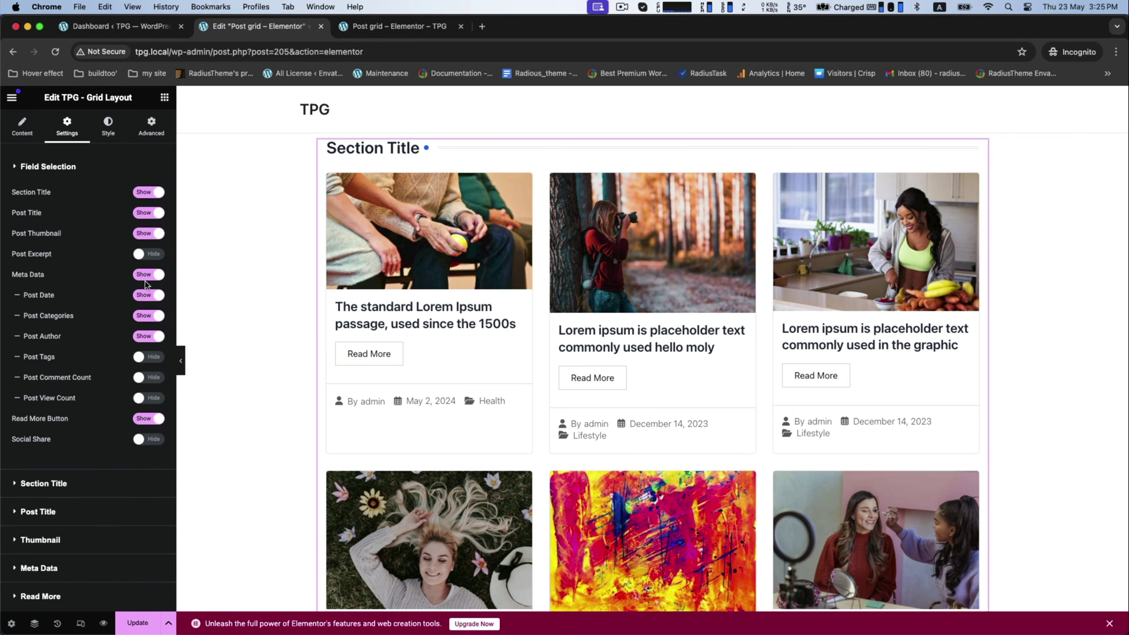
pyautogui.click(152, 257)
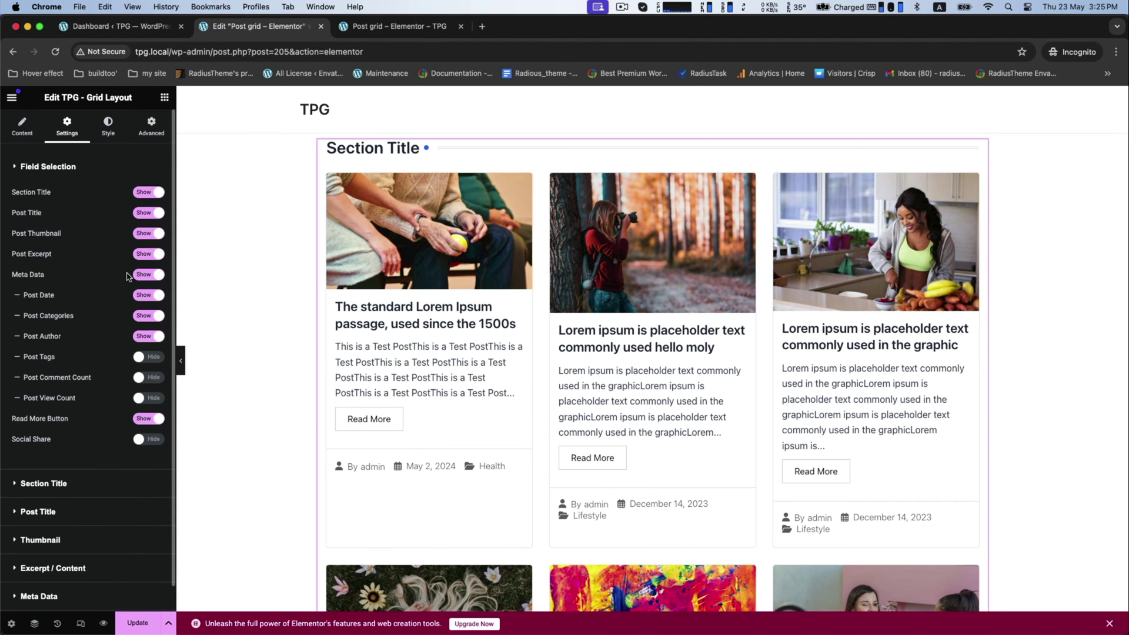
pyautogui.click(140, 275)
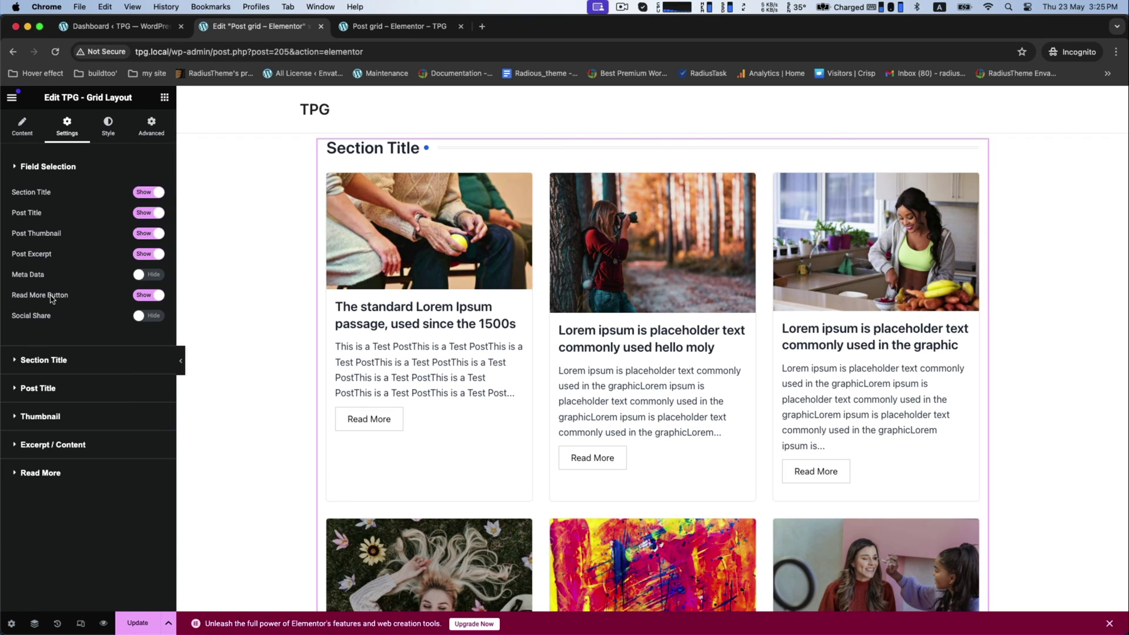
# Raise the card thumbnail Image Height and expand the Excerpt and Read More settings.
pyautogui.click(35, 387)
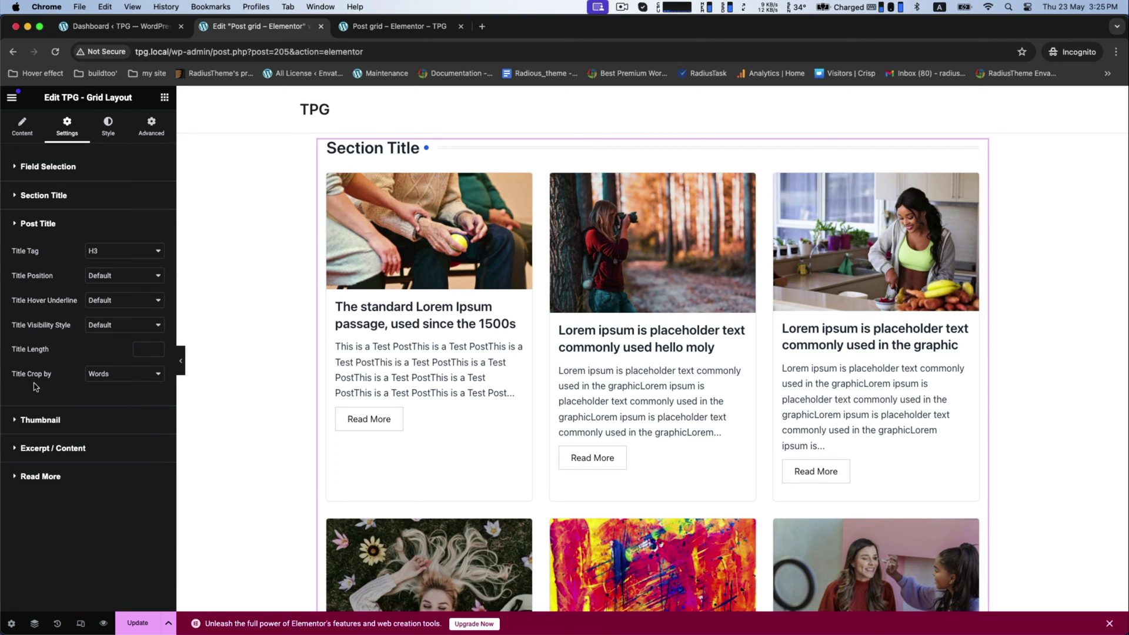
pyautogui.click(58, 415)
pyautogui.moveTo(11, 343); pyautogui.dragTo(36, 347)
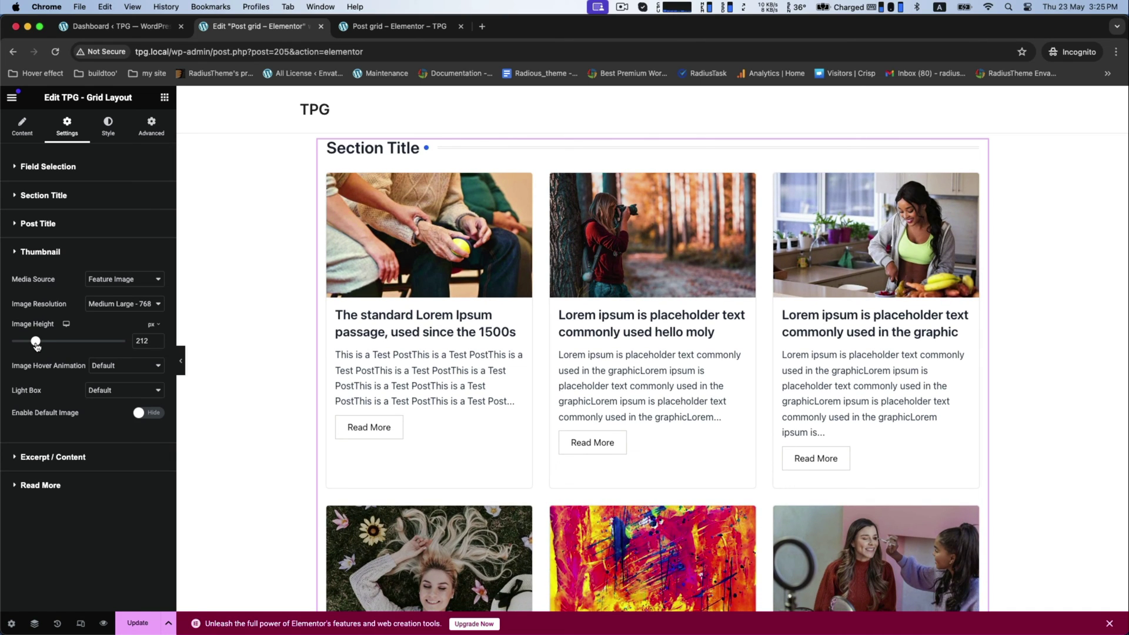
pyautogui.click(52, 458)
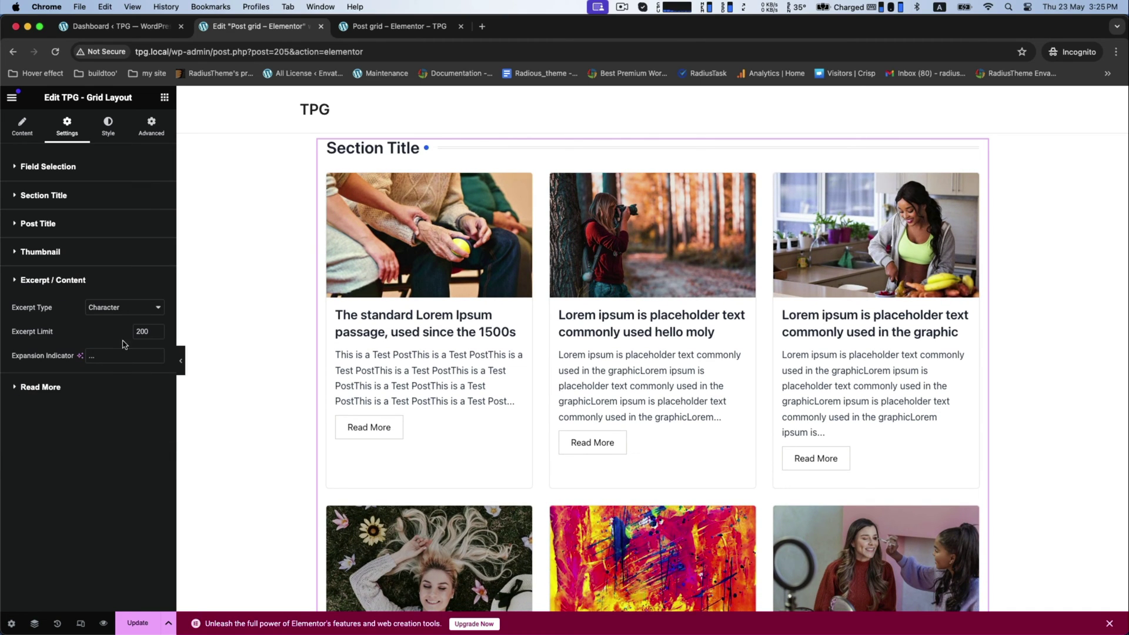
pyautogui.click(49, 388)
pyautogui.click(107, 126)
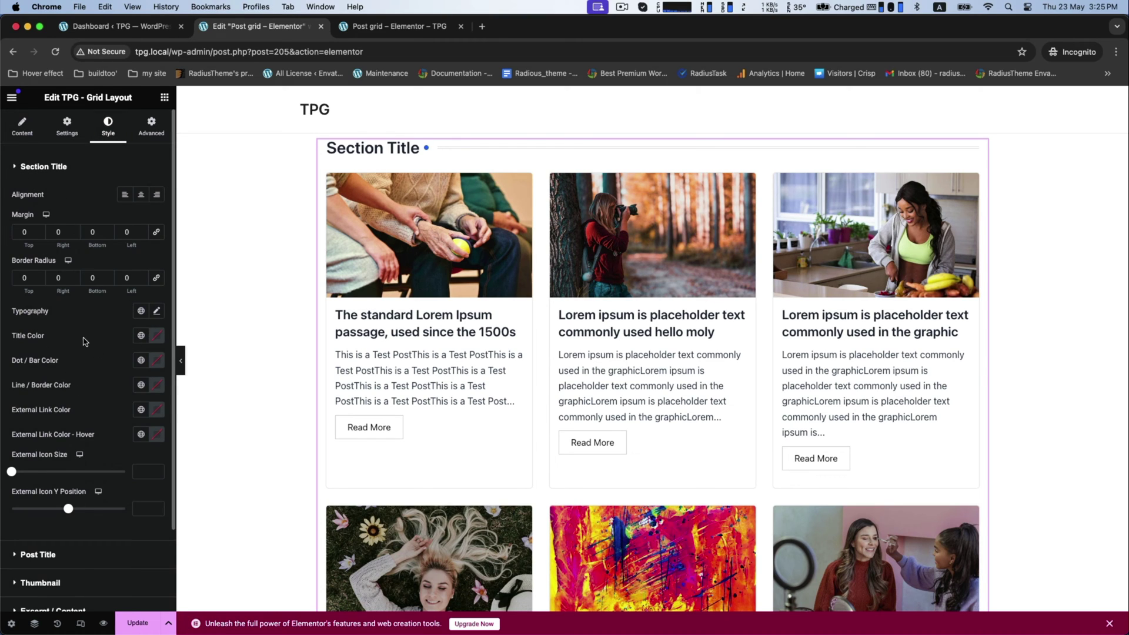
# Make the section title colour dark navy blue.
pyautogui.click(154, 336)
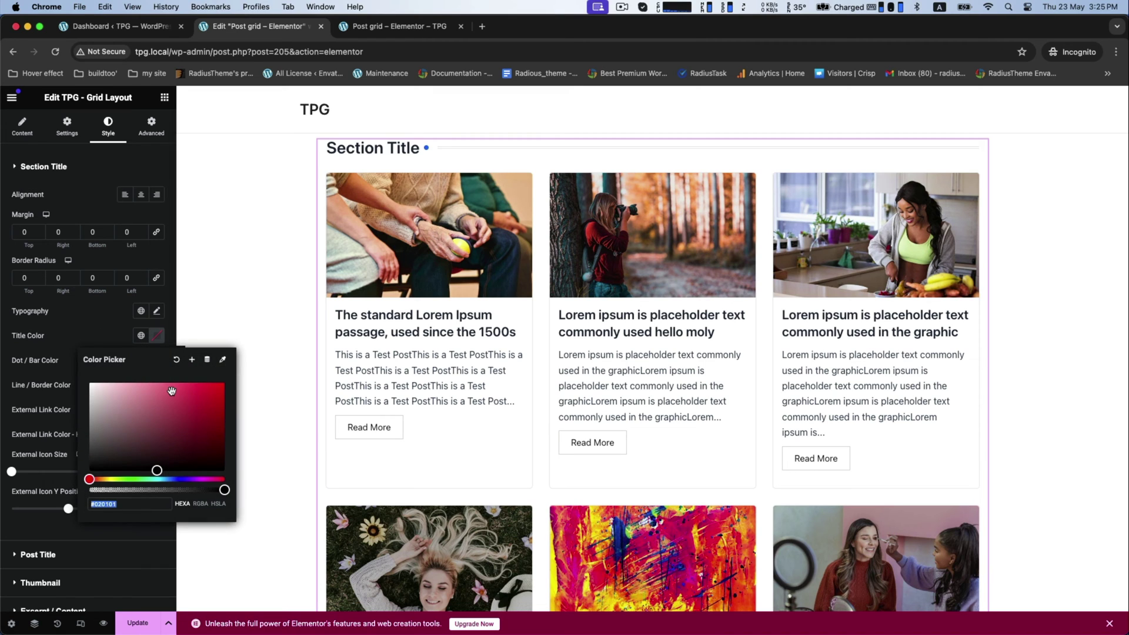
pyautogui.click(182, 405)
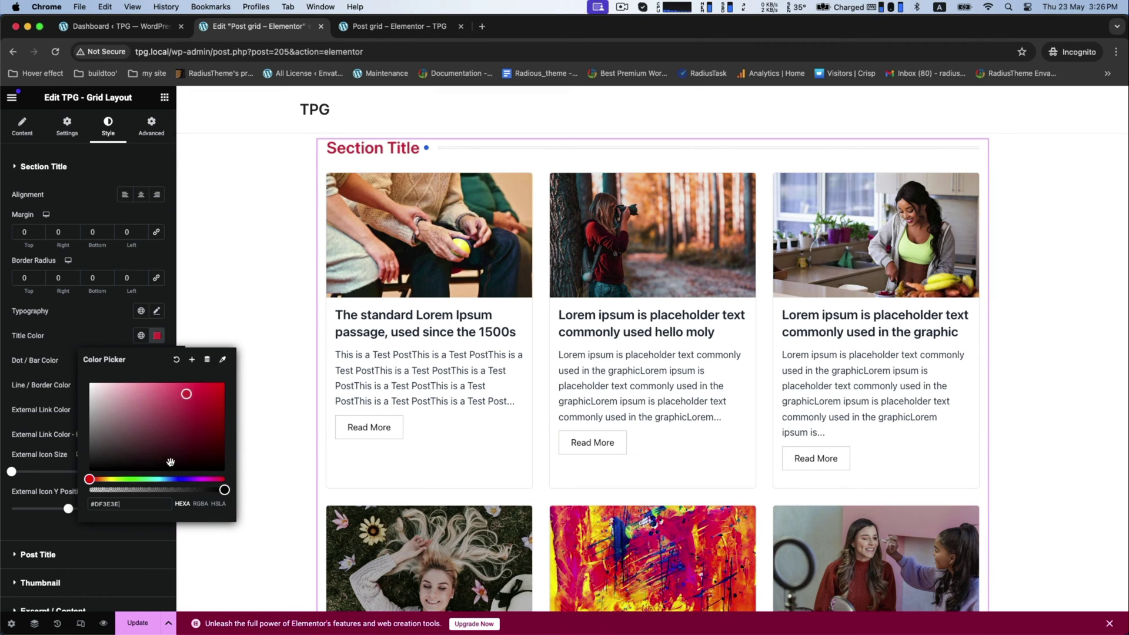
pyautogui.write('#3E91DF')
pyautogui.moveTo(208, 403); pyautogui.dragTo(223, 393)
pyautogui.click(206, 441)
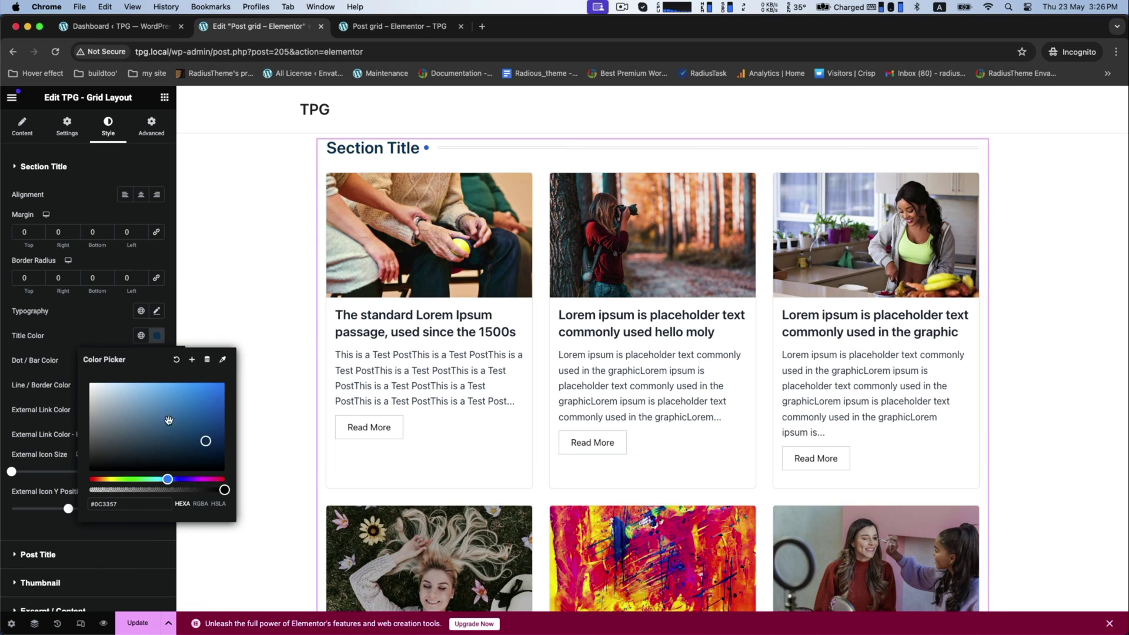
pyautogui.click(13, 168)
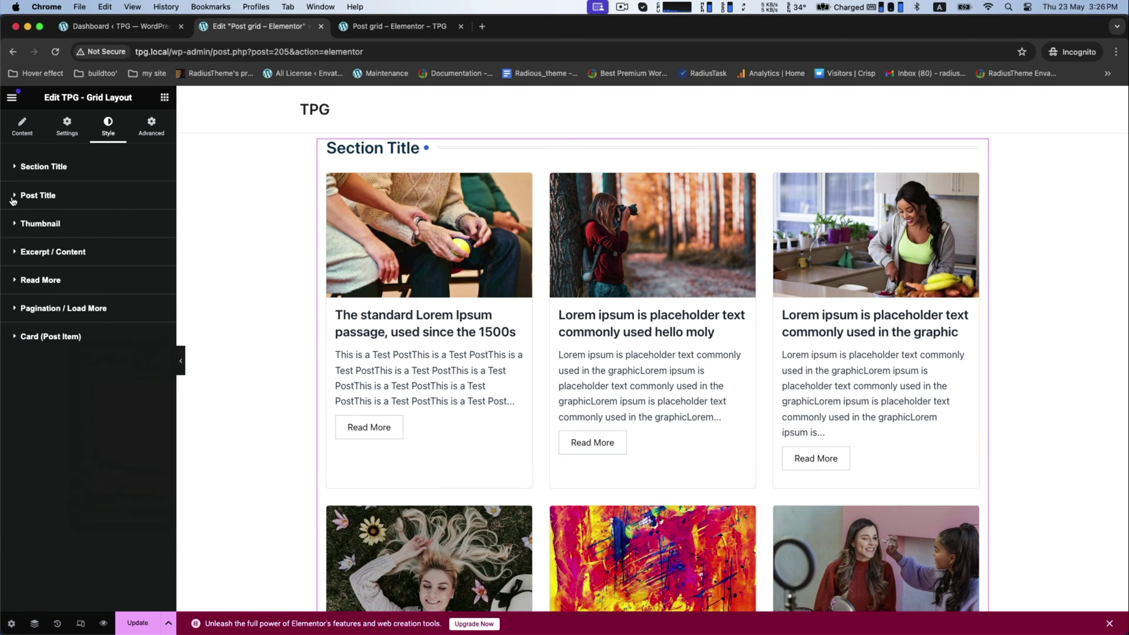
# Turn the post title colour red.
pyautogui.click(14, 198)
pyautogui.click(157, 425)
pyautogui.moveTo(217, 486); pyautogui.dragTo(184, 495)
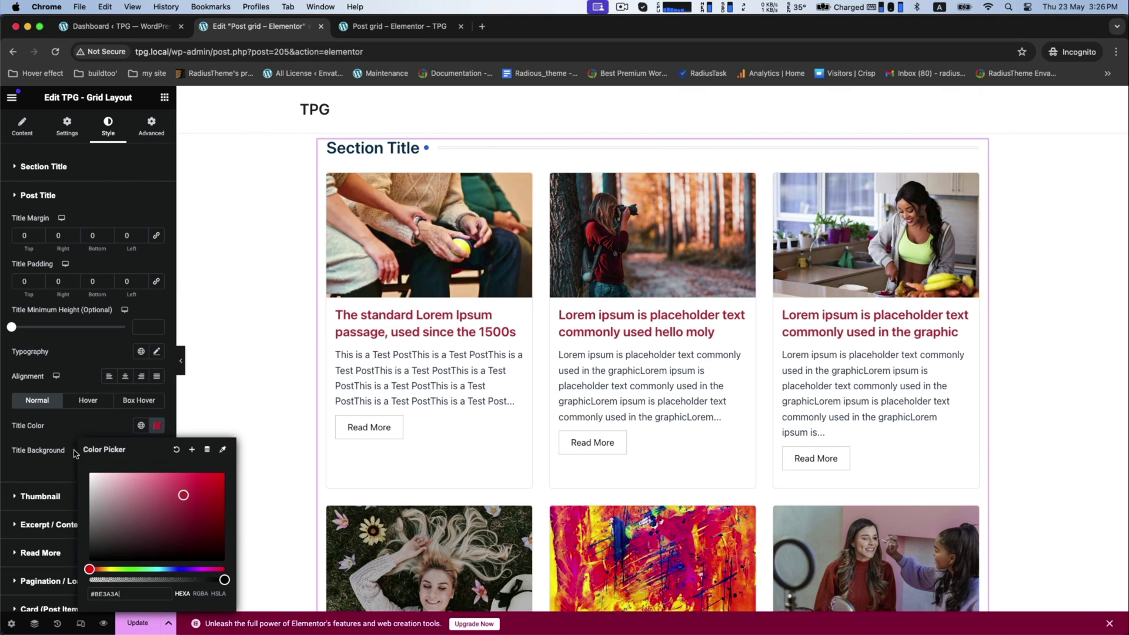
pyautogui.click(17, 193)
# Look through the Thumbnail, Pagination and Card styles, then open the surrounding section's Style settings.
pyautogui.click(23, 227)
pyautogui.click(22, 224)
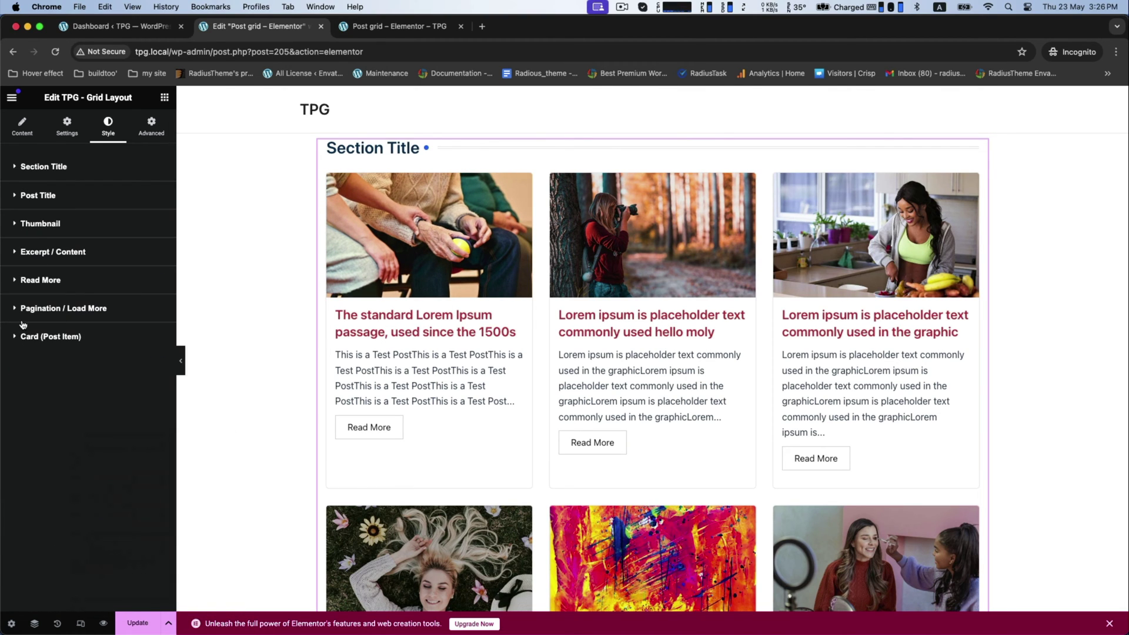
pyautogui.click(20, 310)
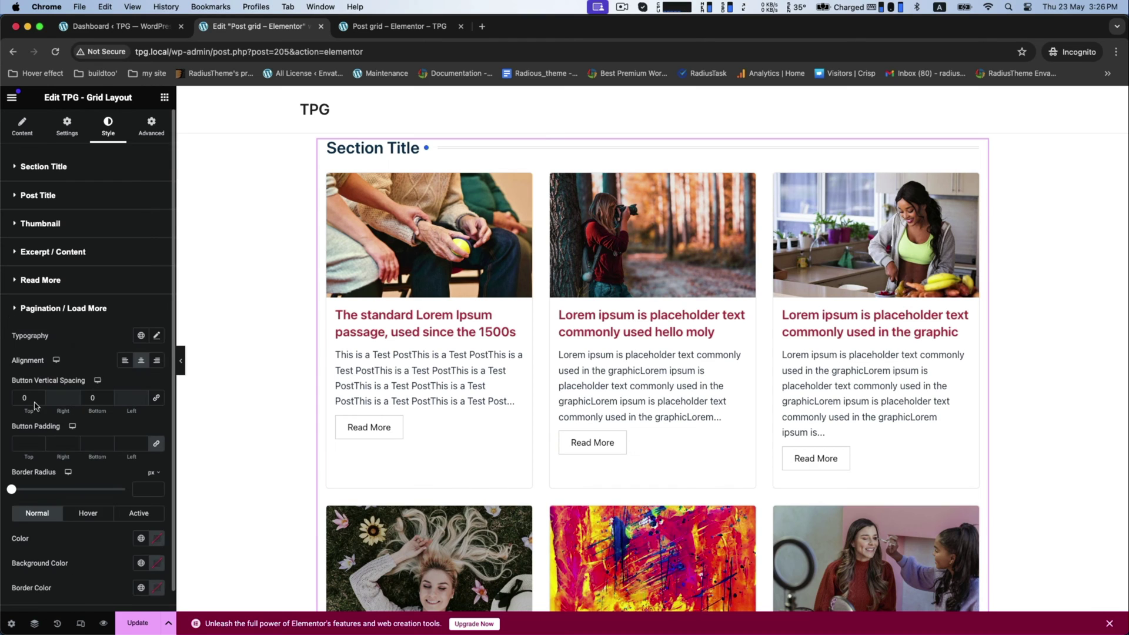
pyautogui.click(24, 308)
pyautogui.click(18, 339)
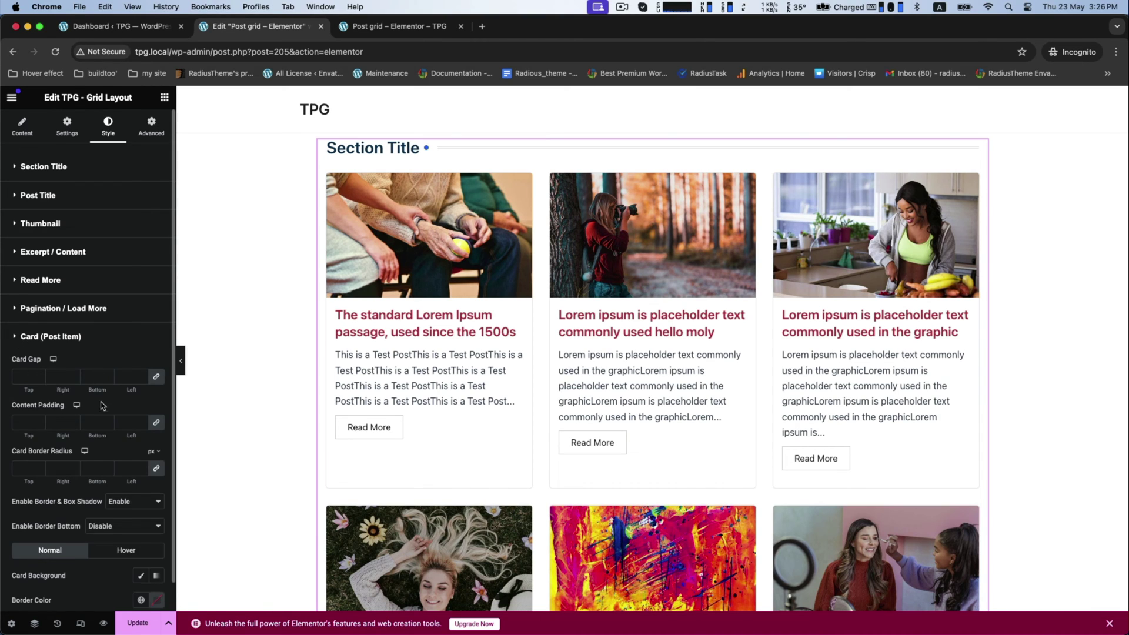
pyautogui.scroll(-1, 102, 405)
pyautogui.click(30, 302)
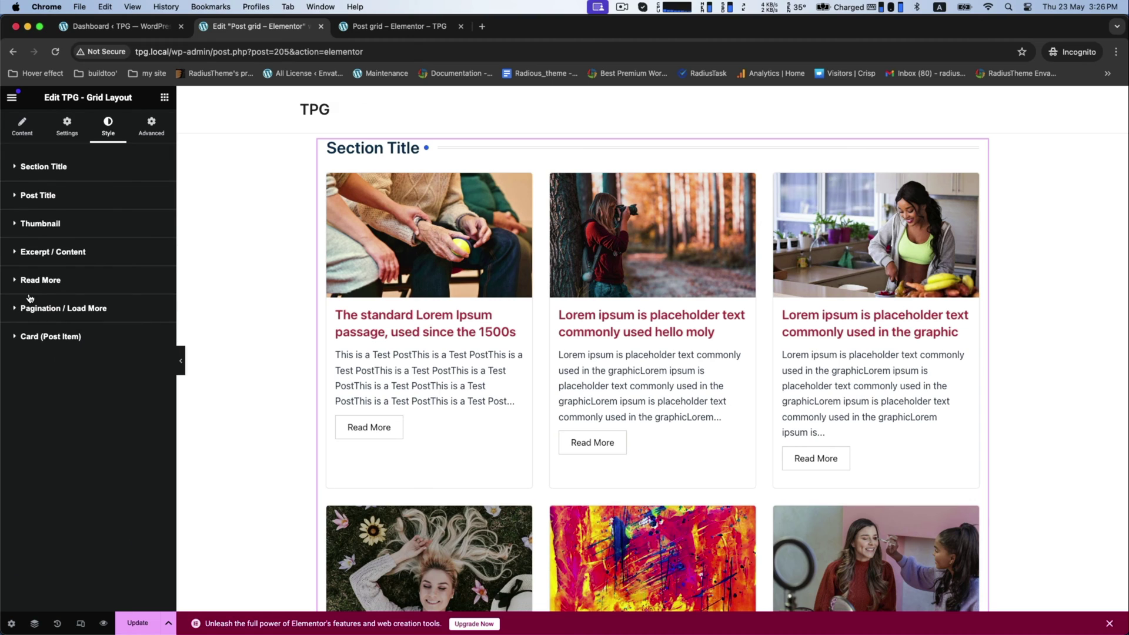
pyautogui.click(653, 135)
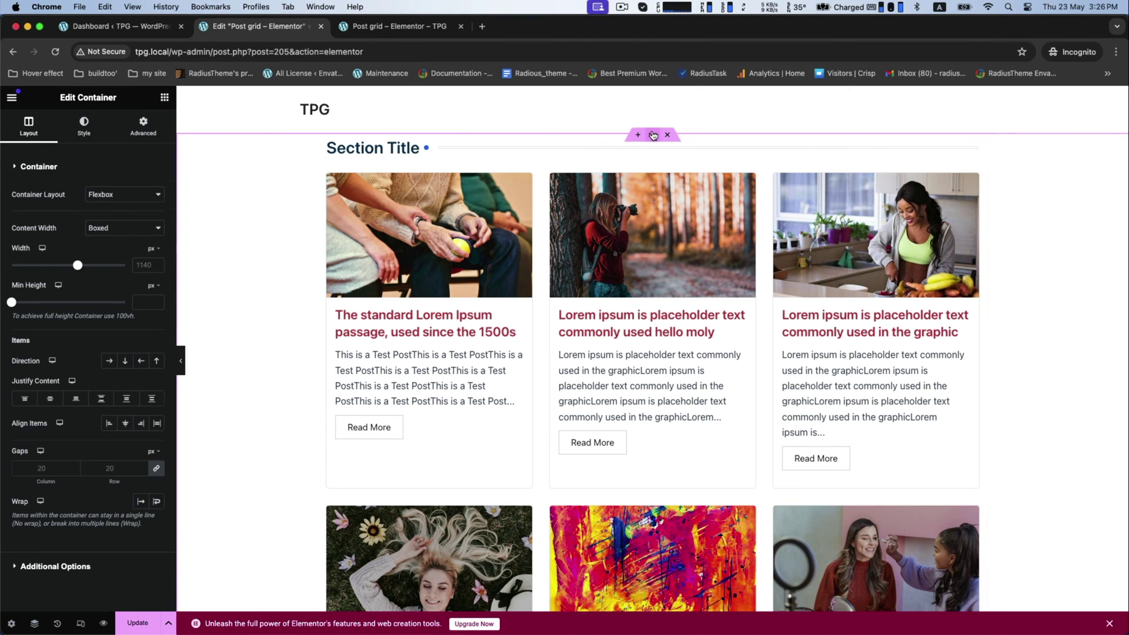
pyautogui.click(84, 125)
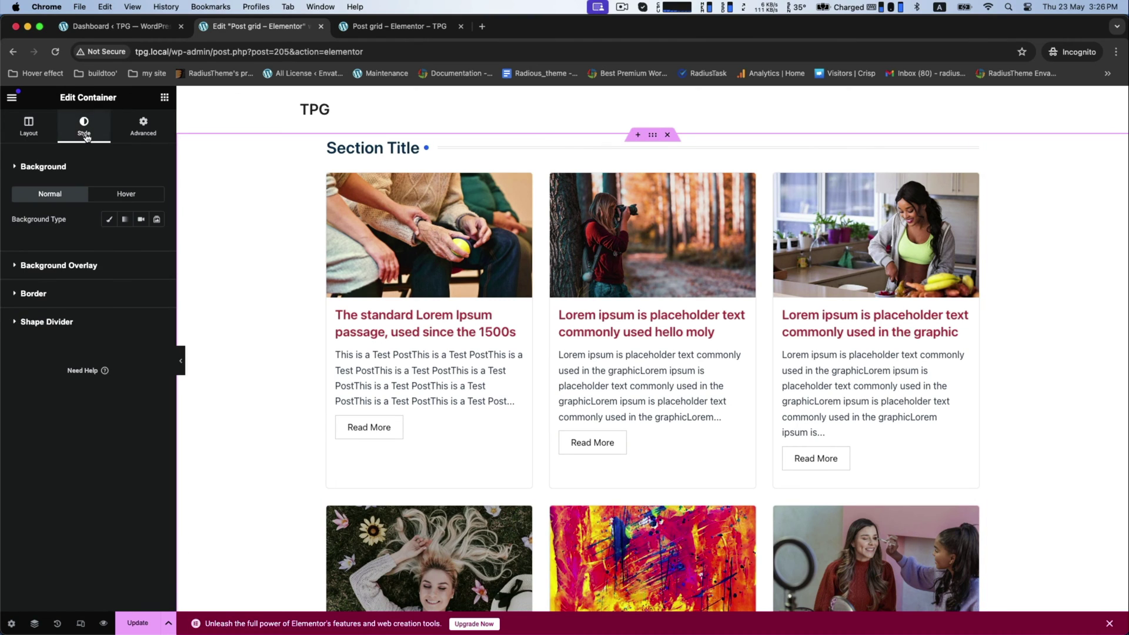
# Give the section a classic pale pink (#E6D3D3) background and save the page.
pyautogui.click(109, 219)
pyautogui.click(155, 246)
pyautogui.click(130, 312)
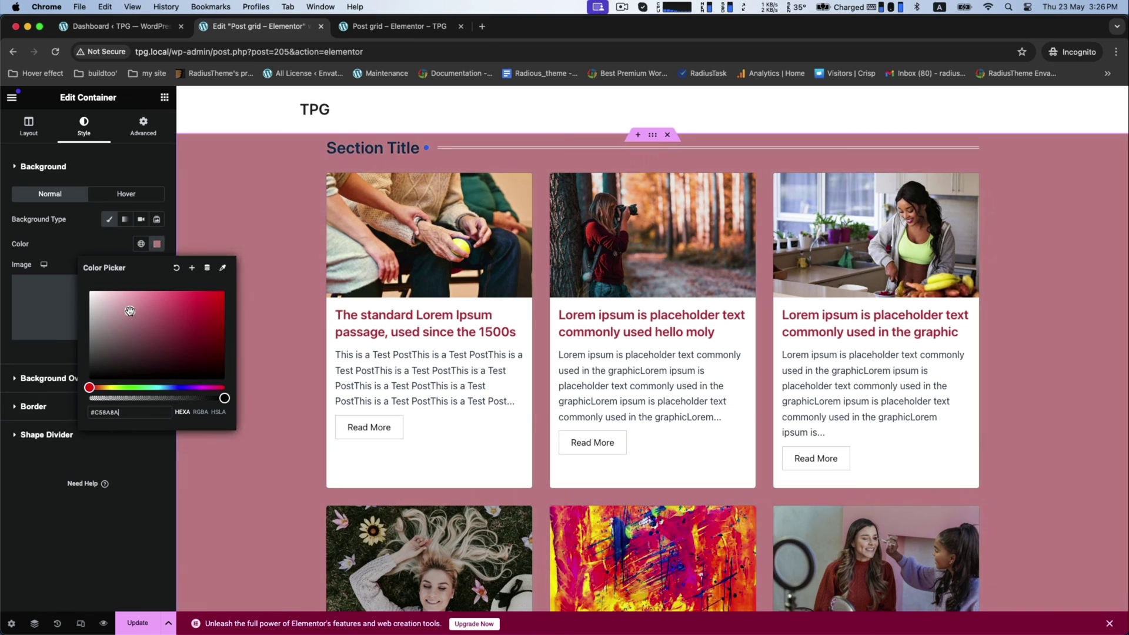
pyautogui.moveTo(130, 311)
pyautogui.mouseDown()
pyautogui.moveTo(106, 295)
pyautogui.moveTo(118, 307)
pyautogui.moveTo(115, 355)
pyautogui.moveTo(100, 301)
pyautogui.mouseUp()
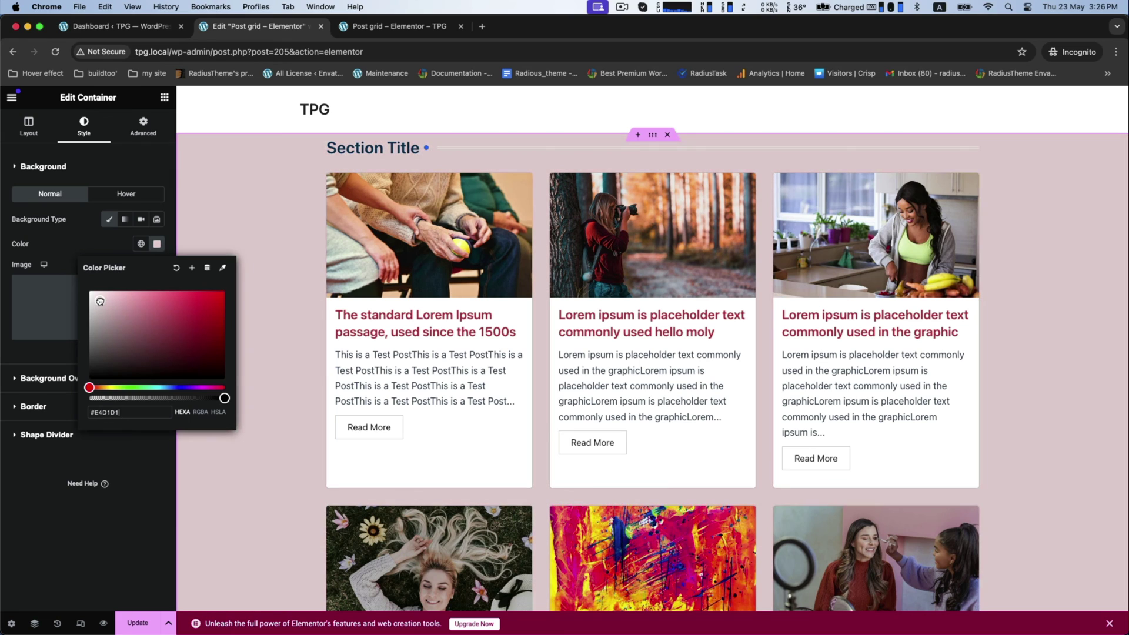
pyautogui.click(252, 455)
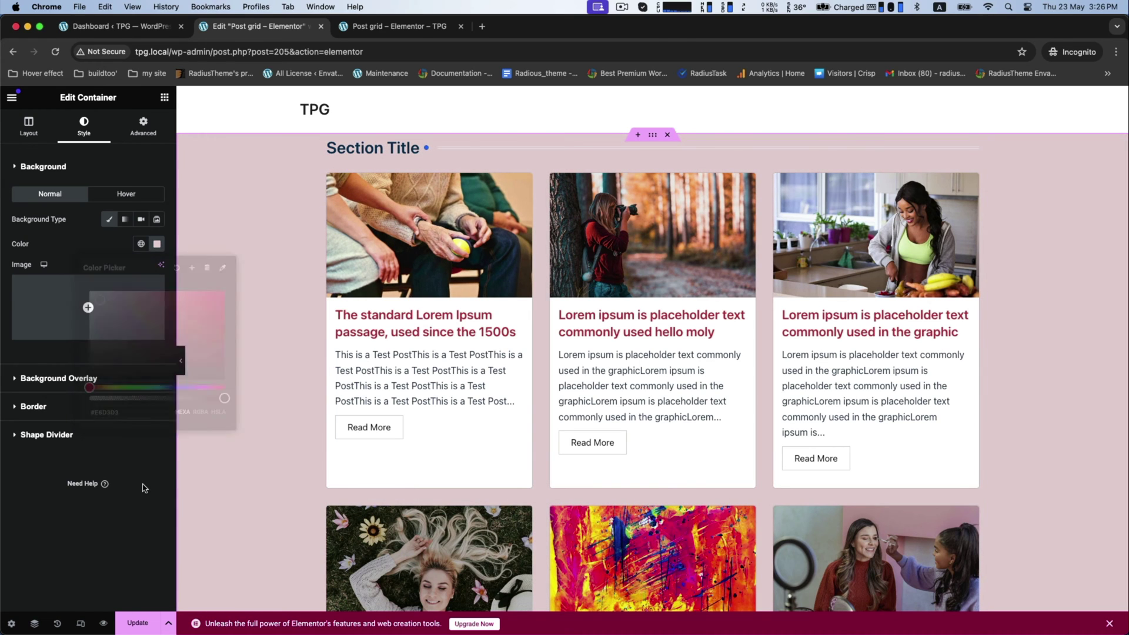
pyautogui.click(99, 378)
pyautogui.click(50, 194)
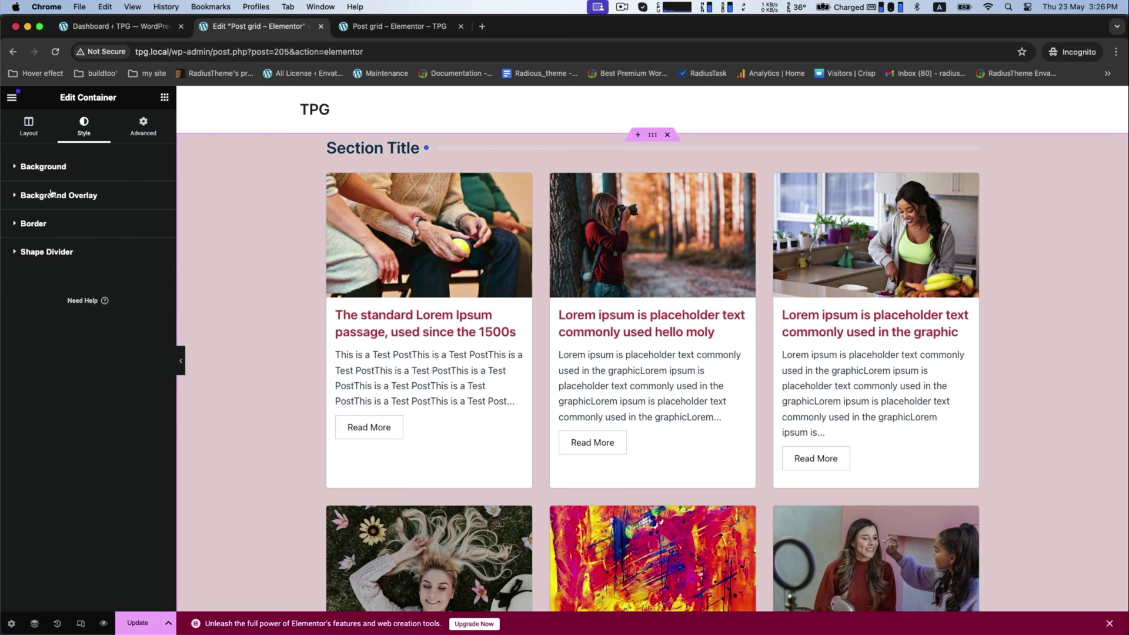
pyautogui.click(138, 623)
# Reload the live Post grid – Elementor page and scroll to check the pink background and red titles.
pyautogui.press('super+3')
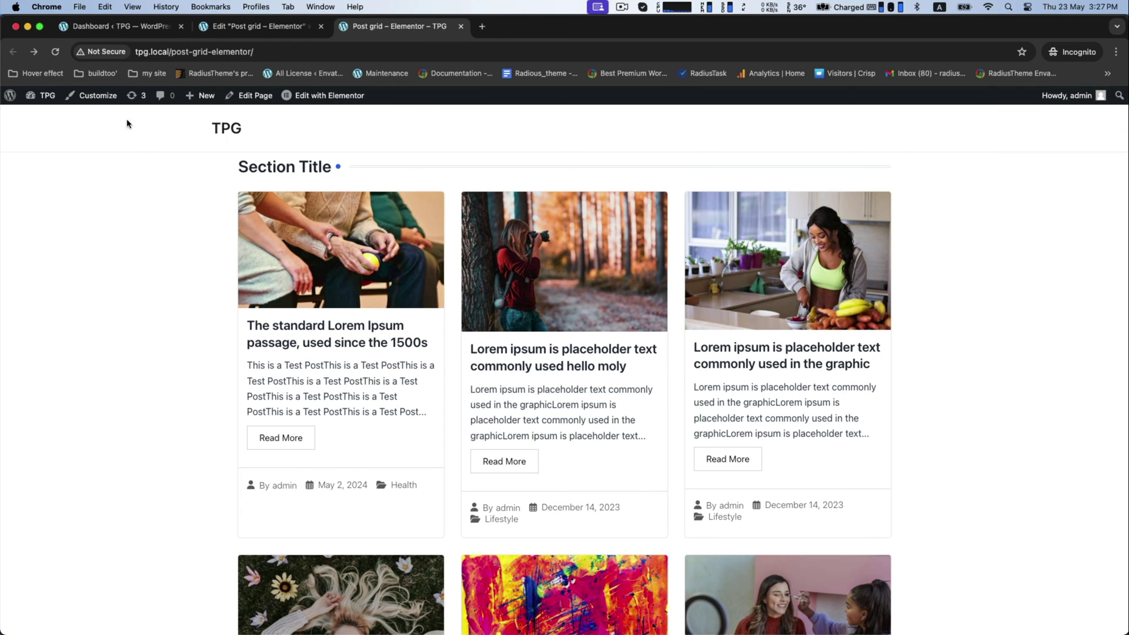
pyautogui.click(56, 52)
pyautogui.scroll(-10, 94, 262)
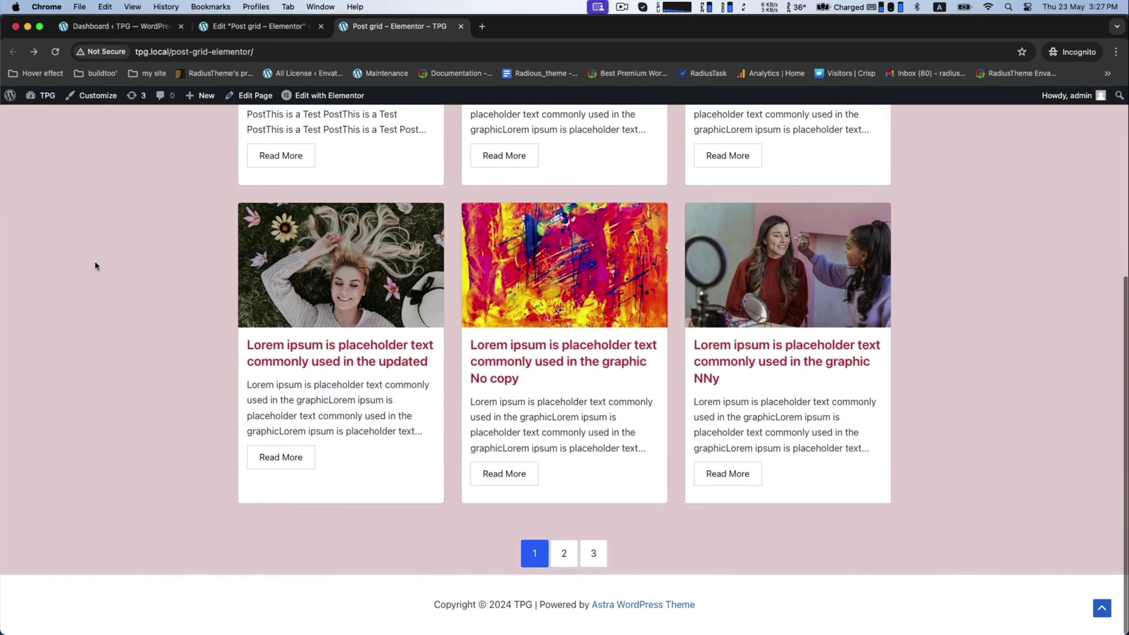
pyautogui.scroll(10, 94, 262)
pyautogui.scroll(-10, 95, 265)
pyautogui.scroll(1, 118, 232)
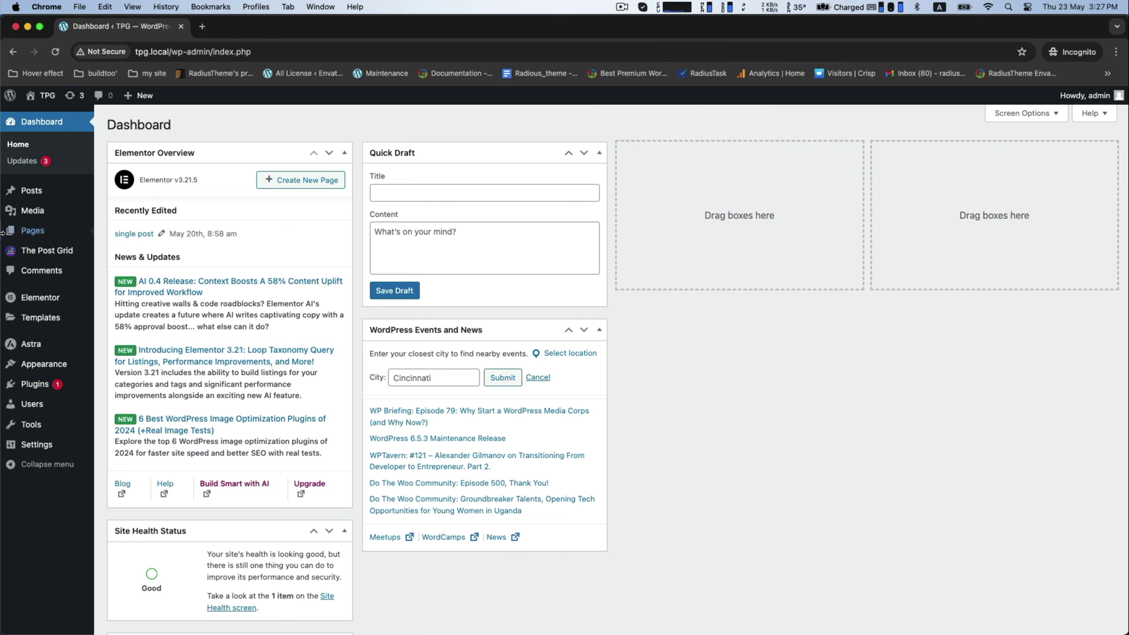
# Add a new page titled 'Post grid - Gutenberg' and click into its empty body.
pyautogui.moveTo(24, 213)
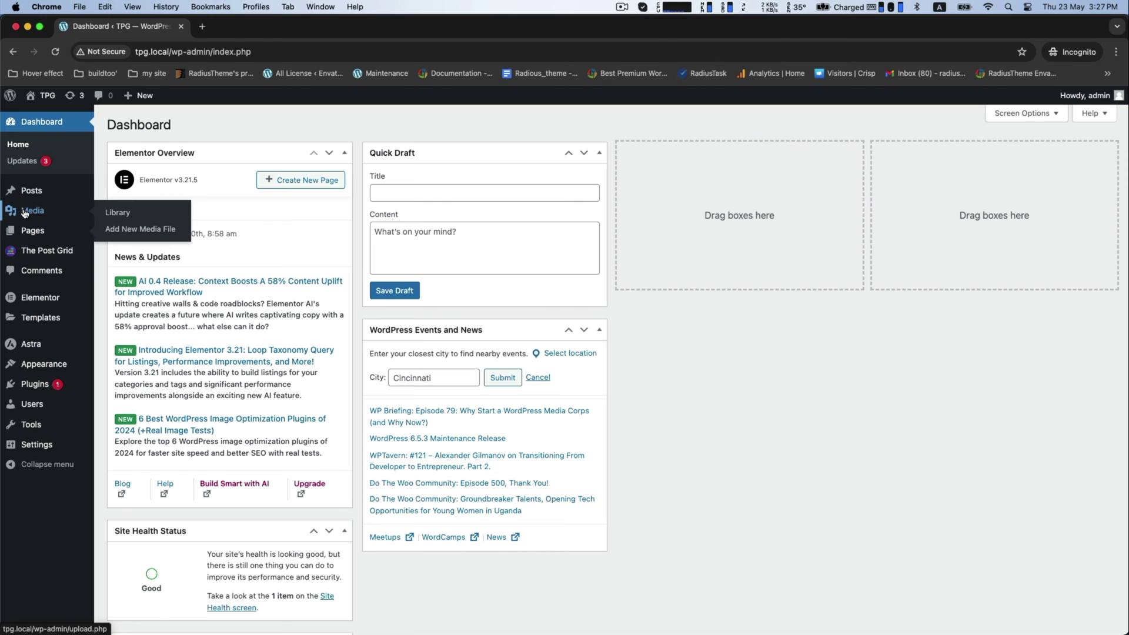
pyautogui.keyDown('super'); pyautogui.click(124, 249); pyautogui.keyUp('super')
pyautogui.click(228, 27)
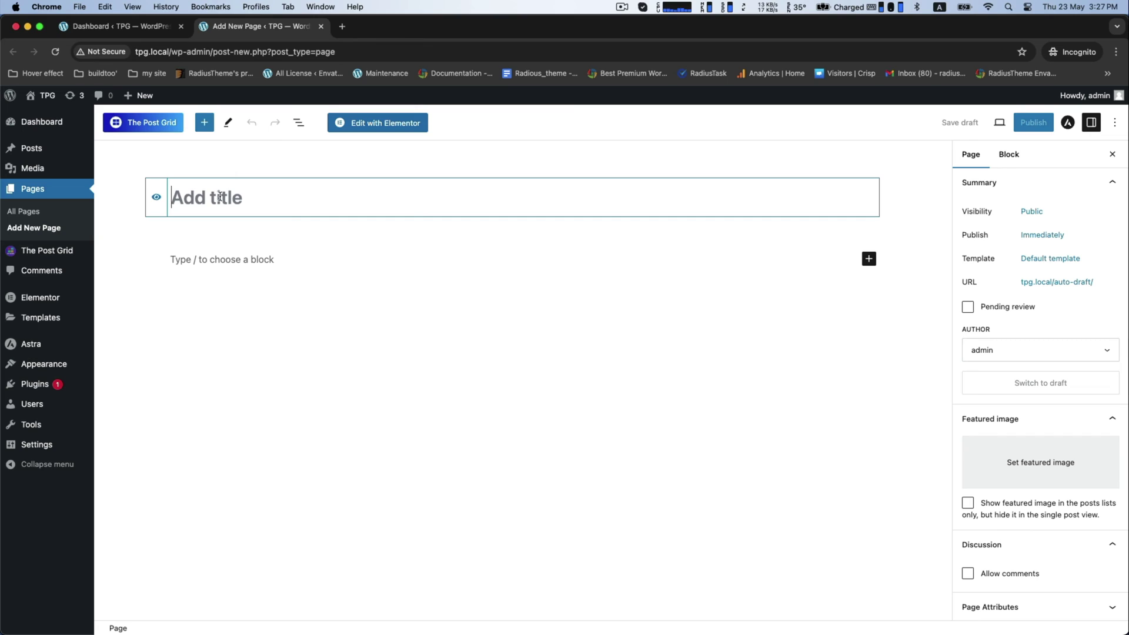
pyautogui.write('Post grid - Gutenberg')
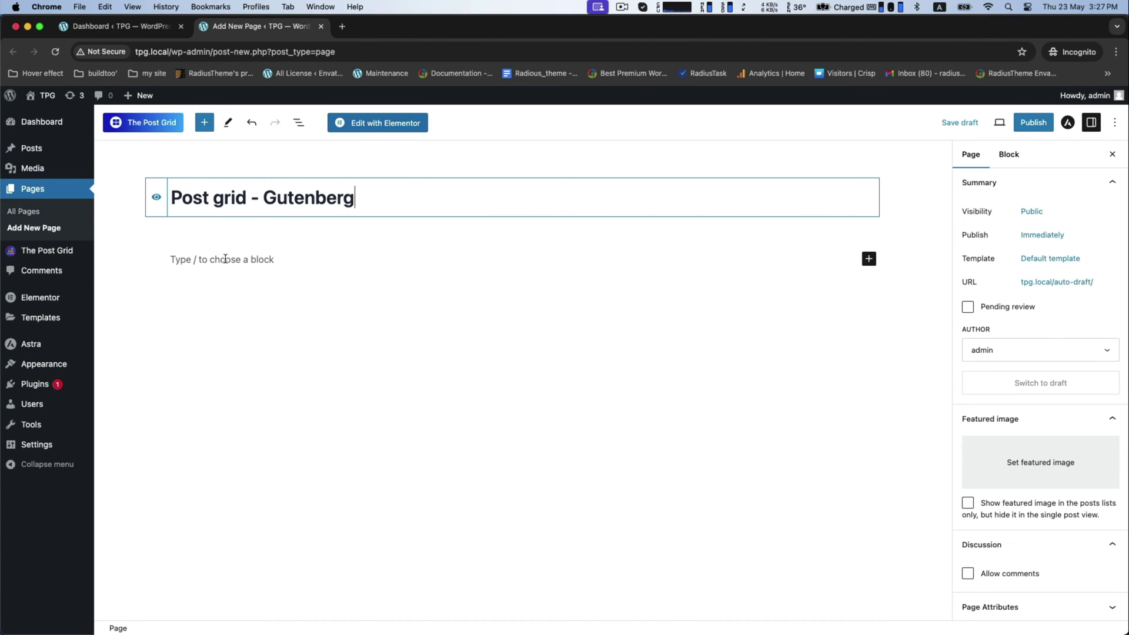
pyautogui.click(226, 258)
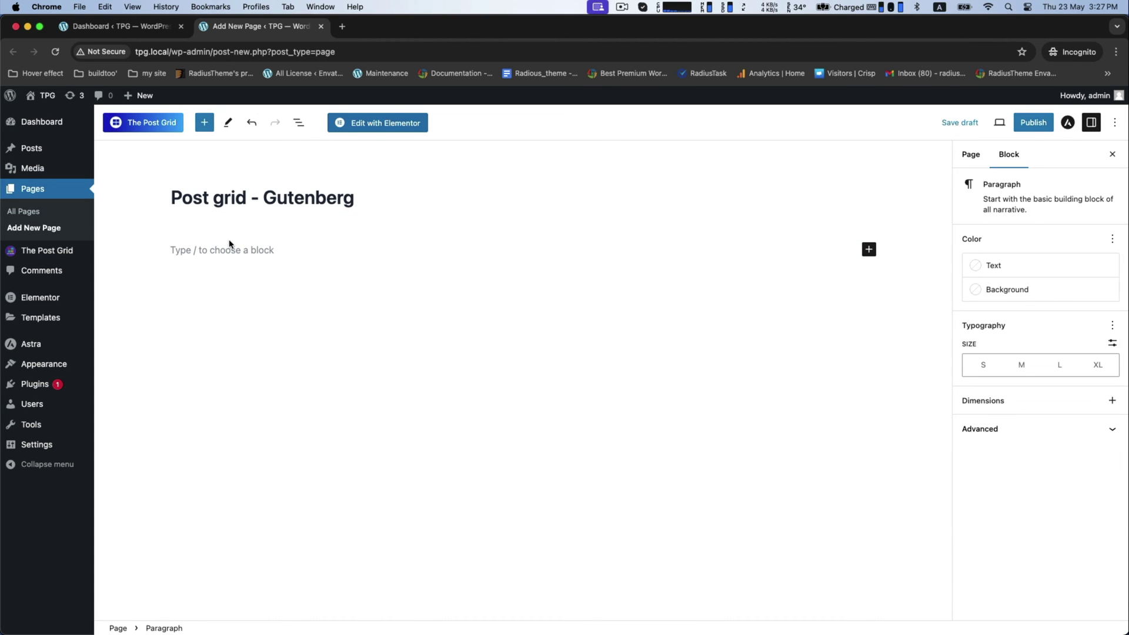
# Insert The Post Grid's Grid Layout block into the page.
pyautogui.click(203, 122)
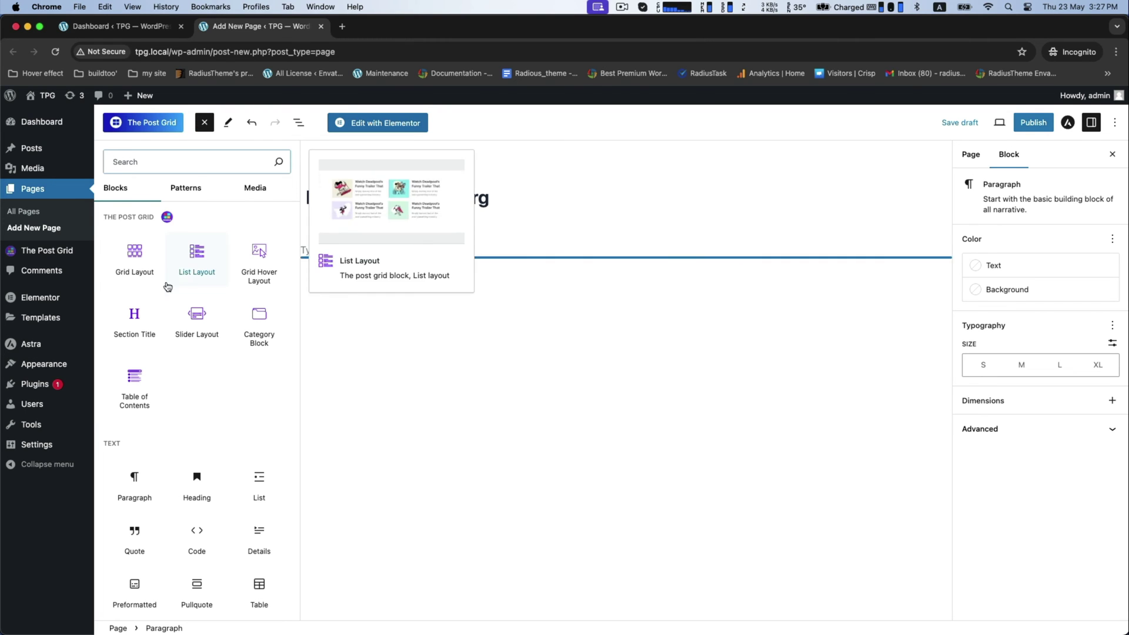
pyautogui.moveTo(127, 269)
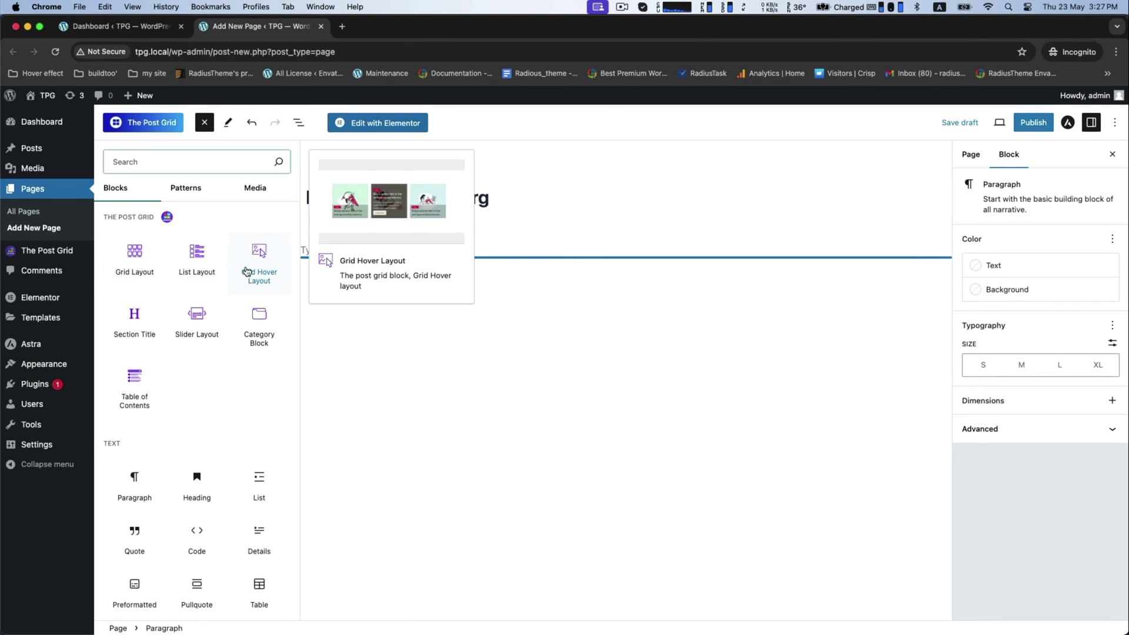
pyautogui.click(135, 256)
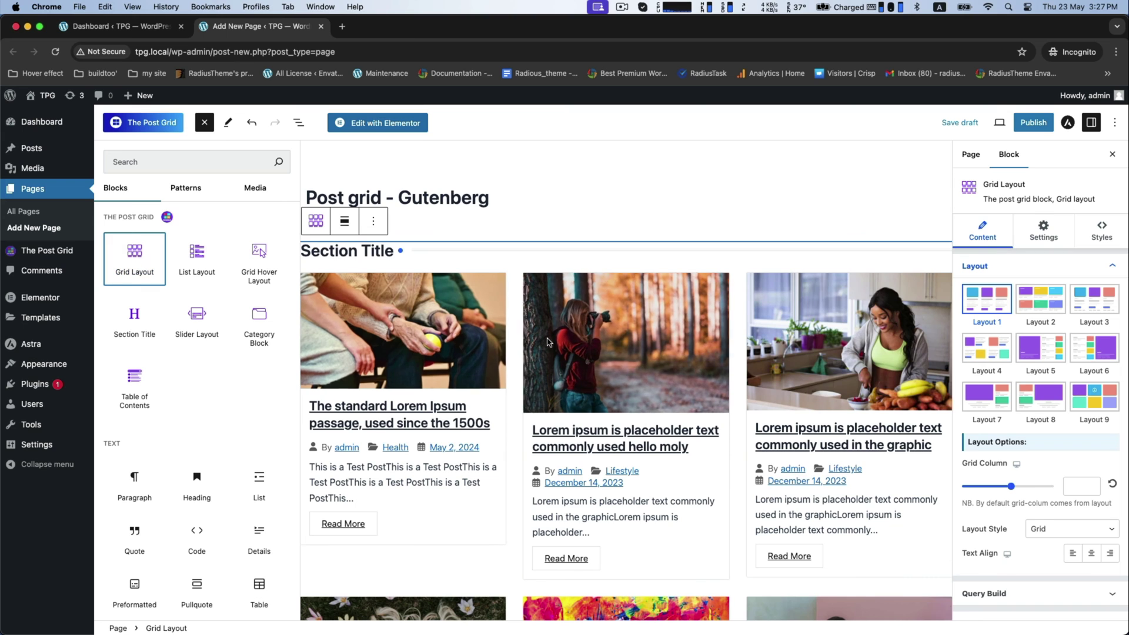
pyautogui.scroll(-10, 547, 343)
pyautogui.scroll(5, 547, 343)
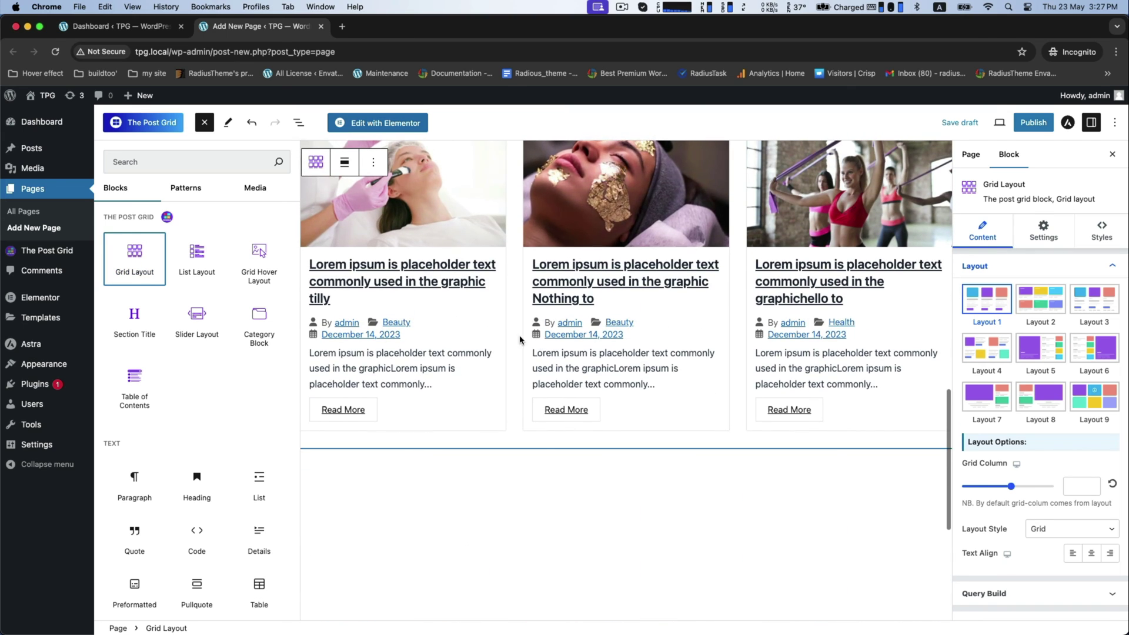
# Add a List Layout block below the grid.
pyautogui.click(420, 466)
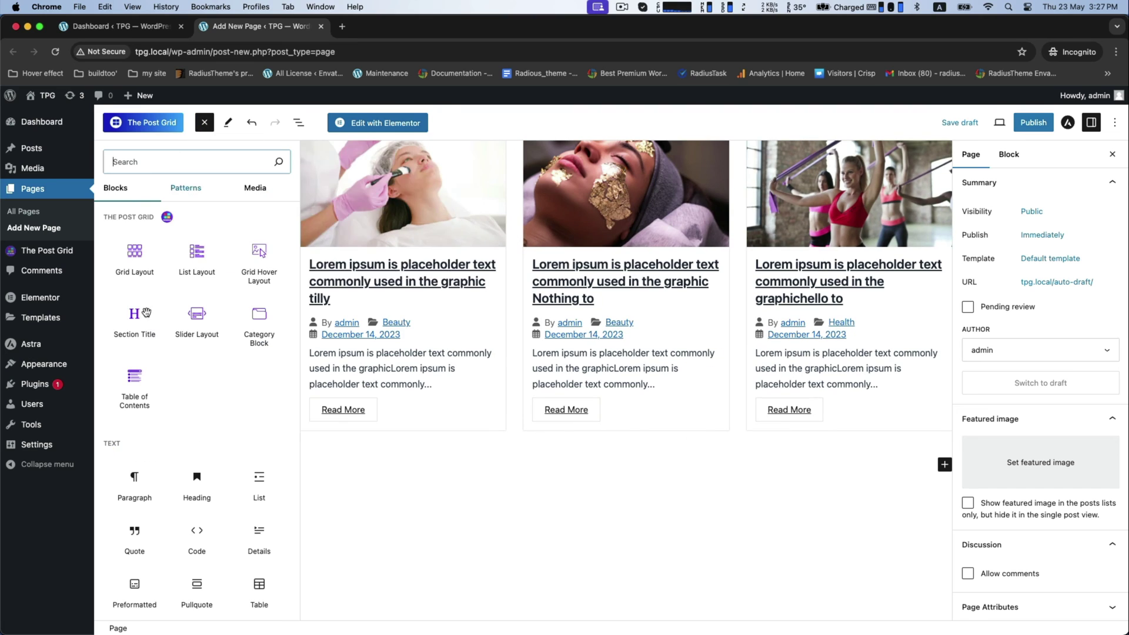
pyautogui.click(197, 257)
pyautogui.scroll(-6, 449, 437)
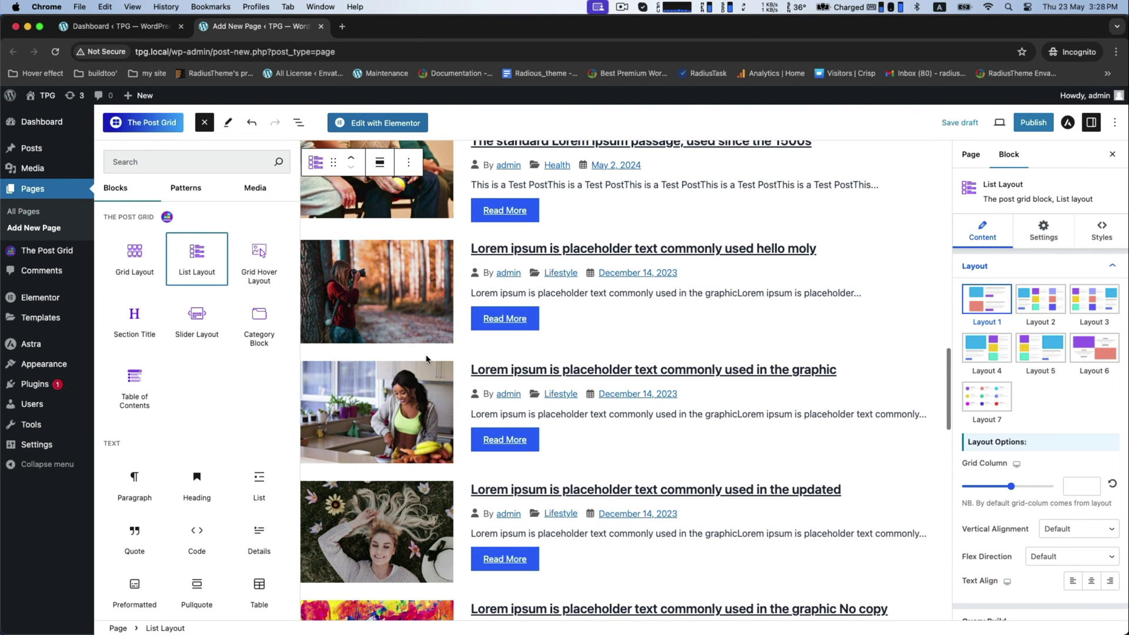
pyautogui.scroll(6, 553, 310)
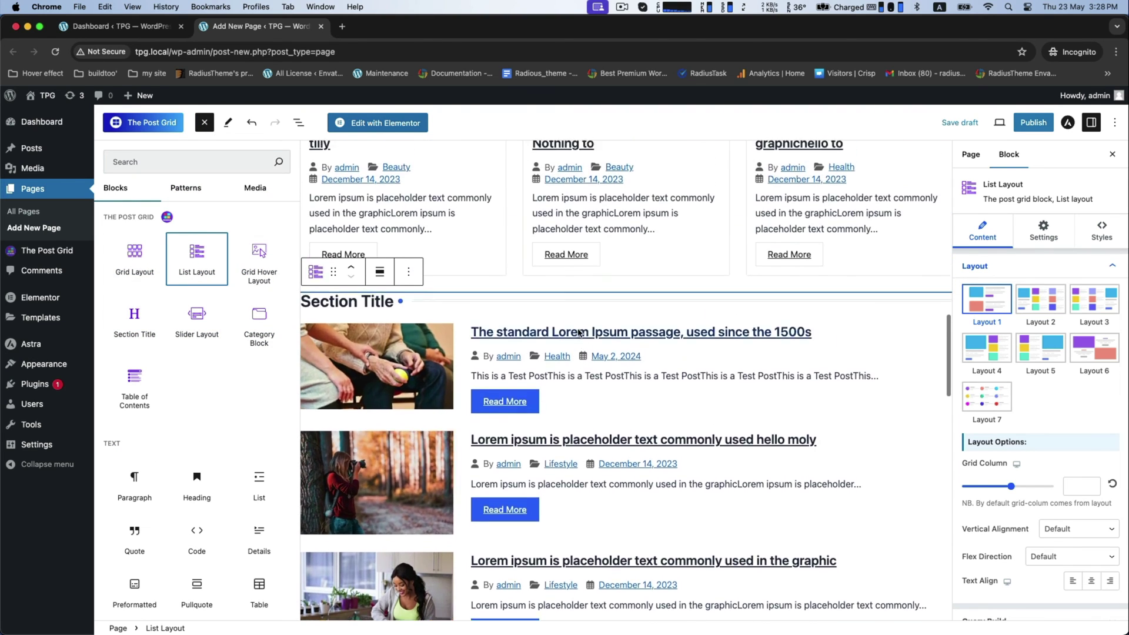
pyautogui.click(313, 451)
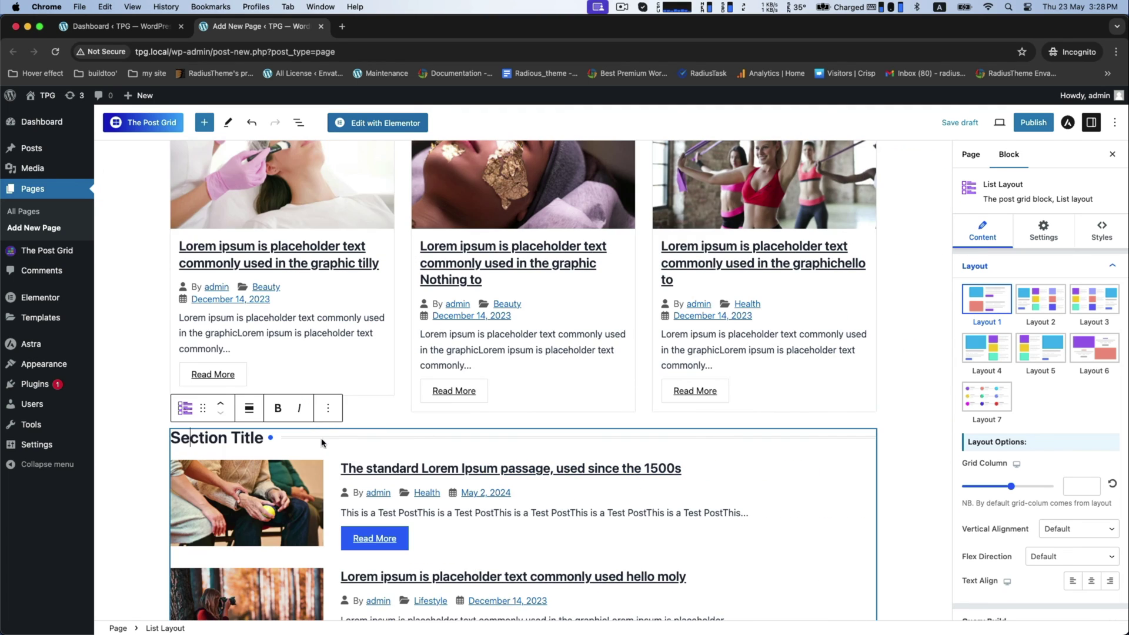
pyautogui.scroll(10, 408, 318)
pyautogui.scroll(5, 407, 317)
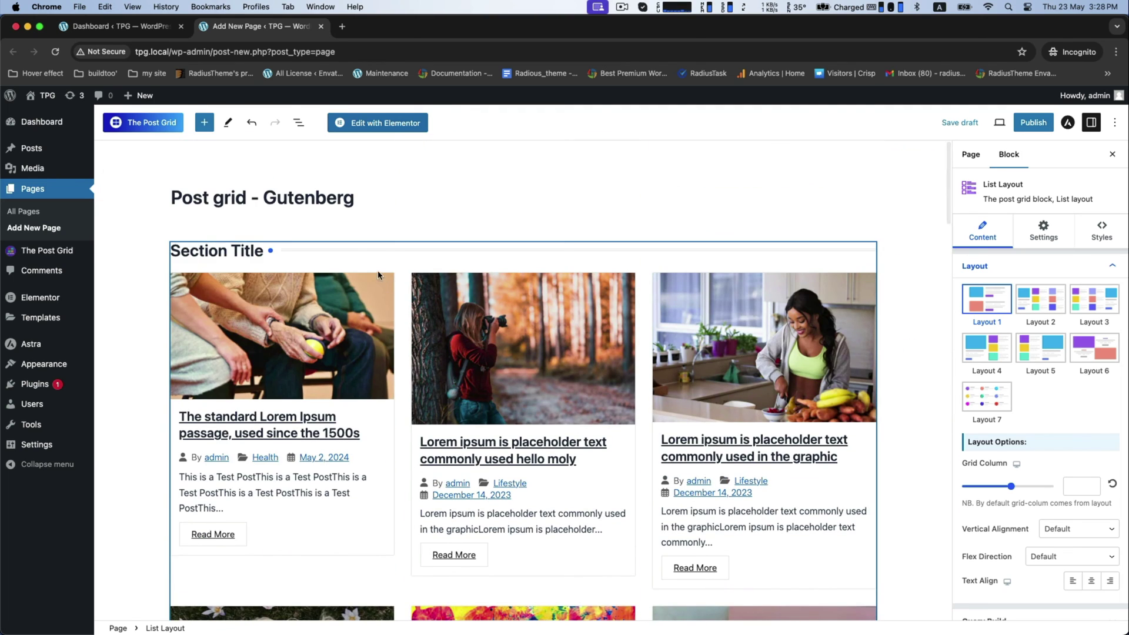
# Select the grid block and try Layouts 2, 3 and 1.
pyautogui.click(336, 264)
pyautogui.click(1053, 318)
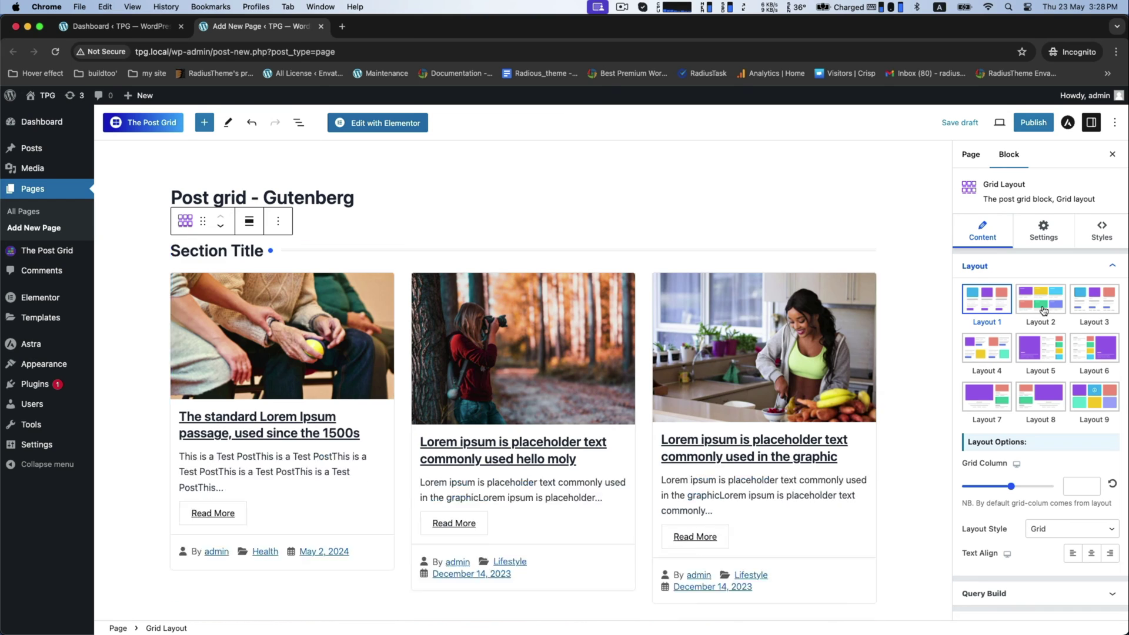
pyautogui.scroll(-1, 766, 381)
pyautogui.scroll(-3, 765, 382)
pyautogui.click(1094, 298)
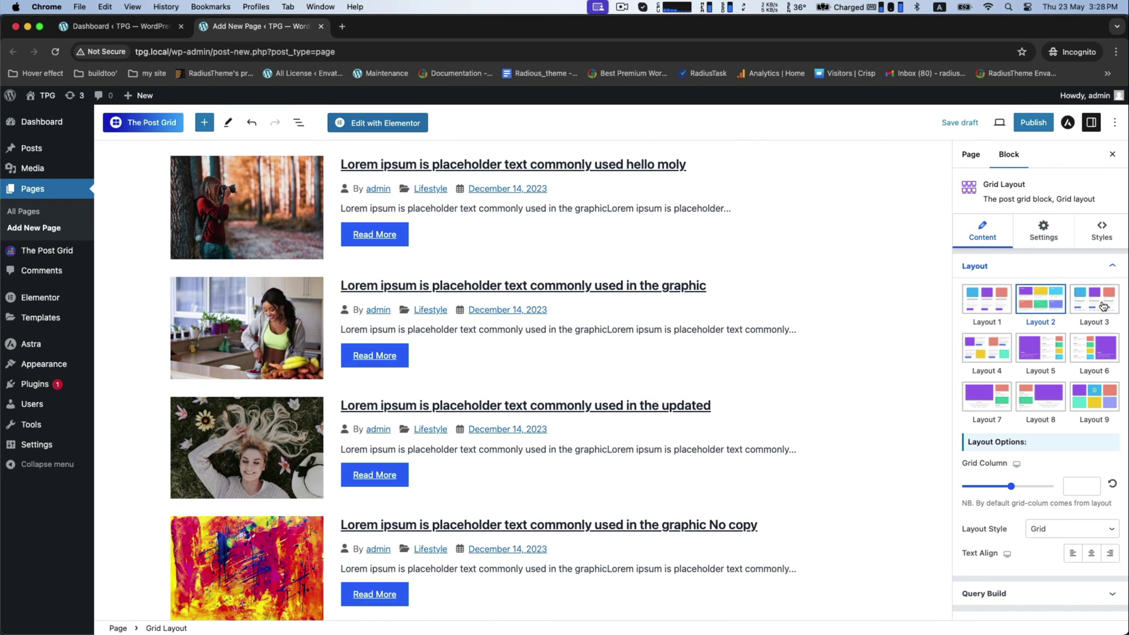
pyautogui.click(992, 297)
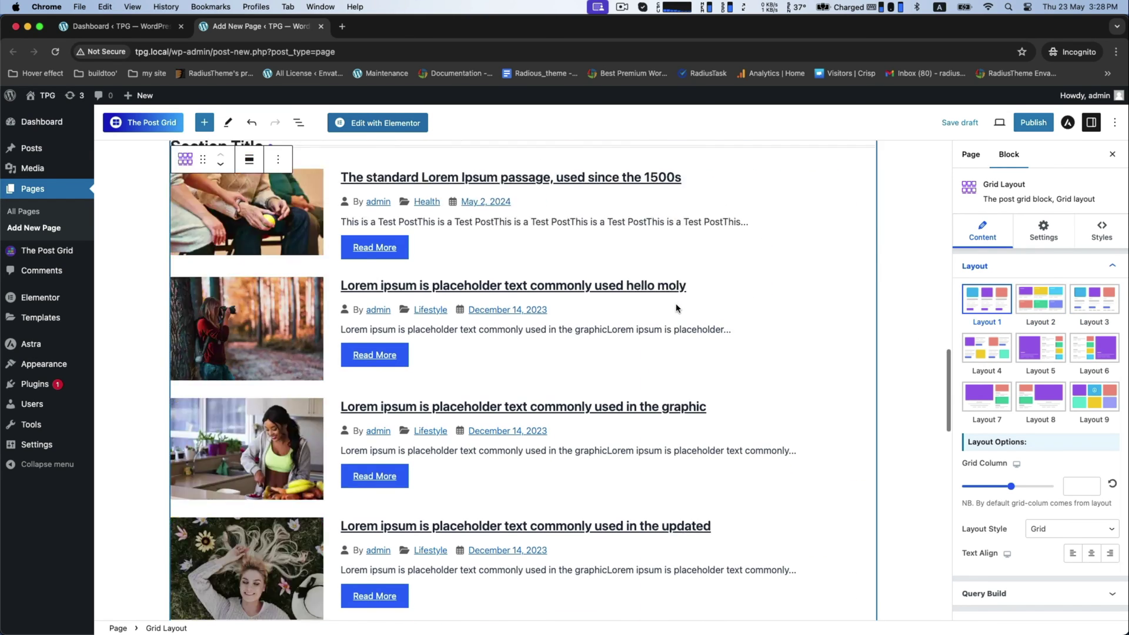
pyautogui.scroll(3, 673, 322)
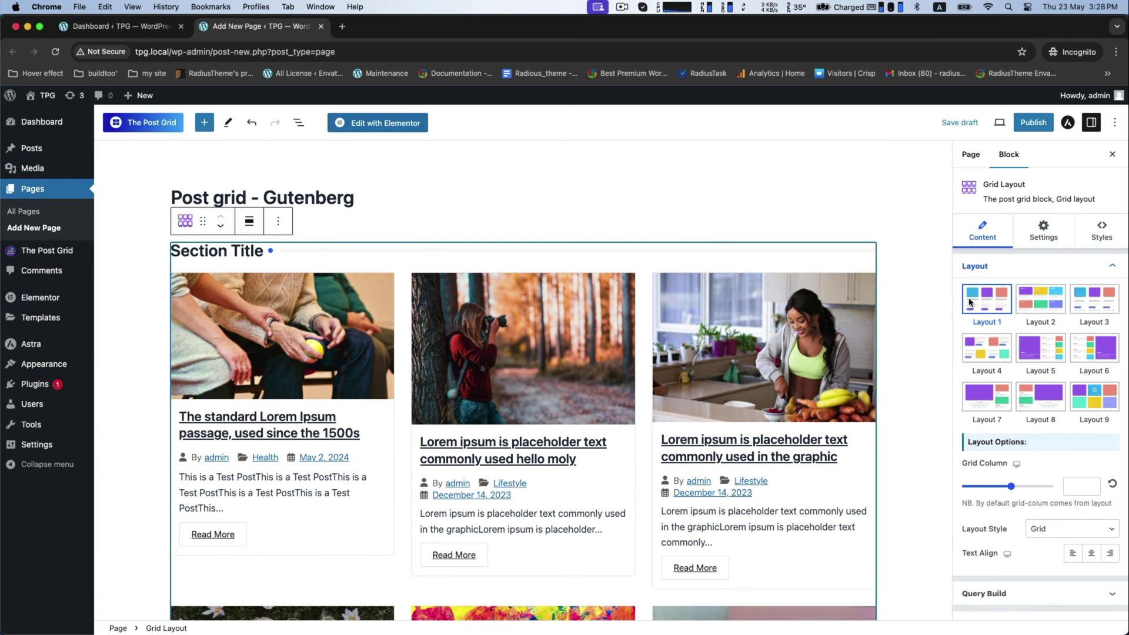
# Preview Layouts 2 through 5 and settle on the Layout 2 card grid.
pyautogui.click(1046, 305)
pyautogui.click(1098, 302)
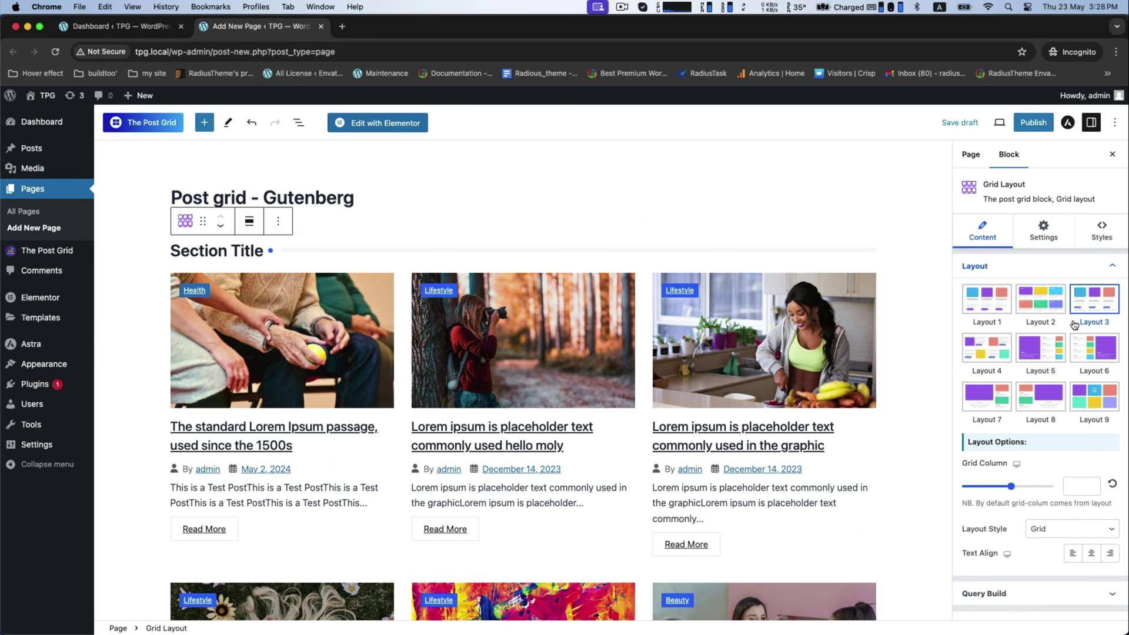
pyautogui.click(988, 353)
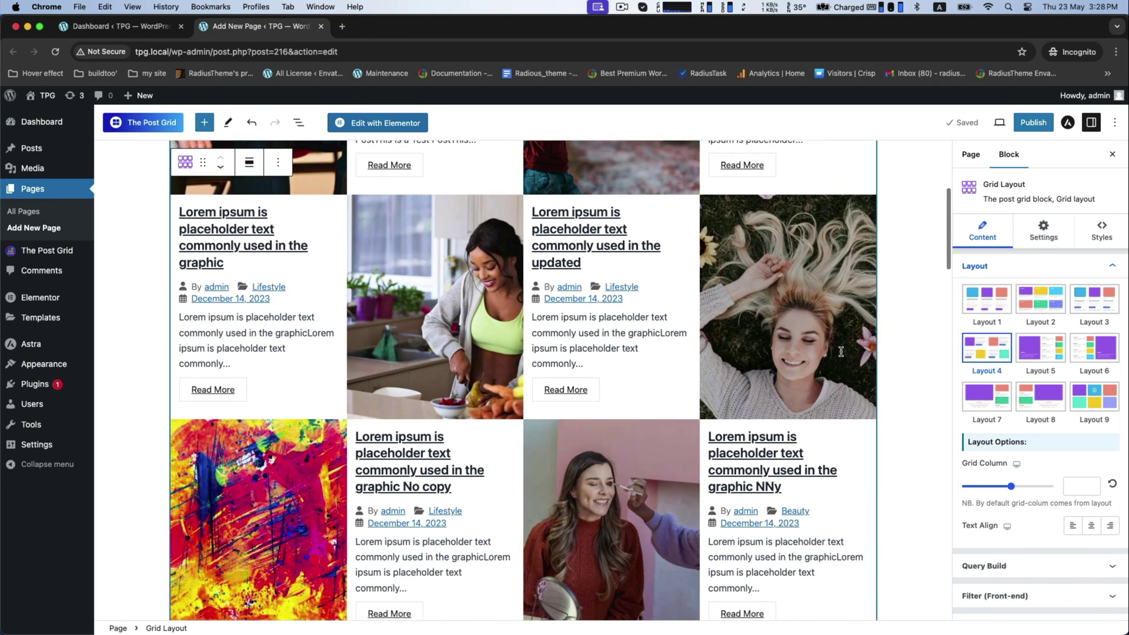
pyautogui.click(1022, 353)
pyautogui.scroll(5, 716, 316)
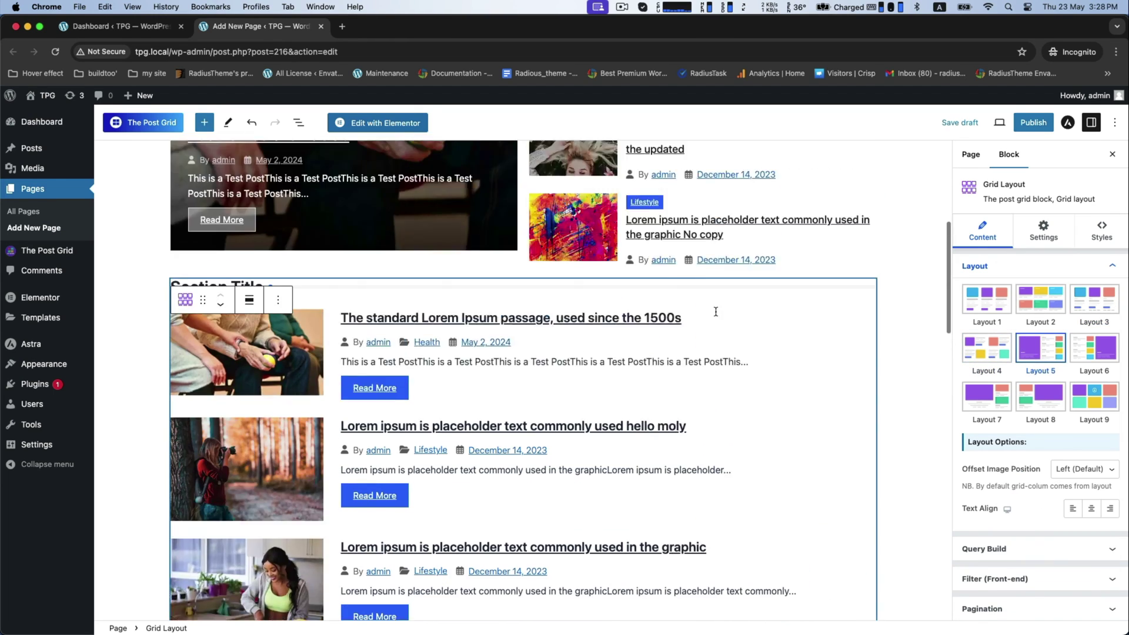
pyautogui.click(1041, 299)
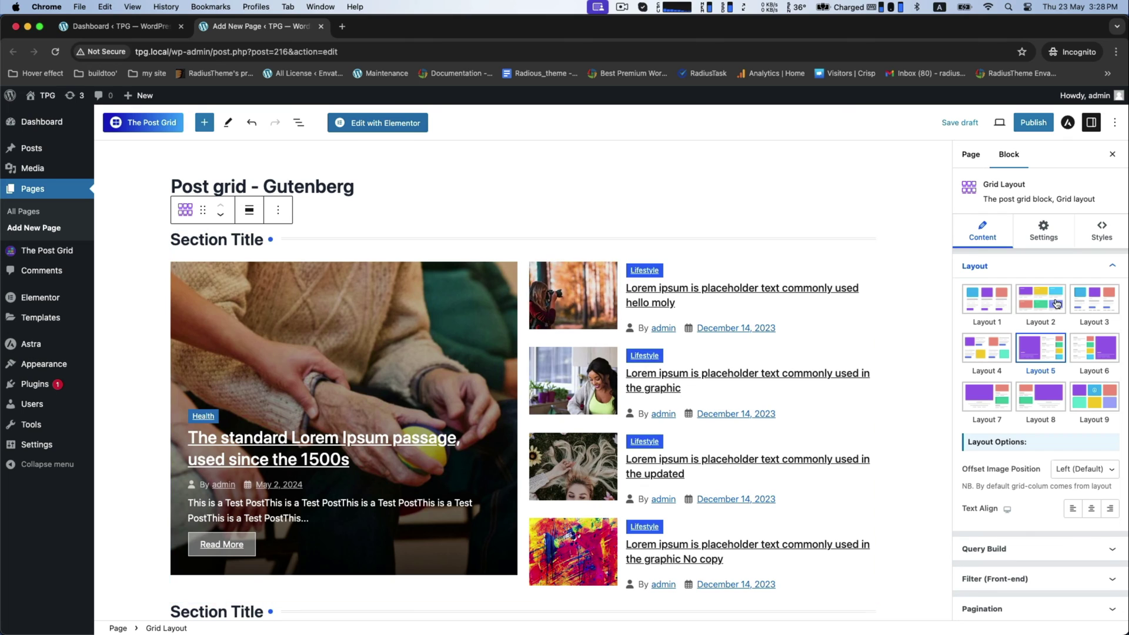
pyautogui.scroll(-4, 1028, 321)
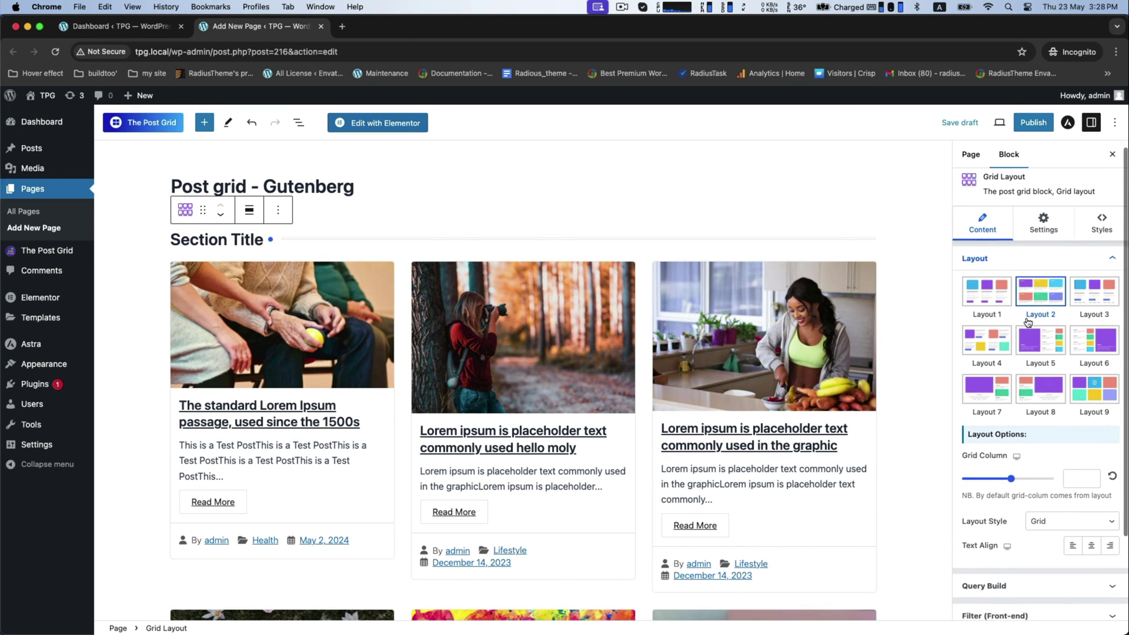
pyautogui.click(1035, 490)
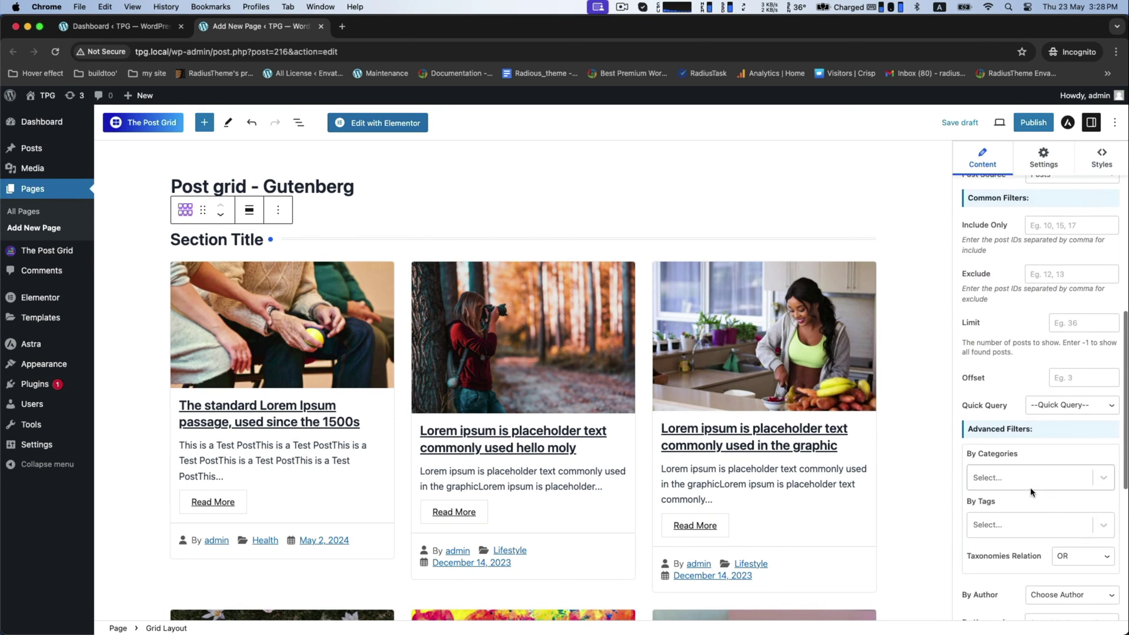
pyautogui.click(1000, 426)
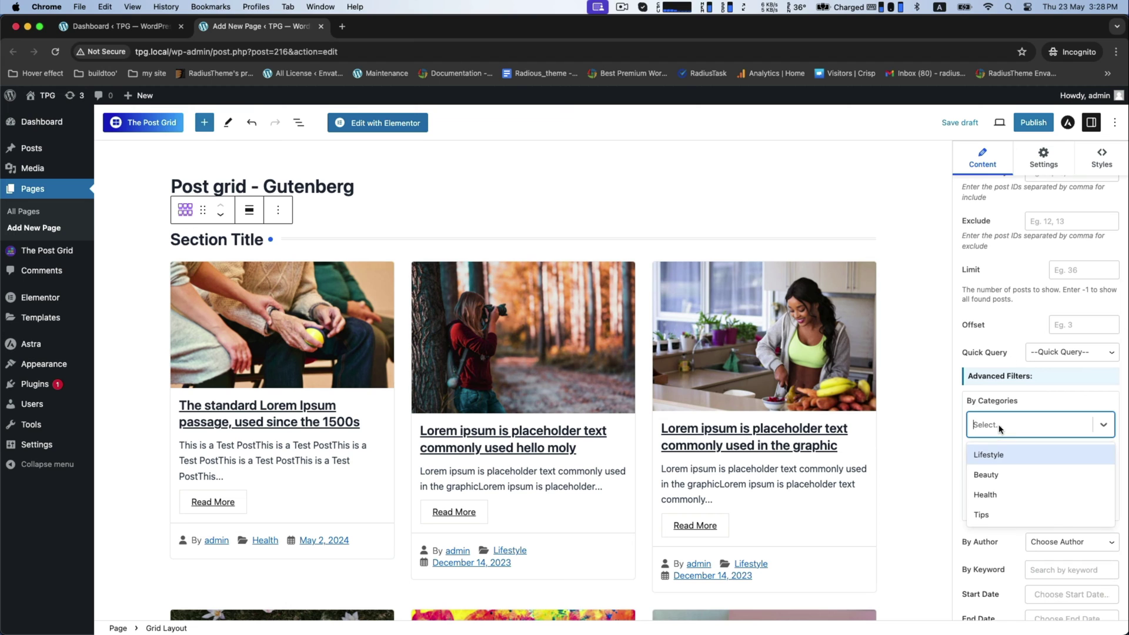
pyautogui.click(981, 476)
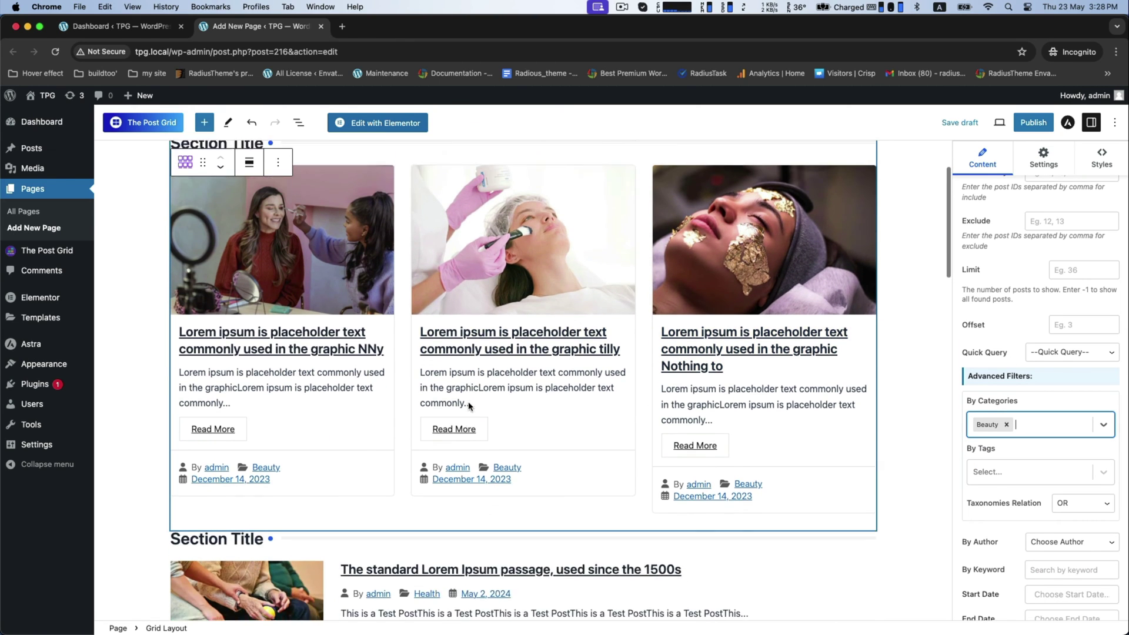
pyautogui.click(1007, 425)
pyautogui.click(1008, 429)
pyautogui.click(1005, 429)
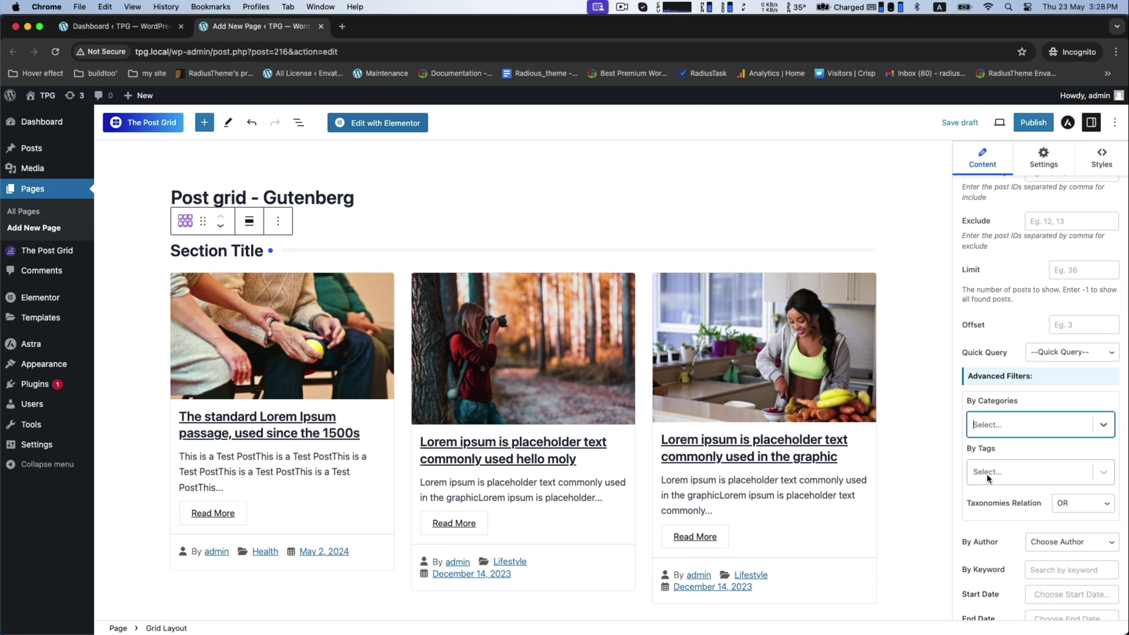
pyautogui.scroll(-4, 1000, 464)
pyautogui.scroll(-1, 1059, 429)
pyautogui.scroll(15, 1029, 414)
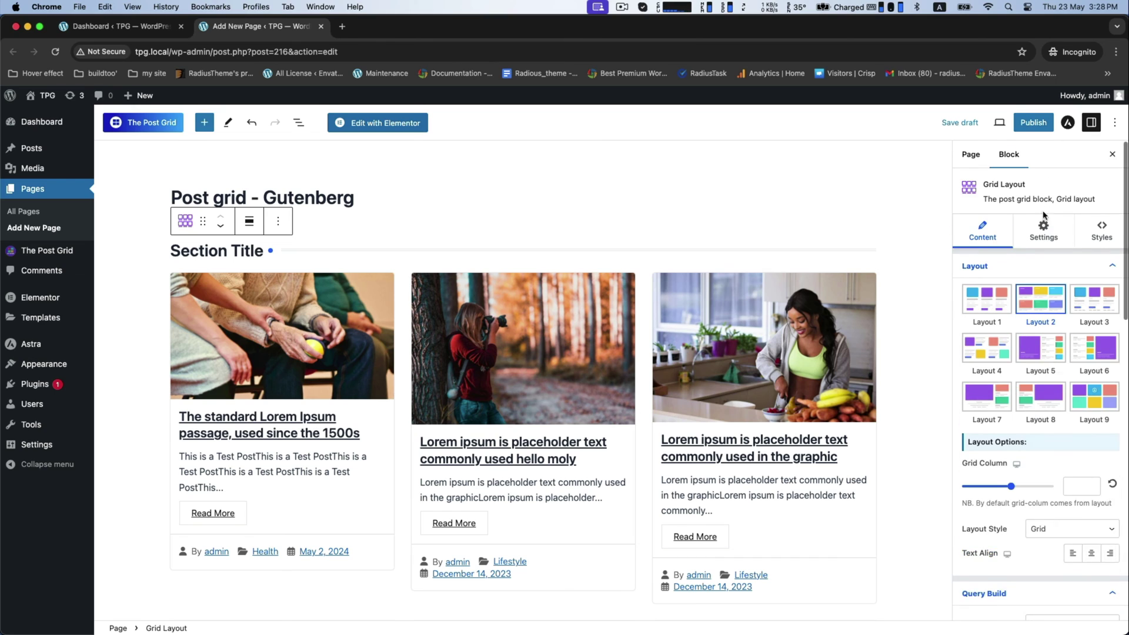
pyautogui.click(1043, 226)
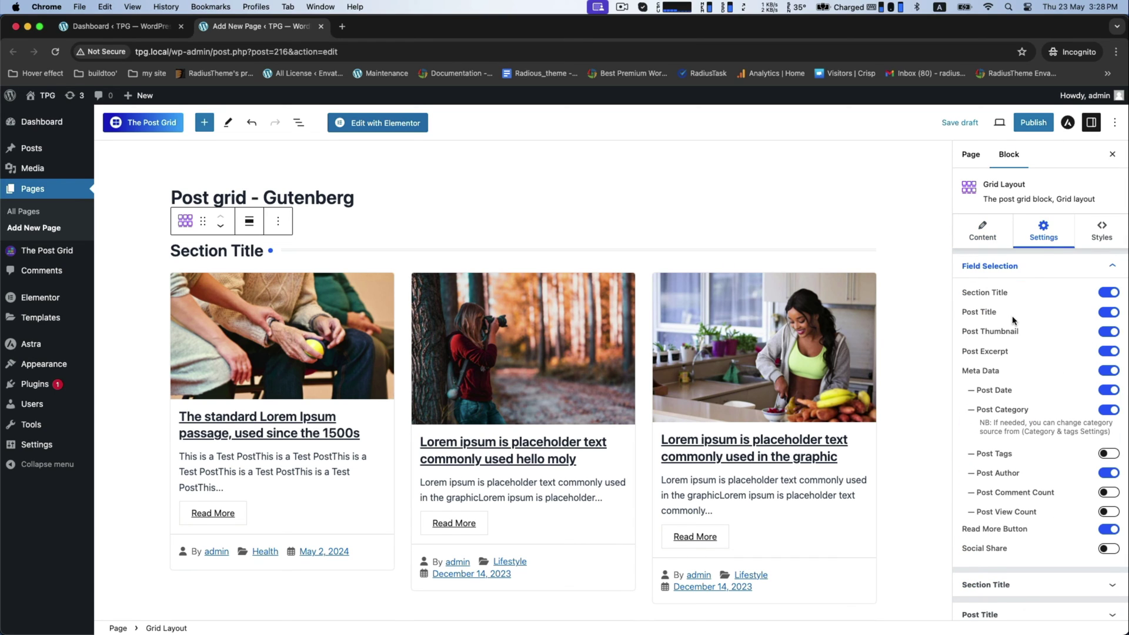
# Toggle Section Title, Post Title, Excerpt and Read More off and back on.
pyautogui.click(1109, 292)
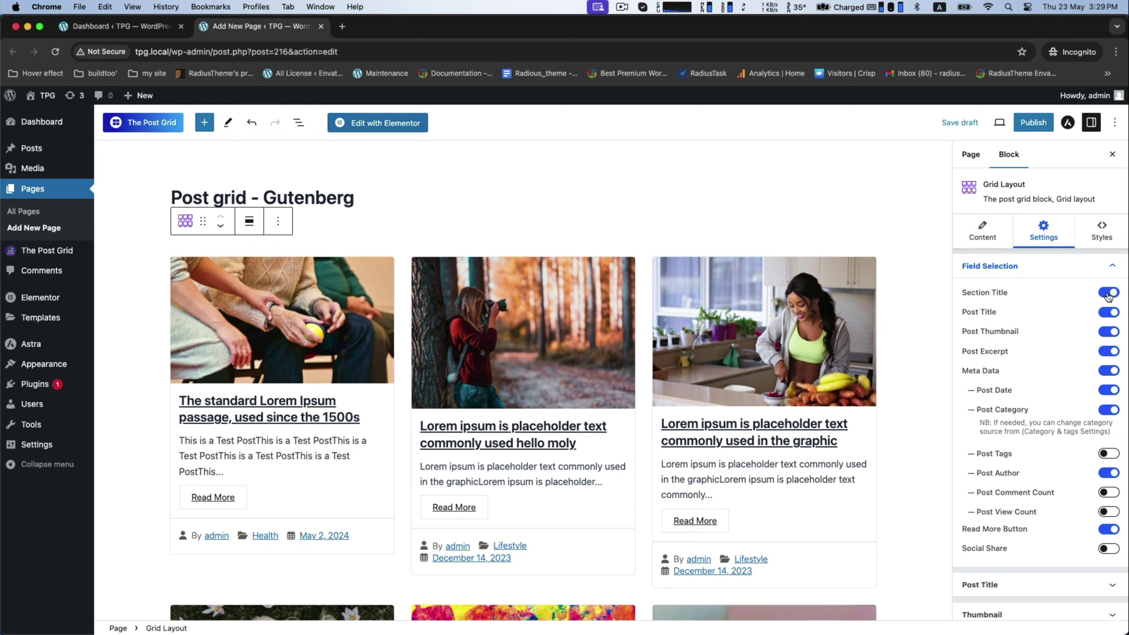
pyautogui.click(1112, 293)
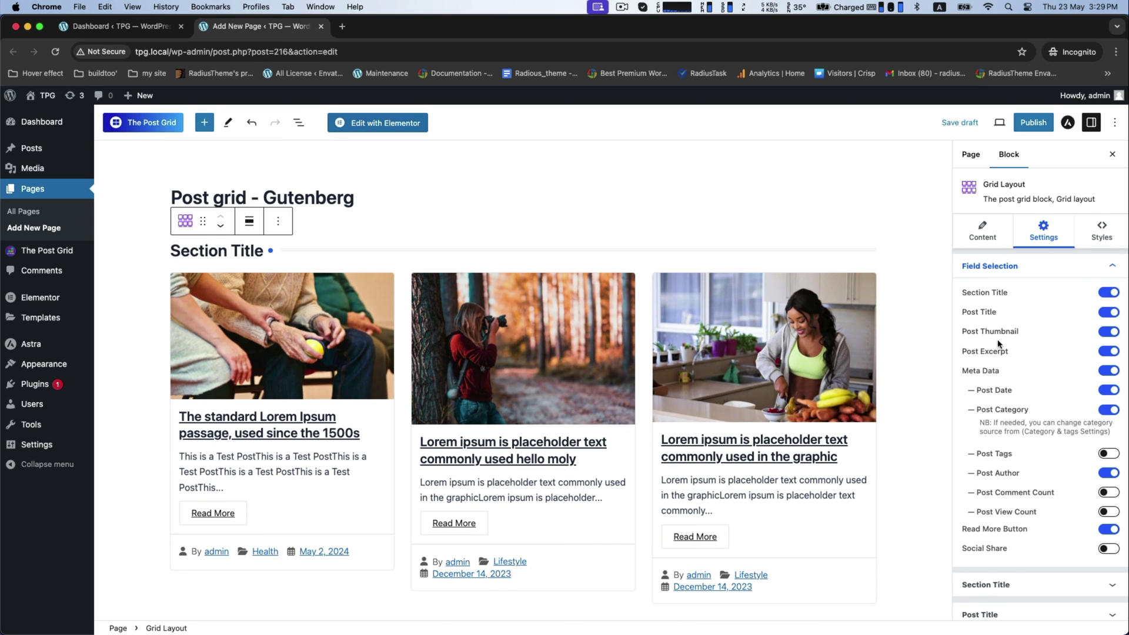
pyautogui.click(1108, 313)
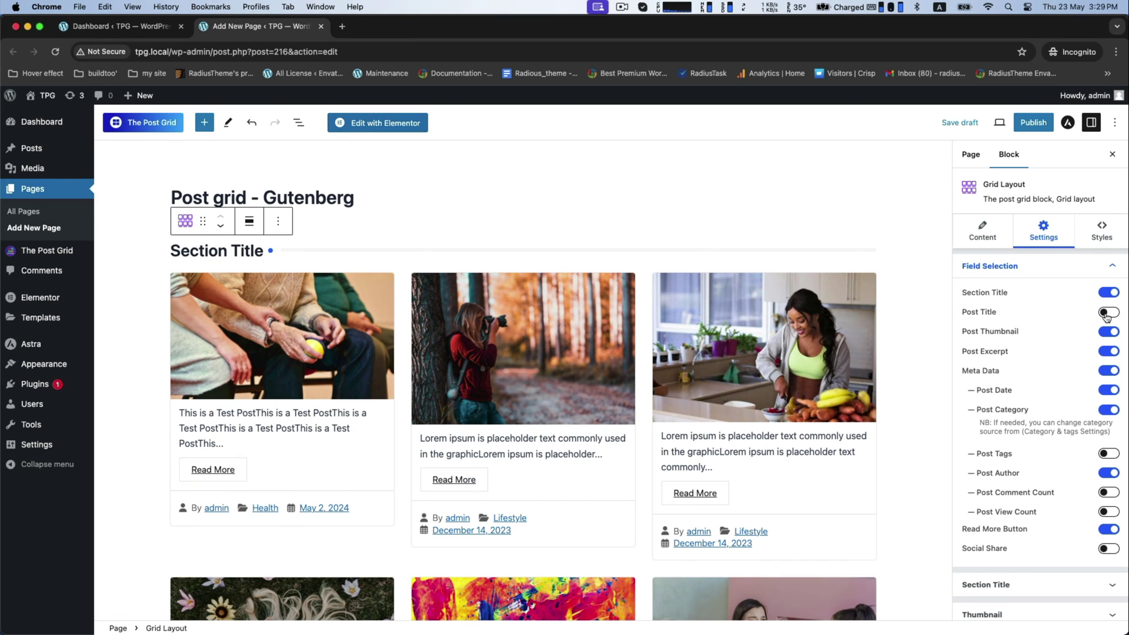
pyautogui.click(1110, 313)
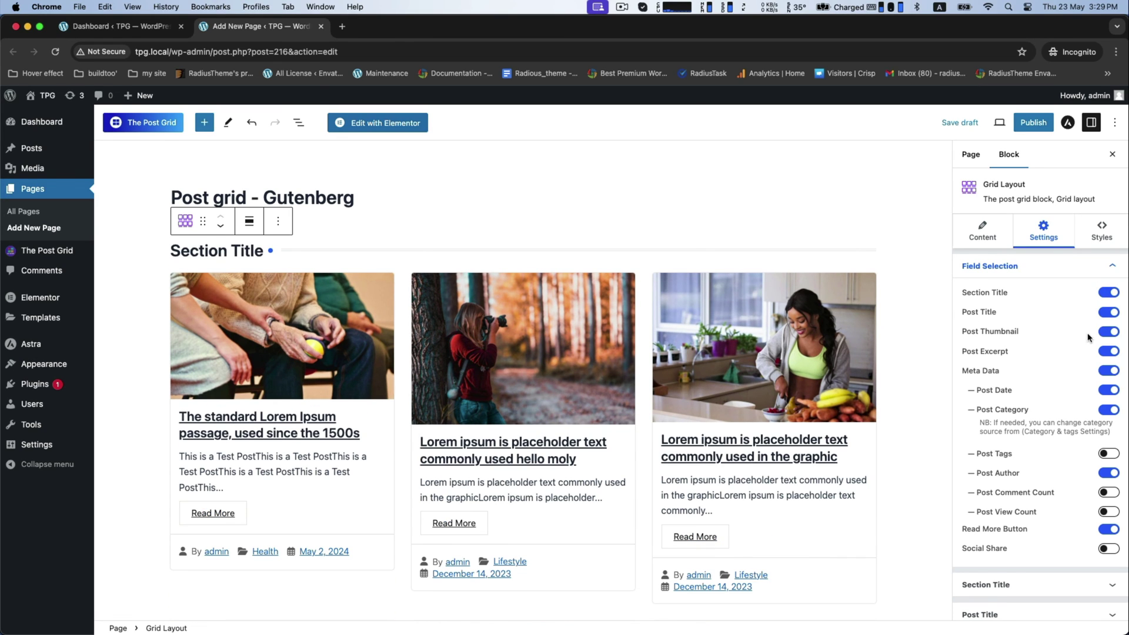
pyautogui.click(1109, 351)
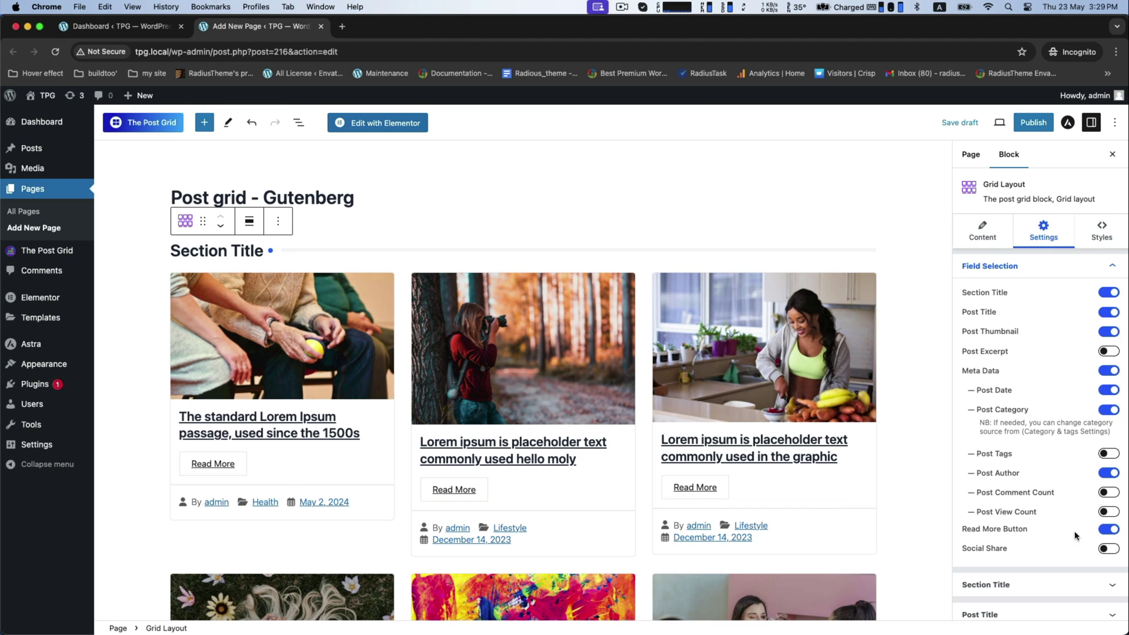
pyautogui.click(1105, 531)
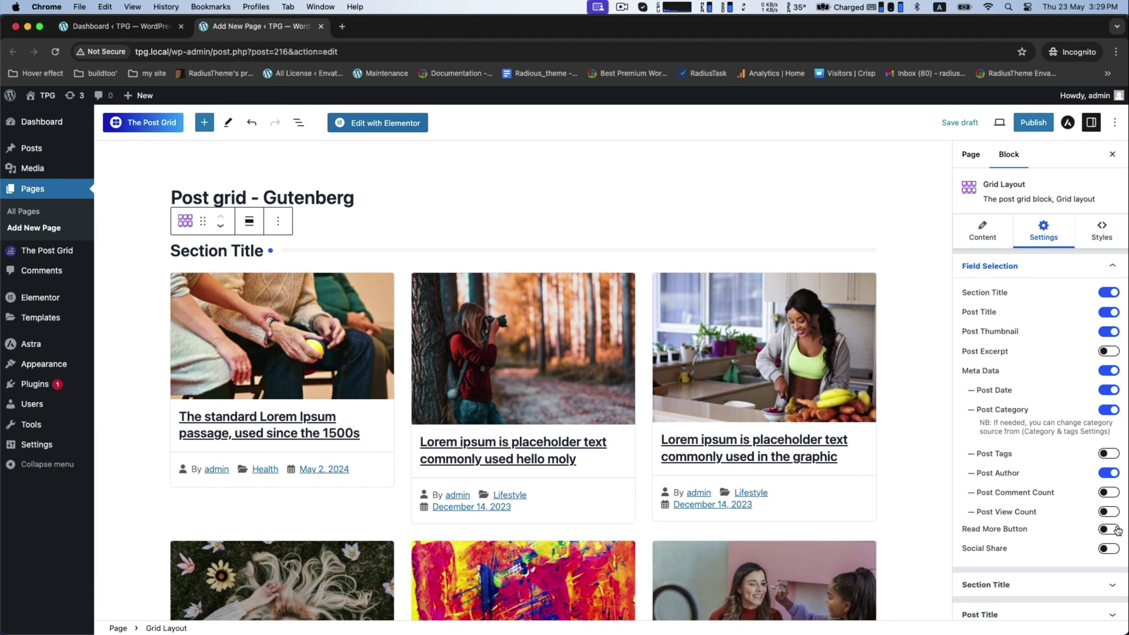
pyautogui.click(1117, 530)
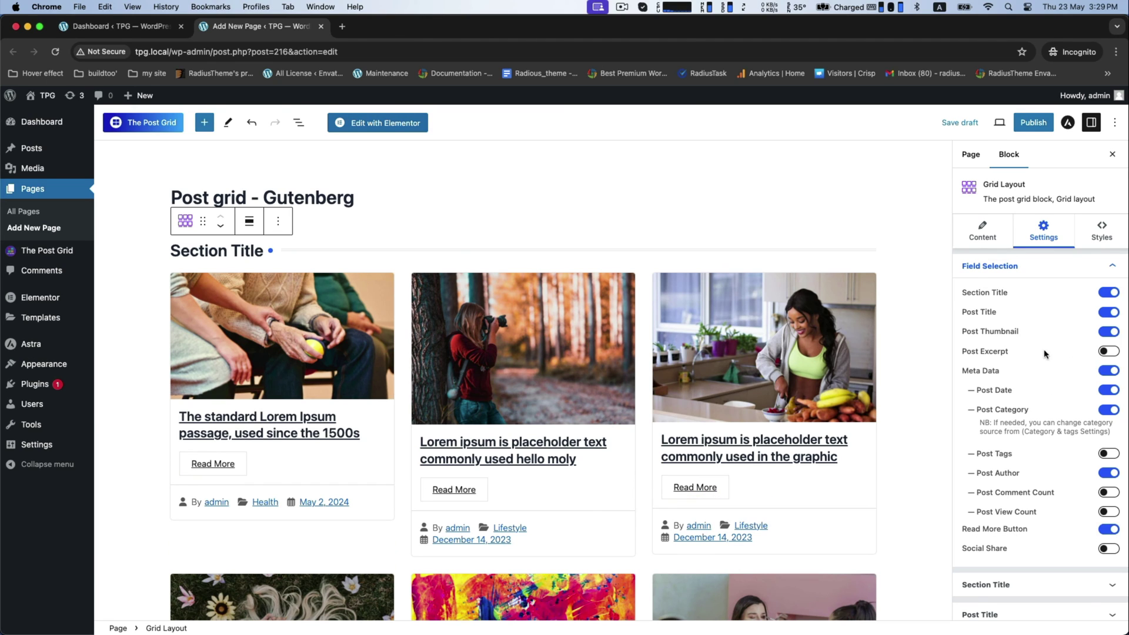
pyautogui.click(1111, 352)
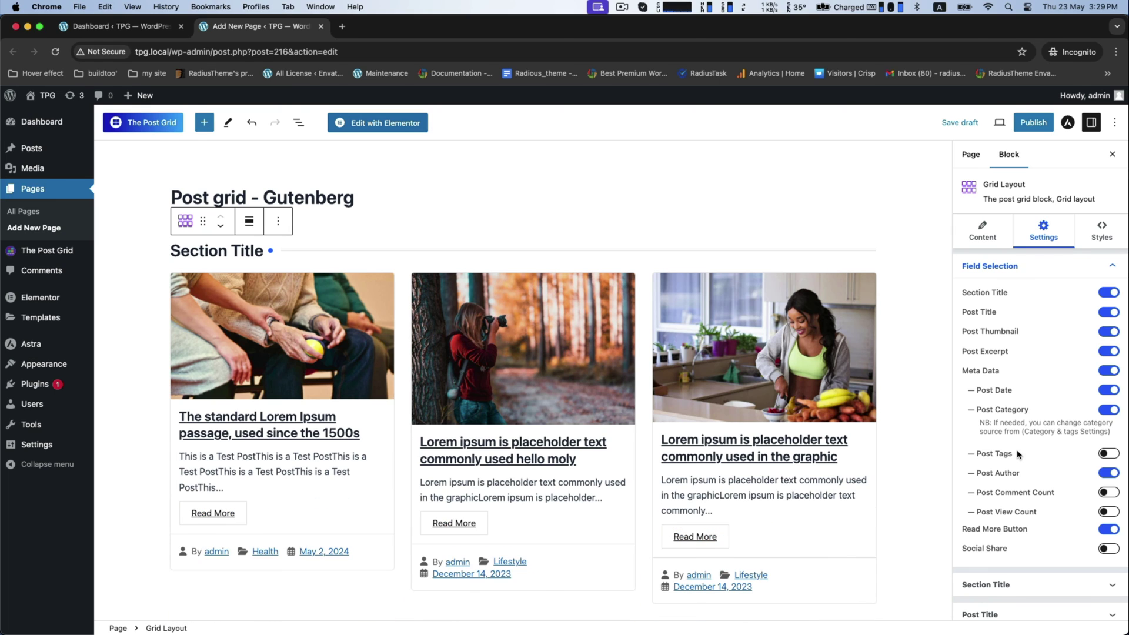
# Turn off Post Date, Post Category and Post Author on the cards.
pyautogui.click(1105, 391)
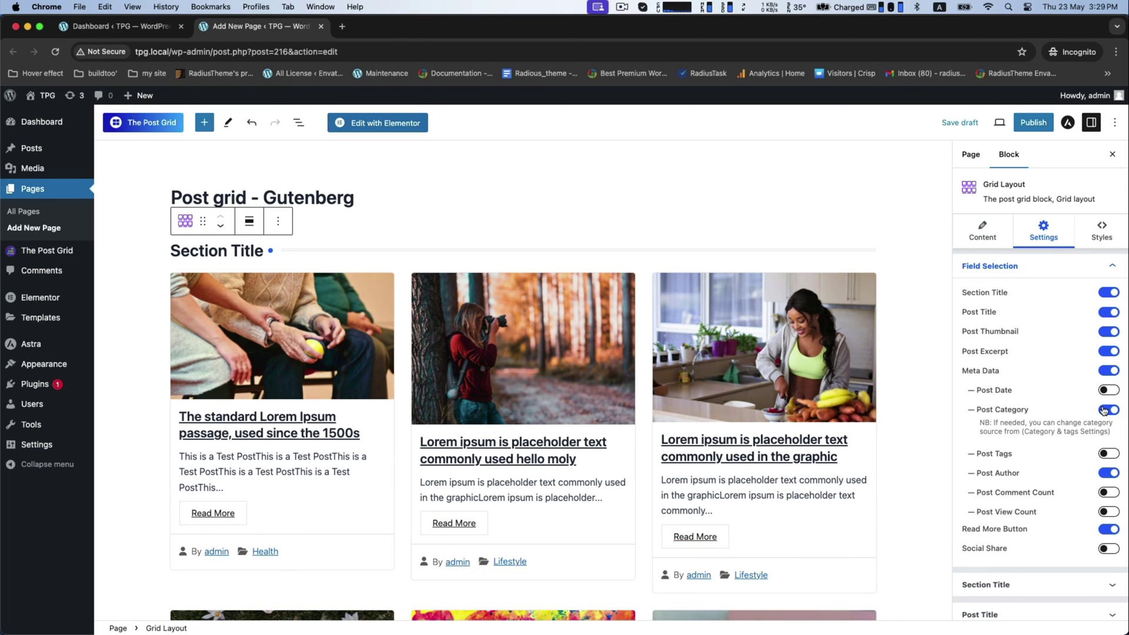
pyautogui.click(1105, 410)
pyautogui.click(1104, 451)
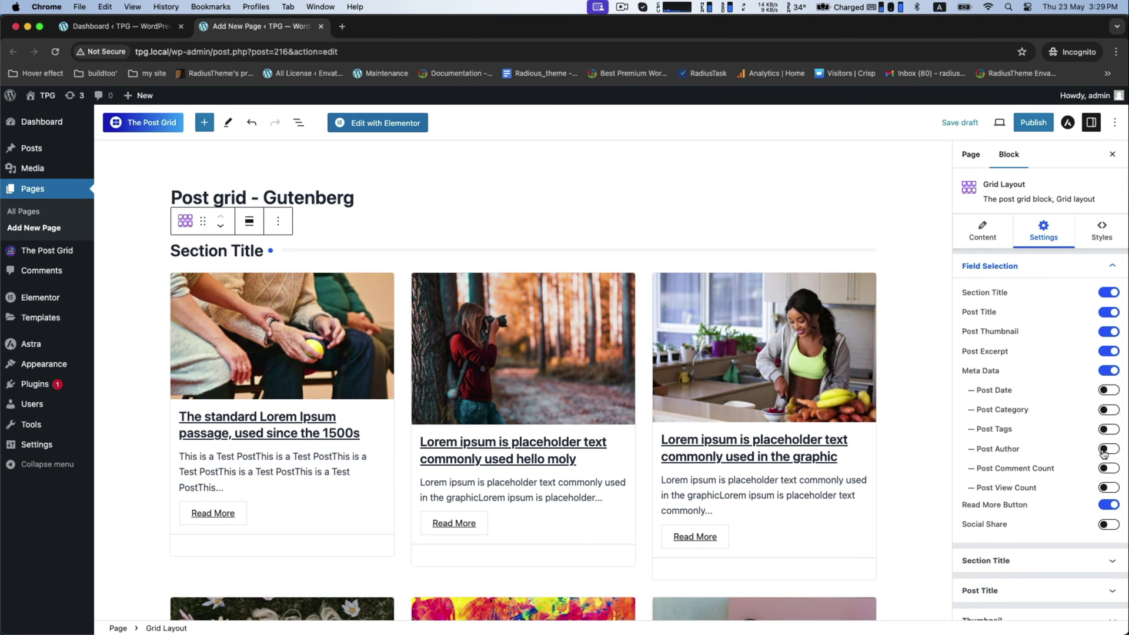
pyautogui.scroll(-3, 1050, 455)
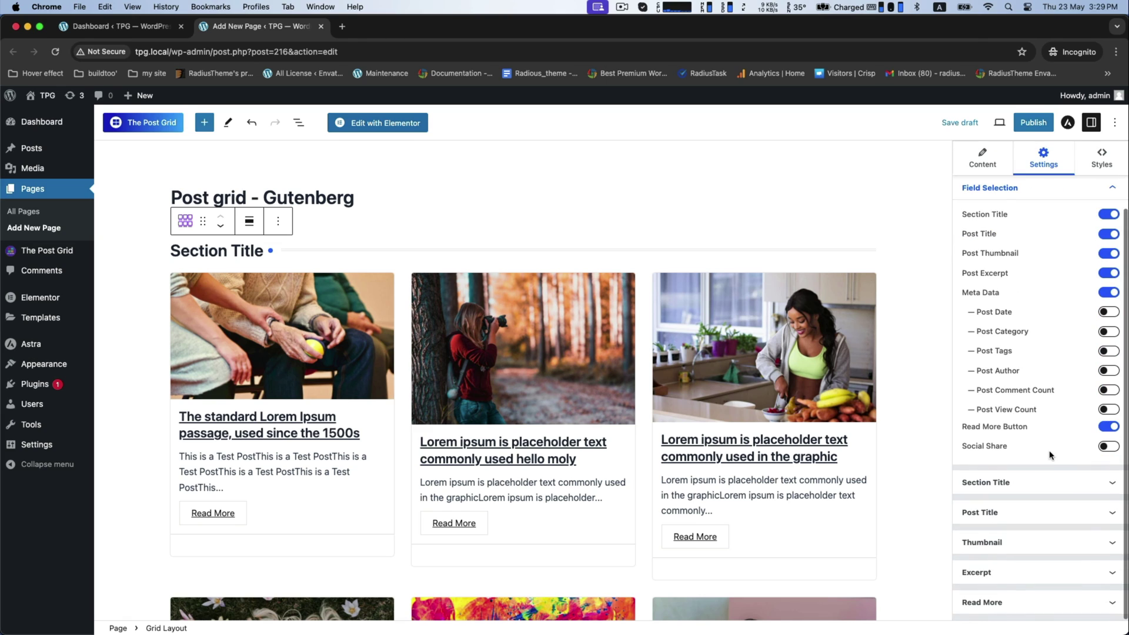
# Expand the Section Title and Post Title settings, then move to the block's Styles tab.
pyautogui.click(1046, 483)
pyautogui.scroll(-3, 1041, 481)
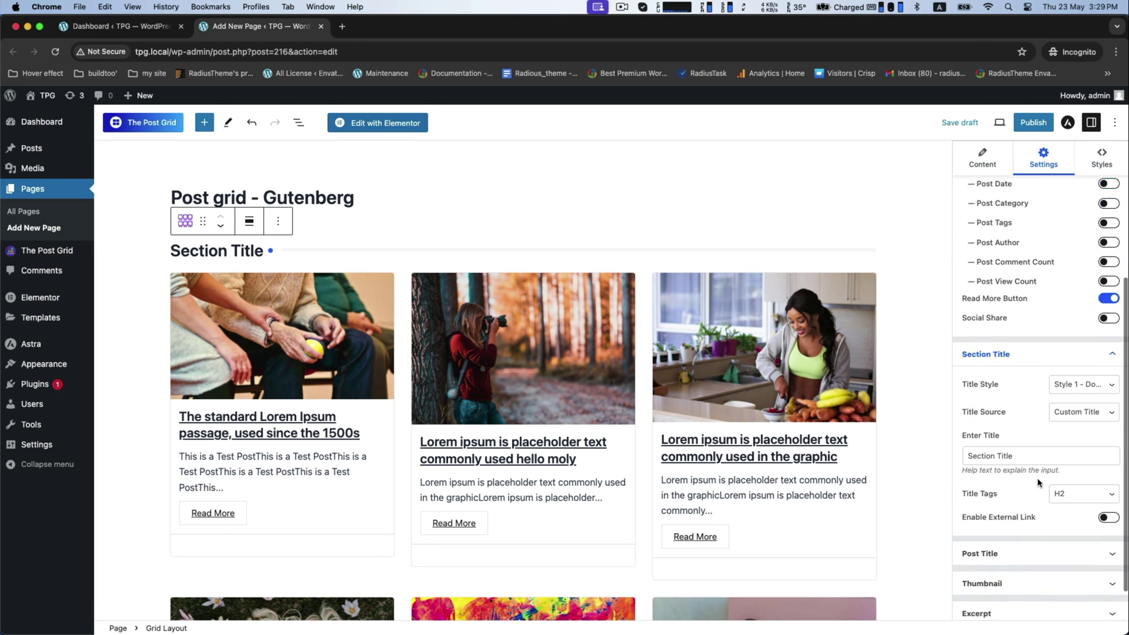
pyautogui.click(981, 516)
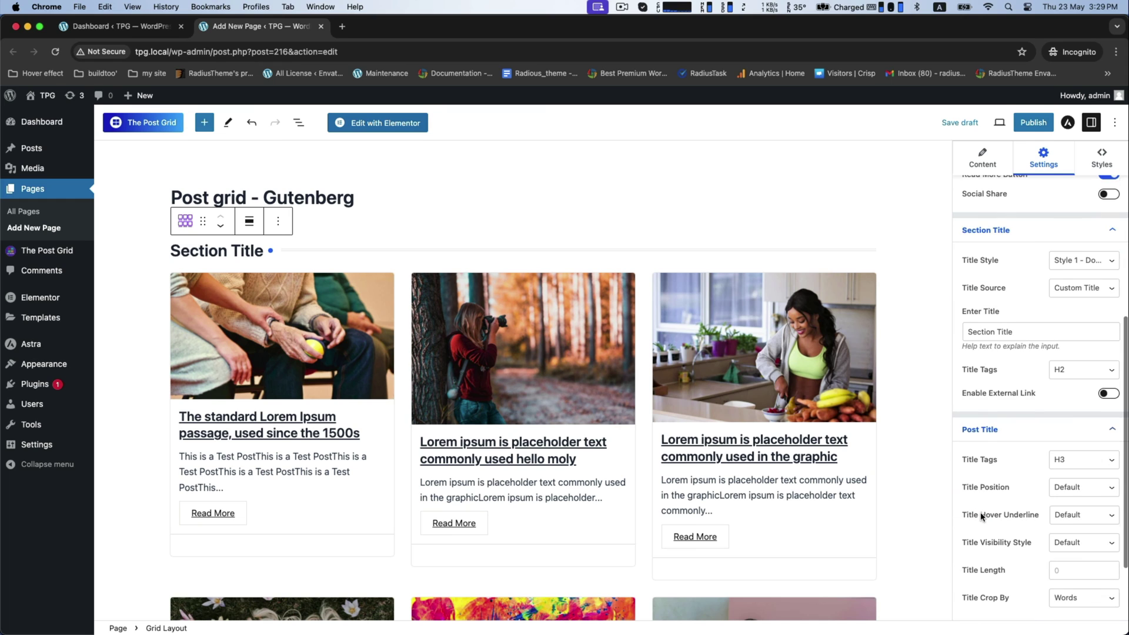
pyautogui.scroll(-5, 1041, 488)
pyautogui.scroll(10, 1042, 487)
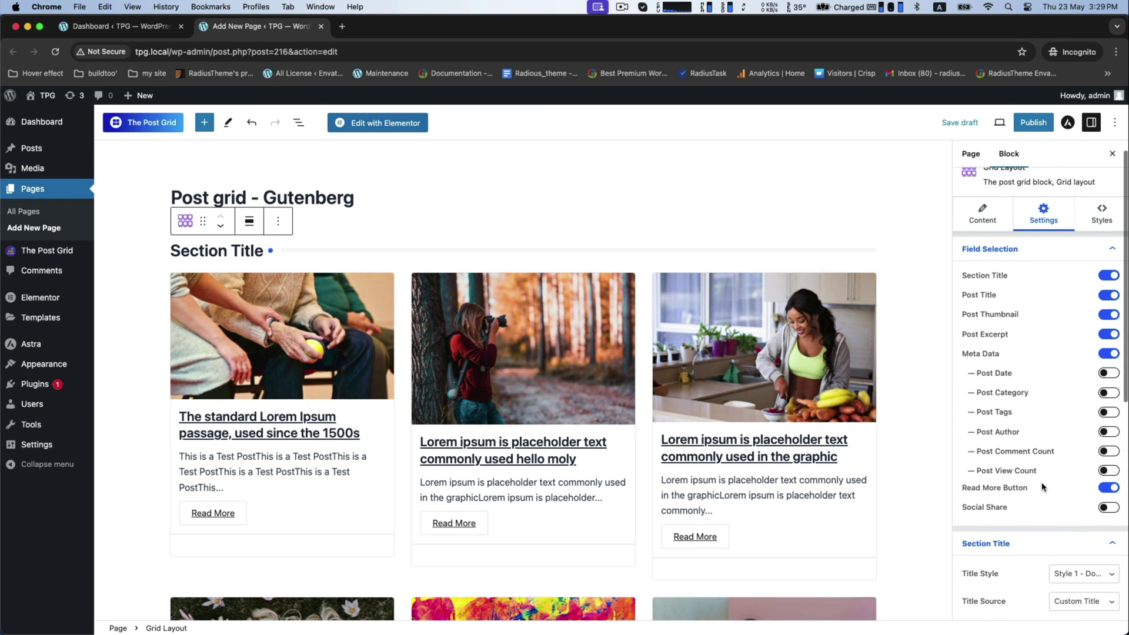
pyautogui.click(1094, 232)
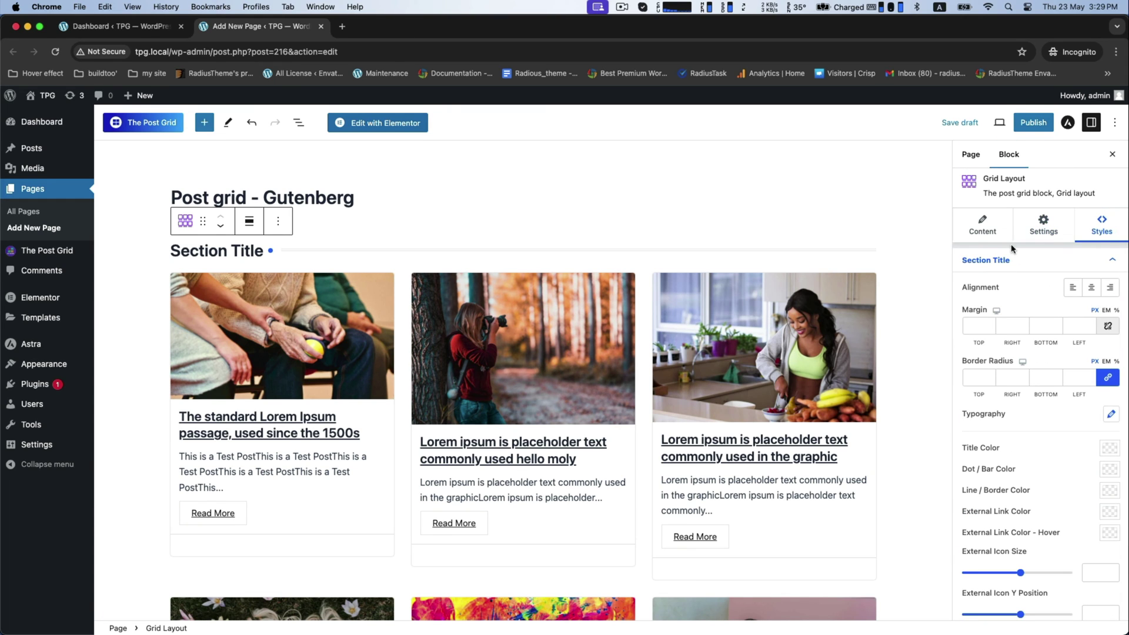
# Set the Section Title colour to dark brown #483030.
pyautogui.scroll(-4, 991, 288)
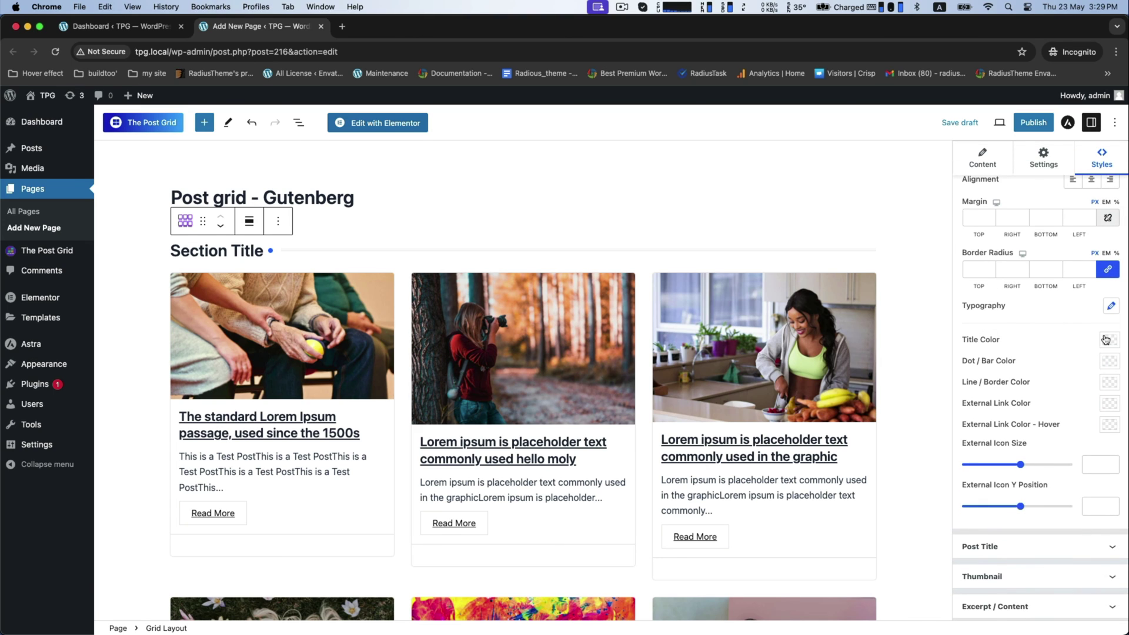
pyautogui.click(1110, 339)
pyautogui.click(1060, 368)
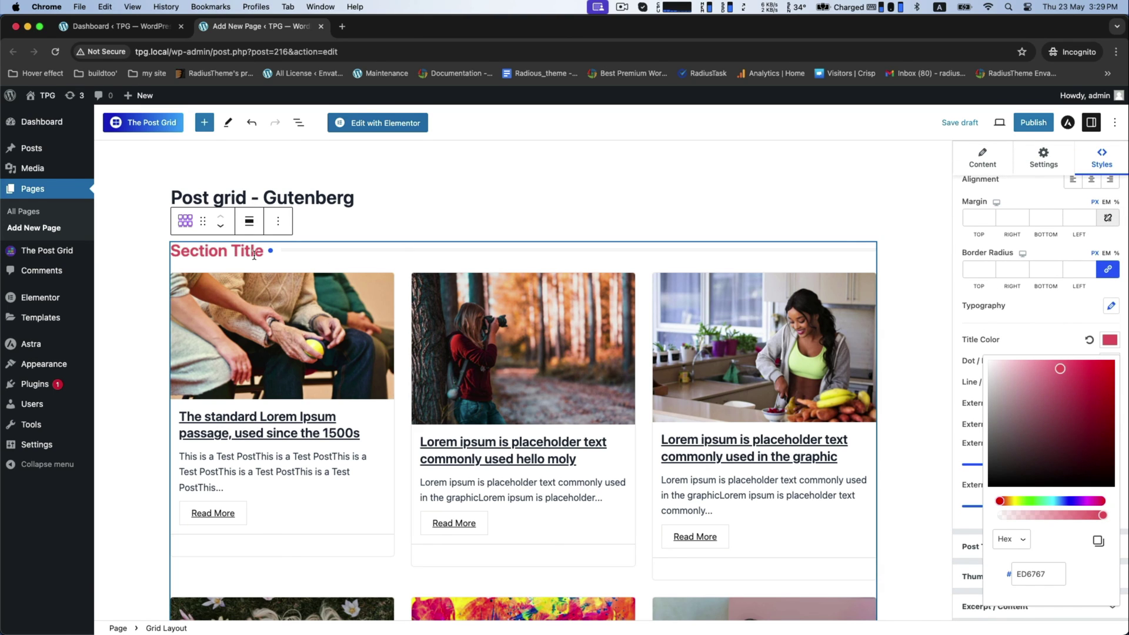
pyautogui.click(1031, 452)
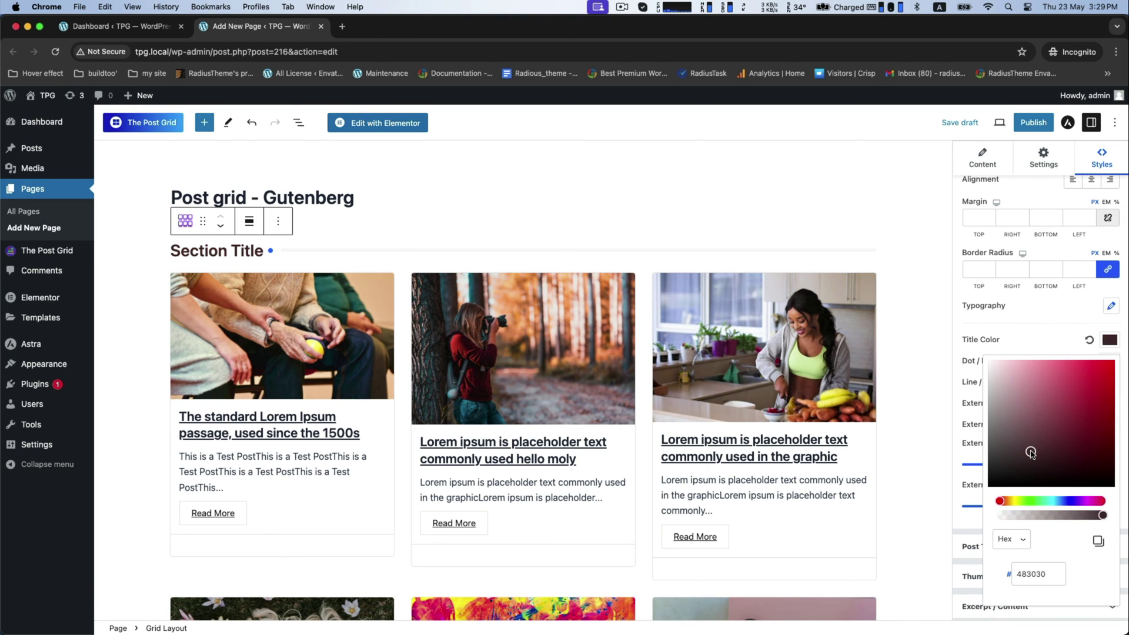
pyautogui.click(1022, 315)
pyautogui.scroll(3, 1026, 262)
pyautogui.click(1013, 268)
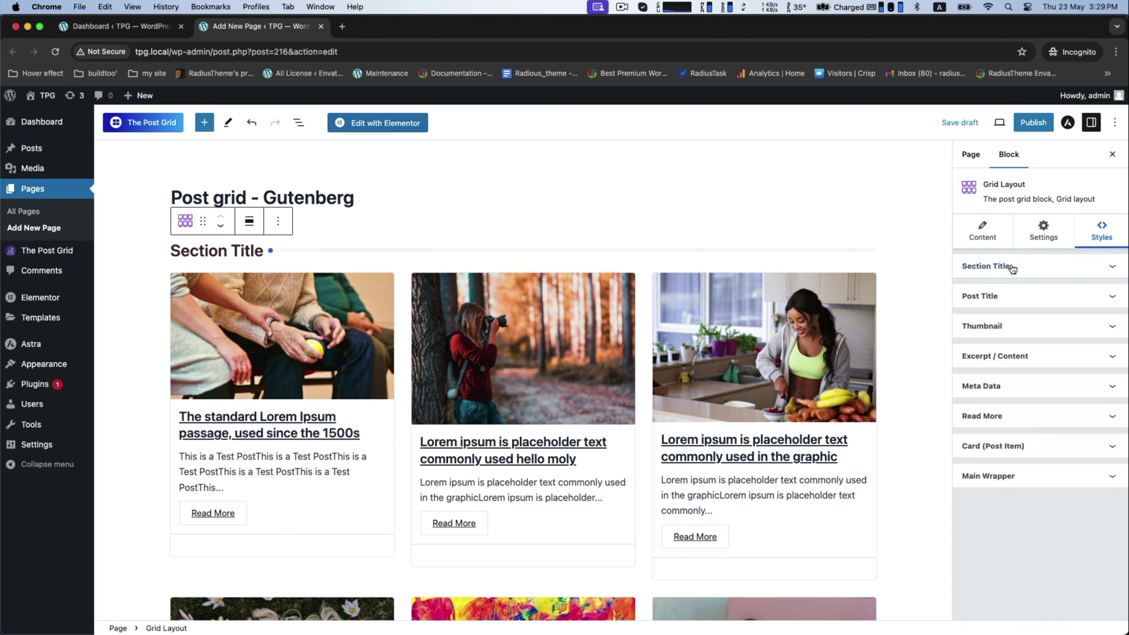
# Set the Post Title colour to blue #3319BD after trying red shades.
pyautogui.click(993, 298)
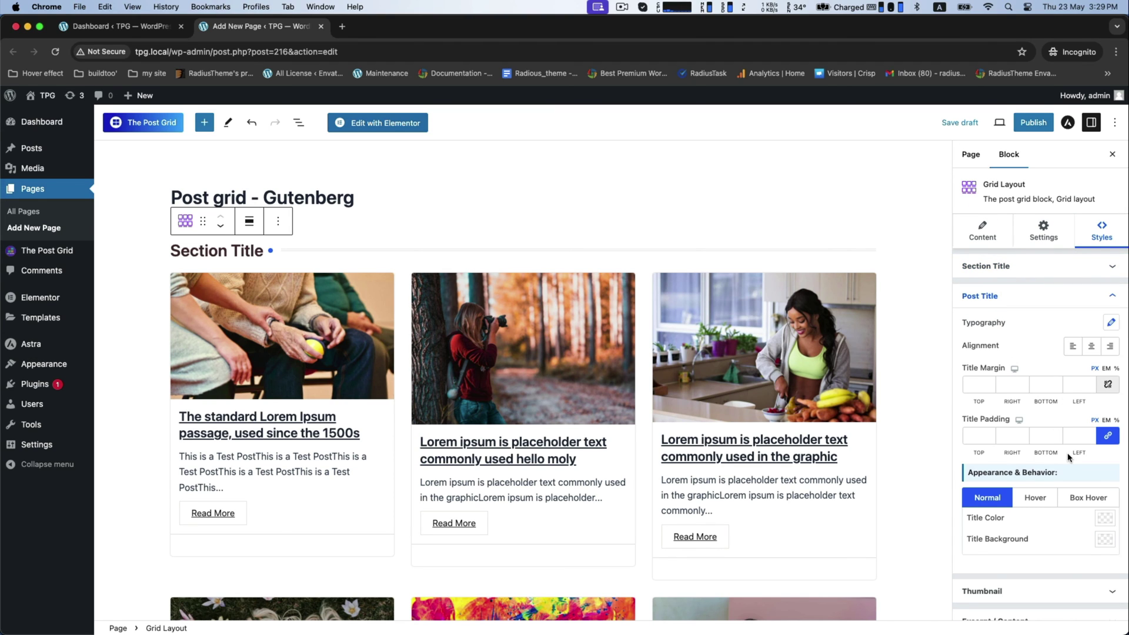
pyautogui.click(1105, 520)
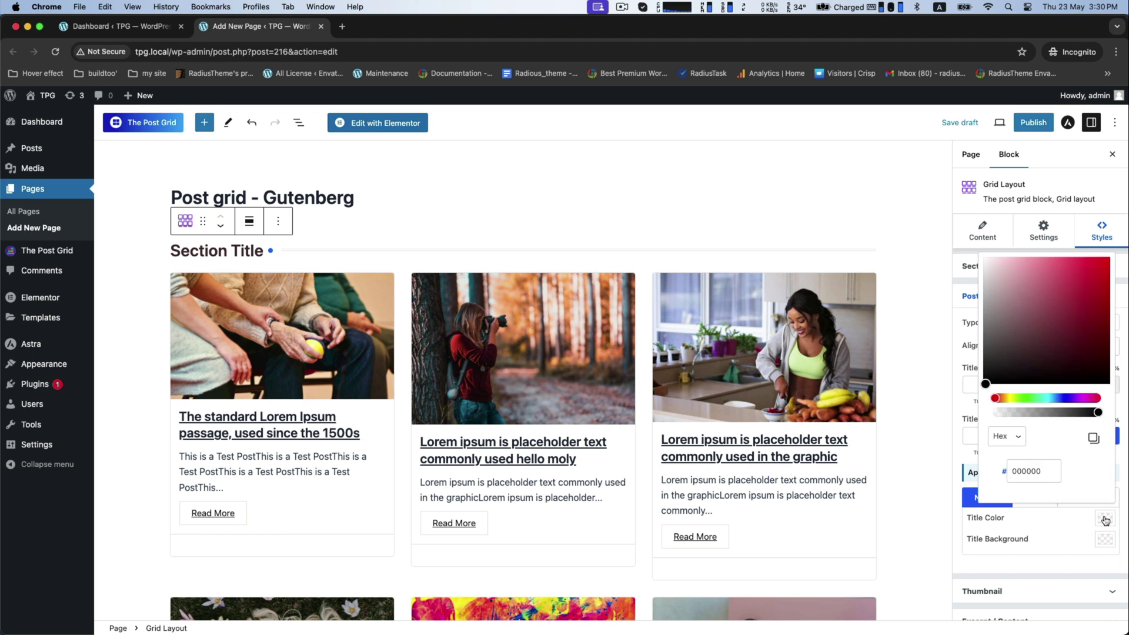
pyautogui.click(1063, 310)
pyautogui.click(1074, 300)
pyautogui.moveTo(1072, 301); pyautogui.dragTo(1093, 293)
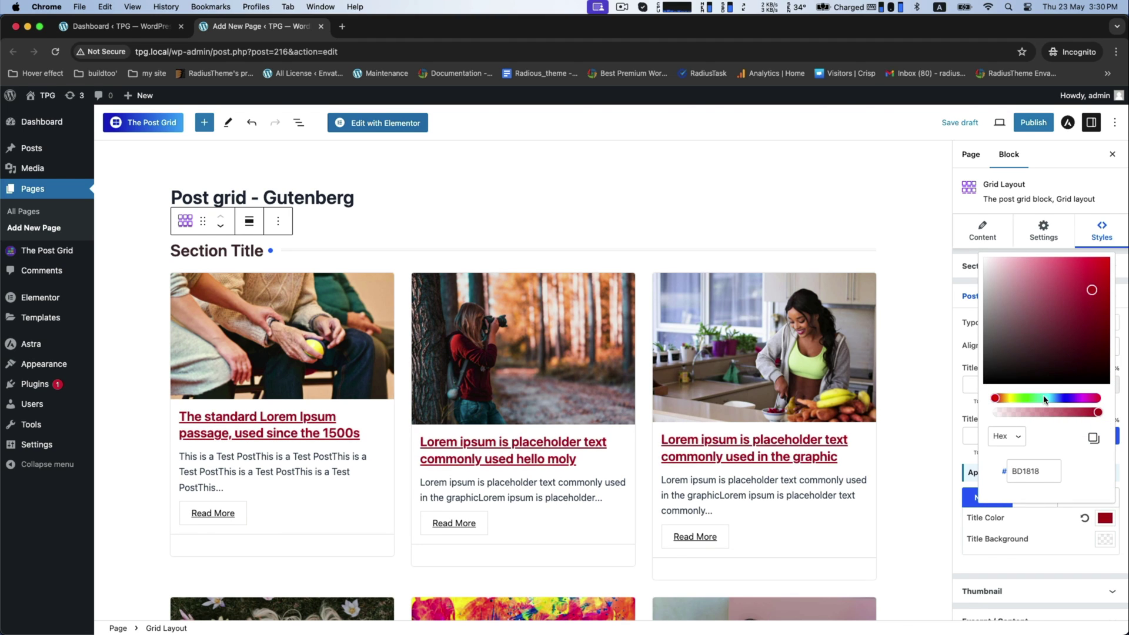
pyautogui.click(1067, 399)
pyautogui.click(959, 269)
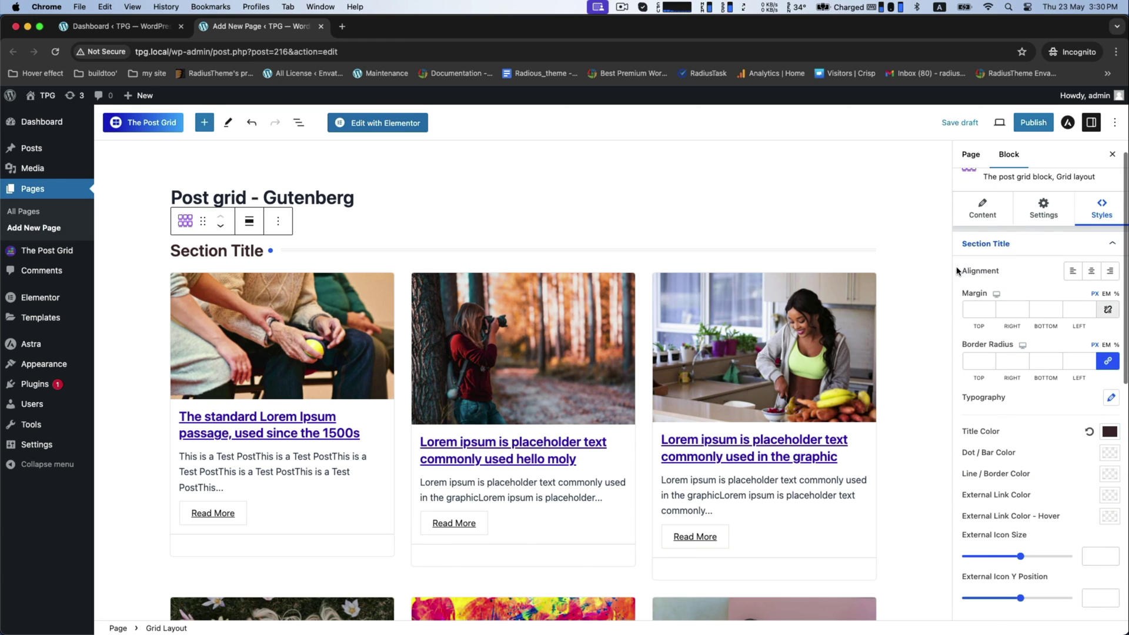
pyautogui.click(973, 249)
pyautogui.scroll(-1, 1020, 509)
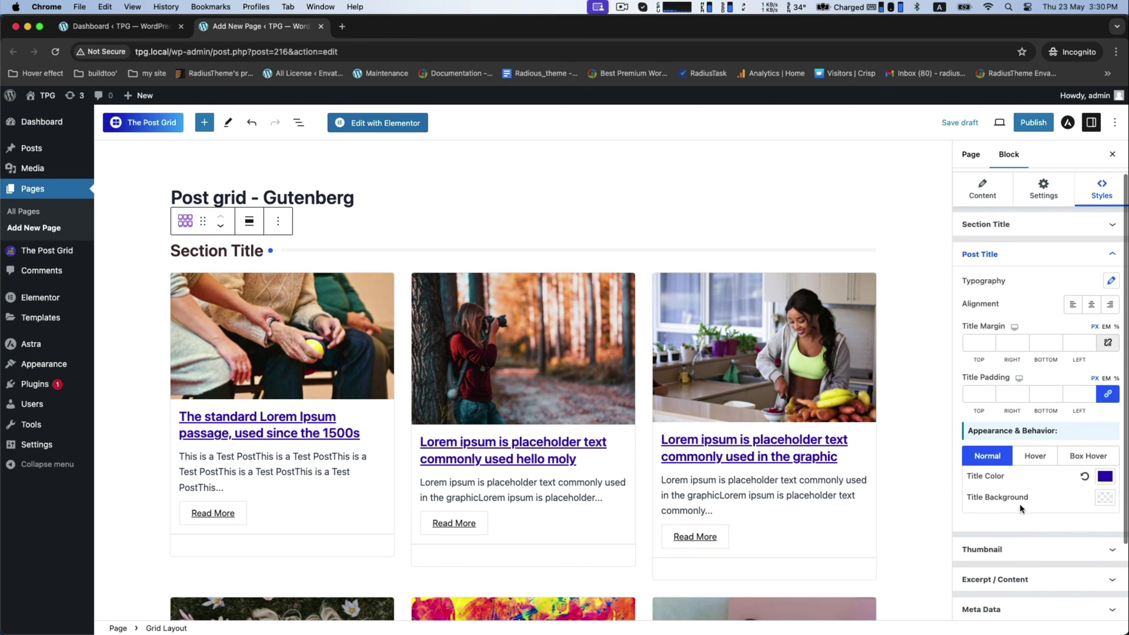
pyautogui.click(1007, 255)
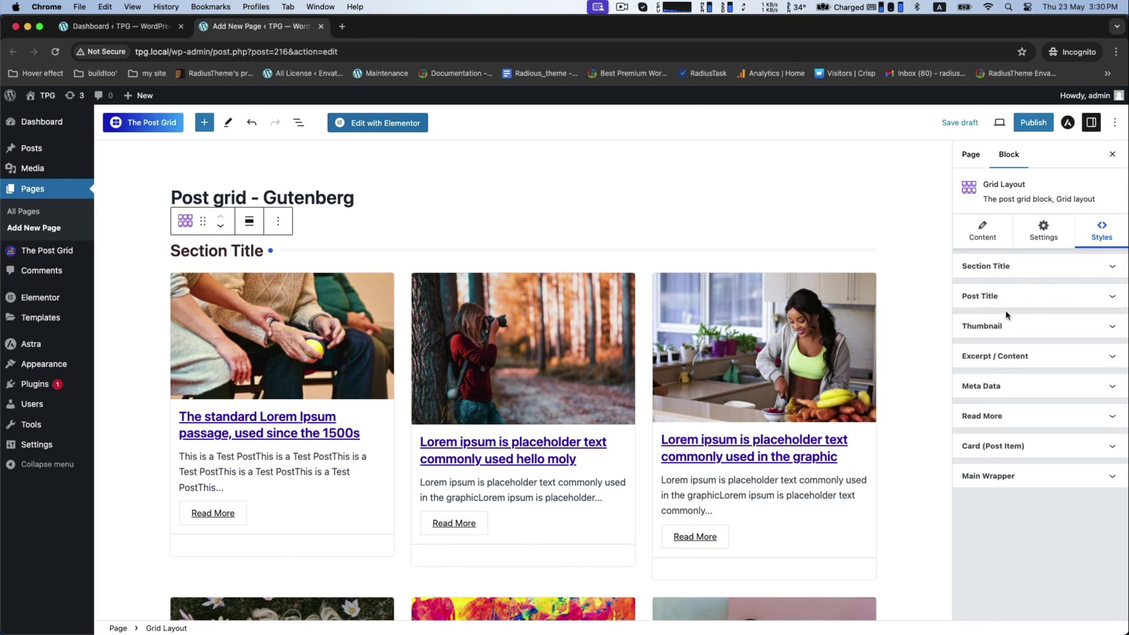
# Give the Read More buttons a #A93A3A dark-red background with white text.
pyautogui.click(981, 418)
pyautogui.scroll(-2, 986, 422)
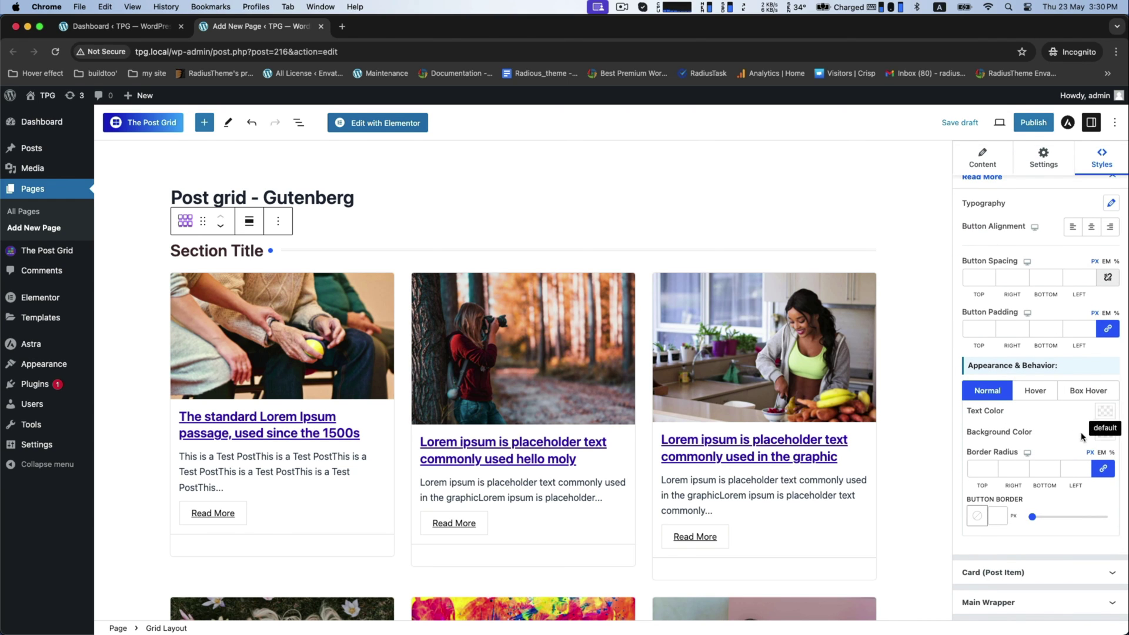
pyautogui.click(1106, 433)
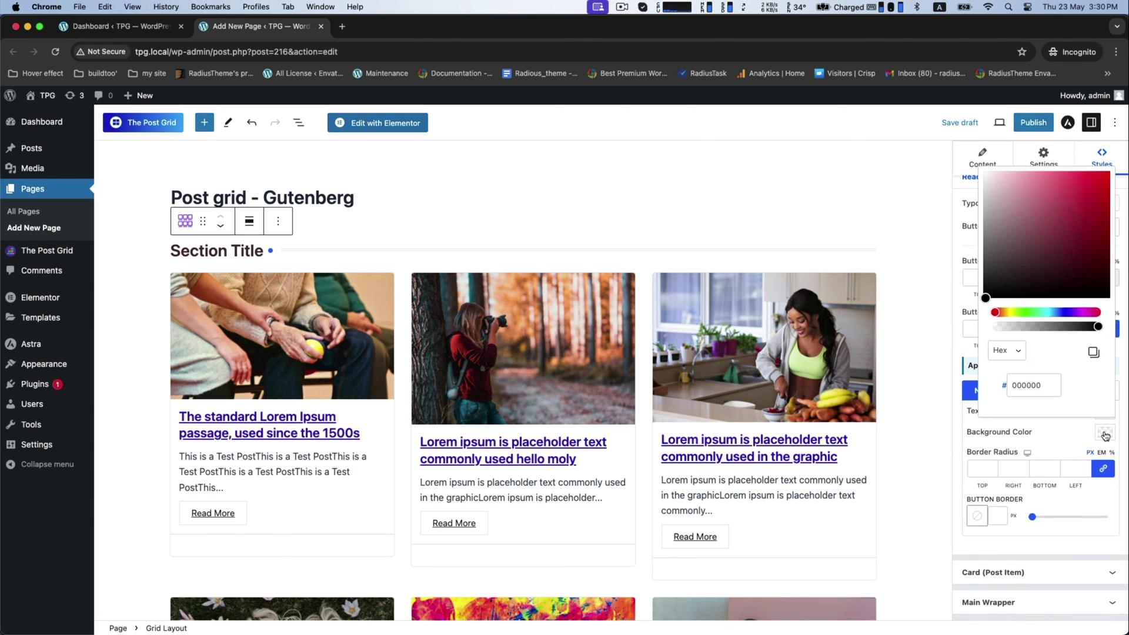
pyautogui.click(1105, 197)
pyautogui.moveTo(1104, 197); pyautogui.dragTo(1093, 201)
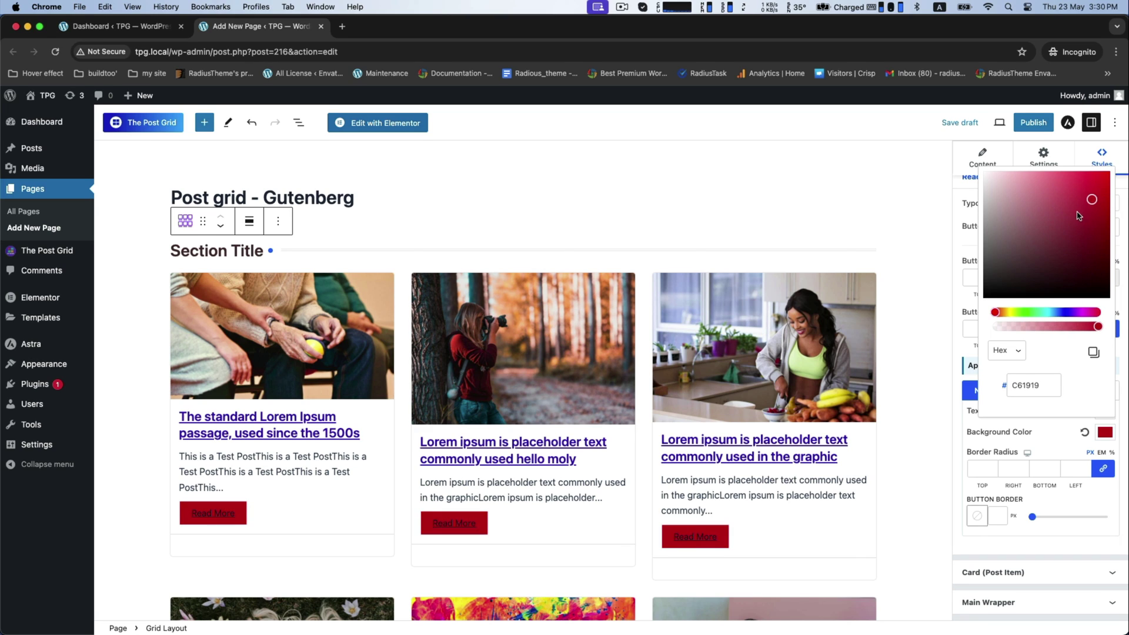
pyautogui.click(1076, 253)
pyautogui.click(1066, 216)
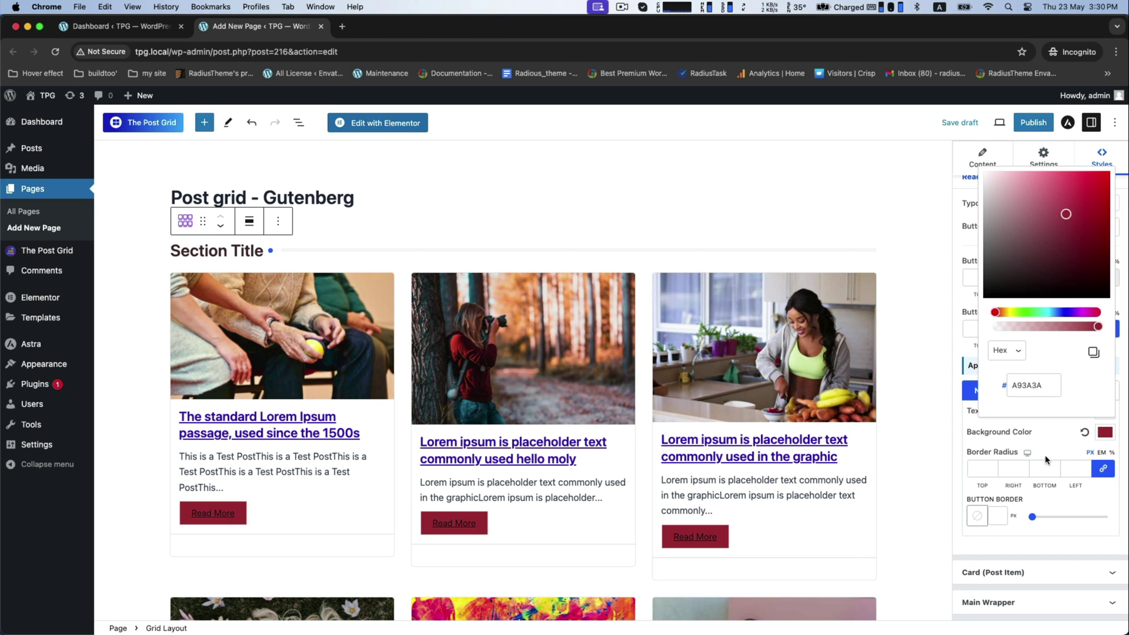
pyautogui.click(968, 434)
pyautogui.click(1104, 412)
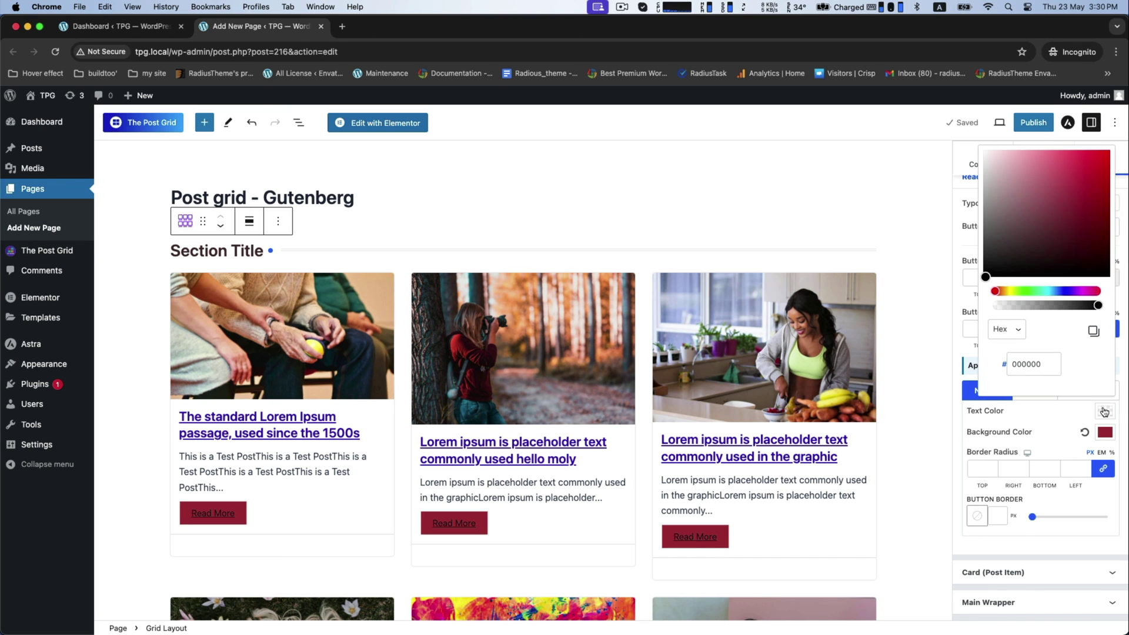
pyautogui.click(987, 157)
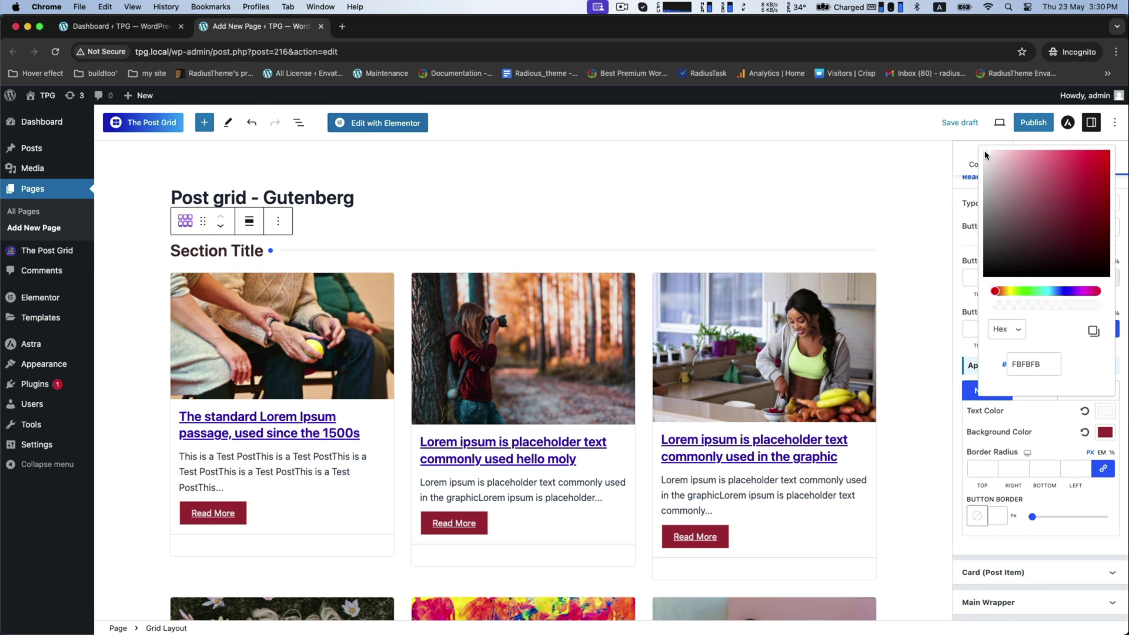
pyautogui.click(981, 545)
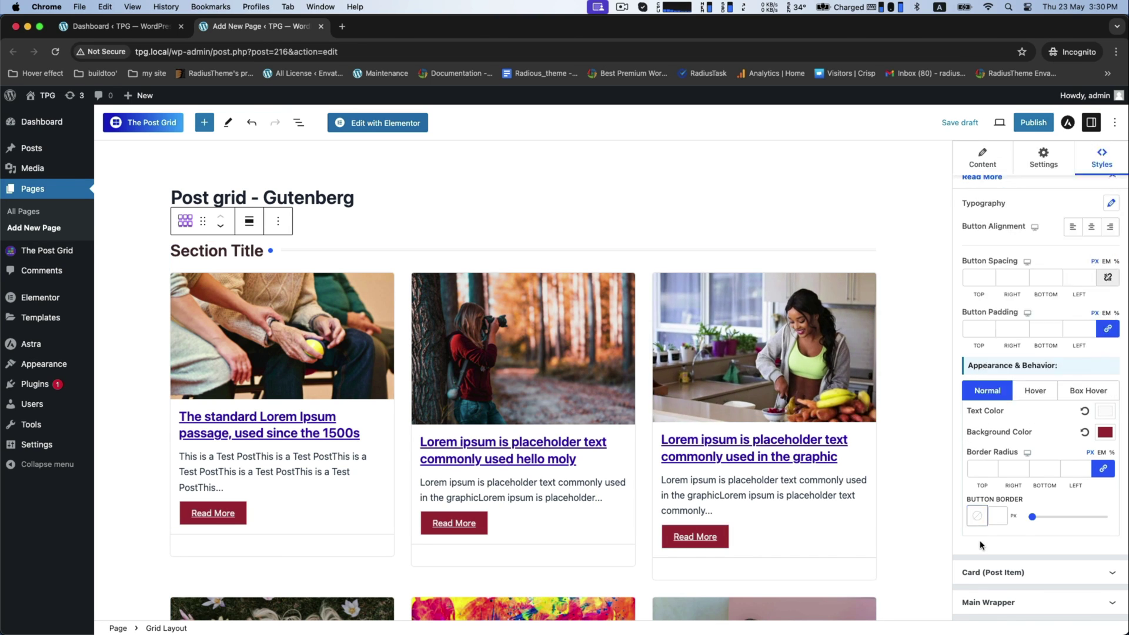
# Try a dark maroon card background, then reset it back to white.
pyautogui.click(983, 573)
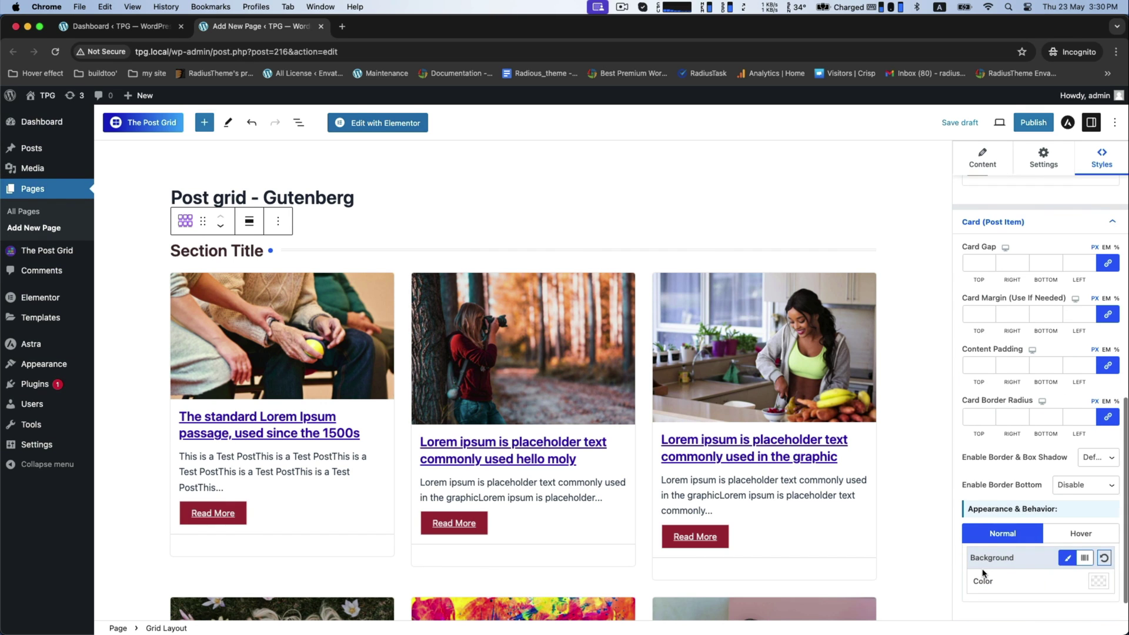
pyautogui.scroll(-1, 1087, 553)
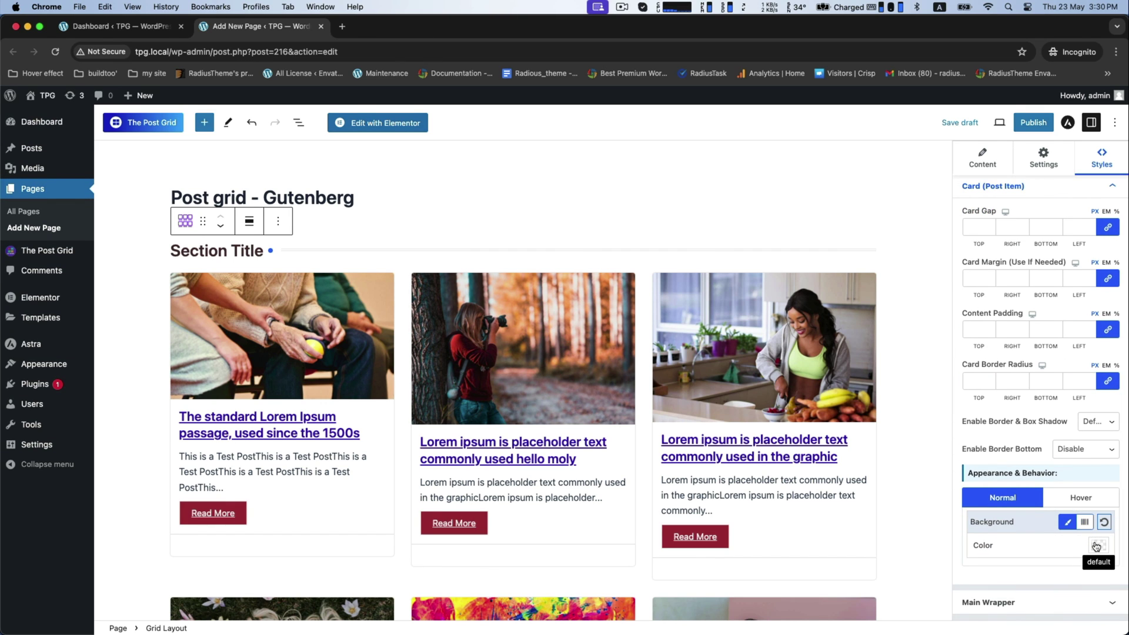
pyautogui.click(1096, 546)
pyautogui.moveTo(1008, 372); pyautogui.dragTo(1034, 371)
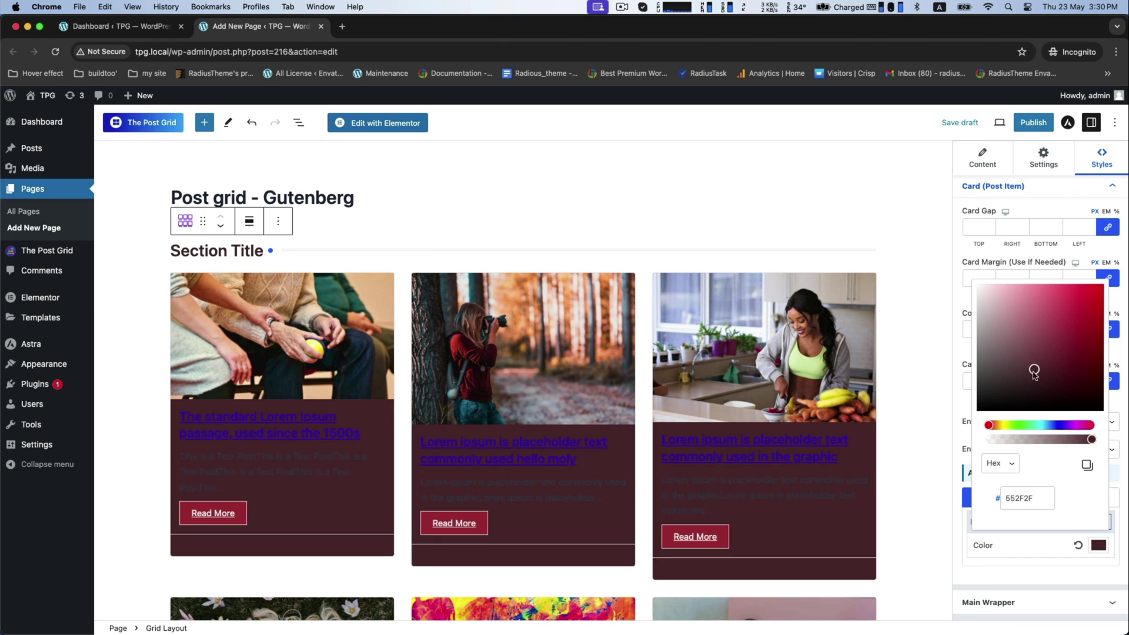
pyautogui.click(965, 468)
pyautogui.click(1079, 546)
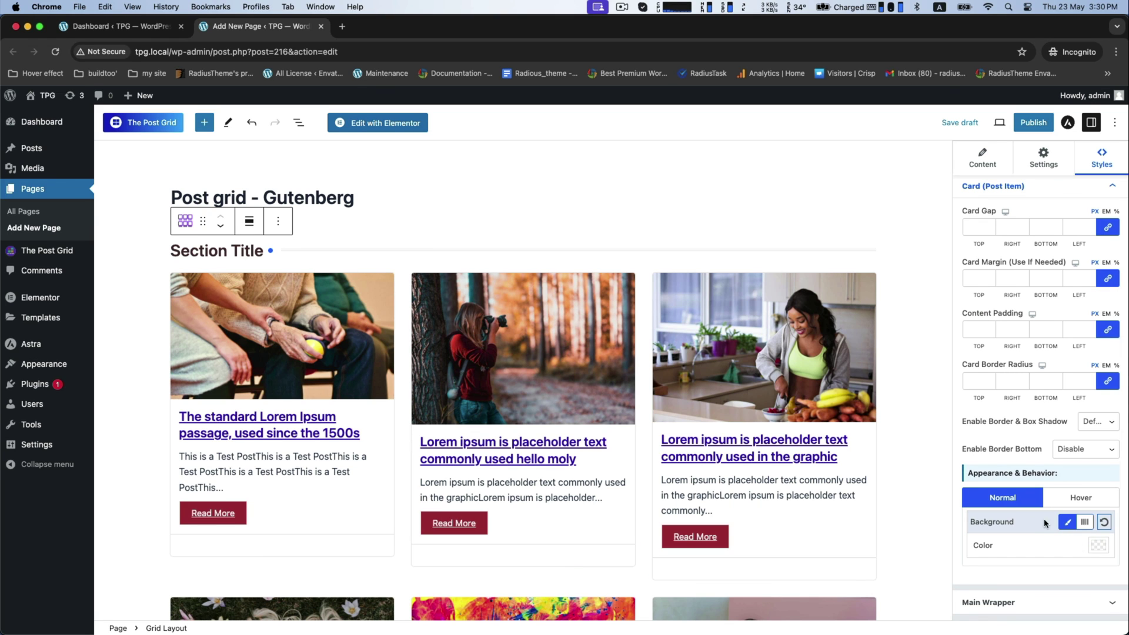
# Publish the 'Post grid - Gutenberg' page and view it live.
pyautogui.scroll(8, 990, 450)
pyautogui.scroll(3, 990, 450)
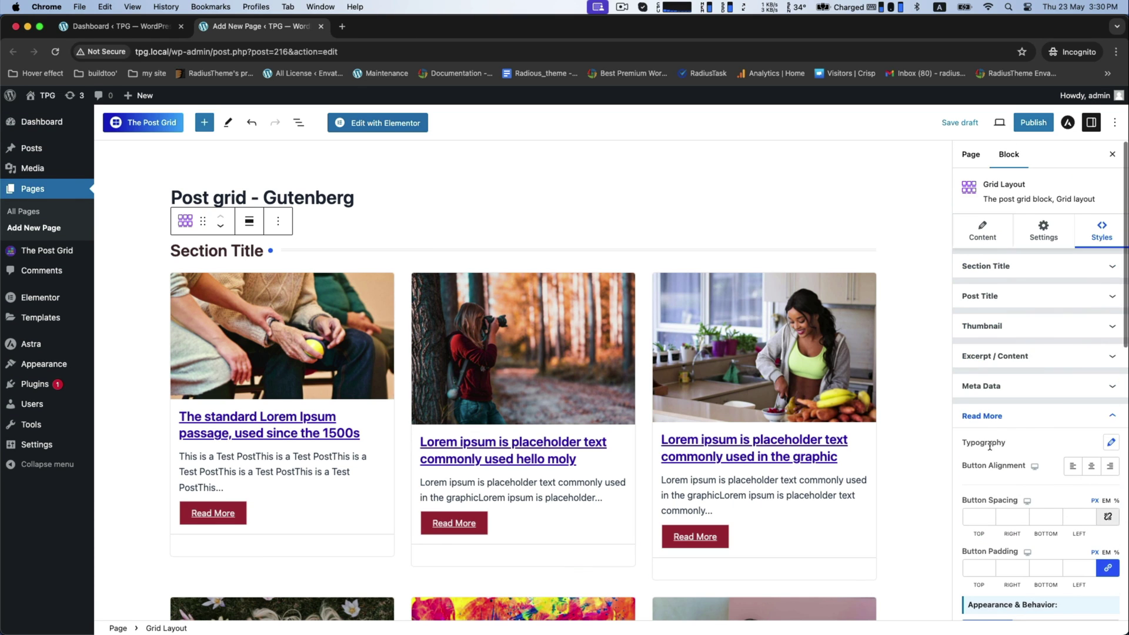
pyautogui.click(979, 237)
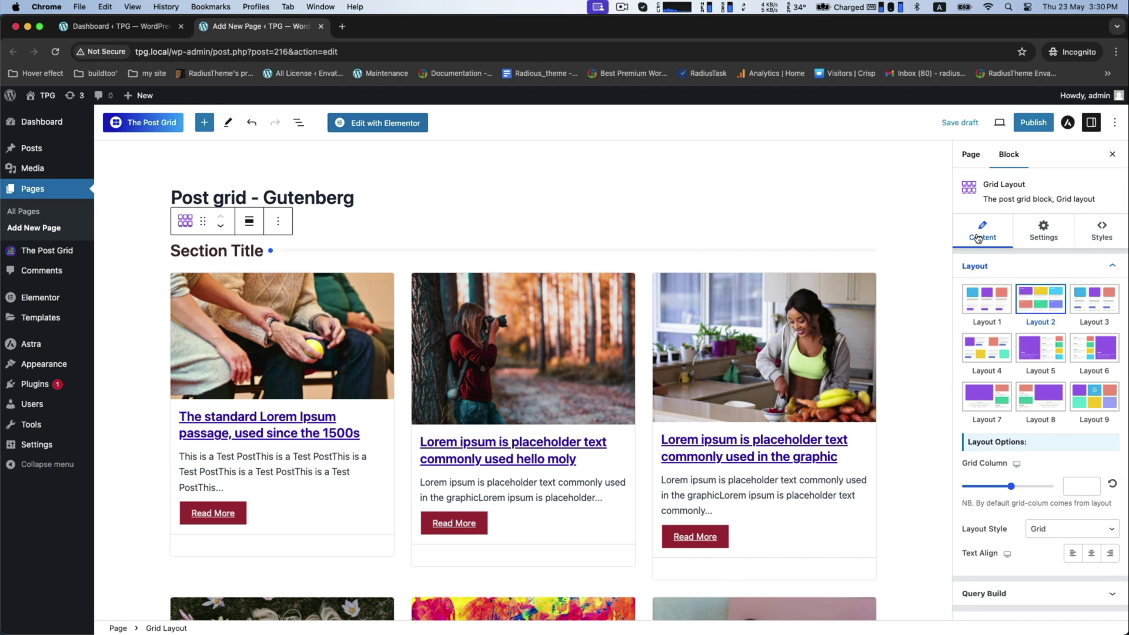
pyautogui.click(1019, 125)
pyautogui.click(1009, 122)
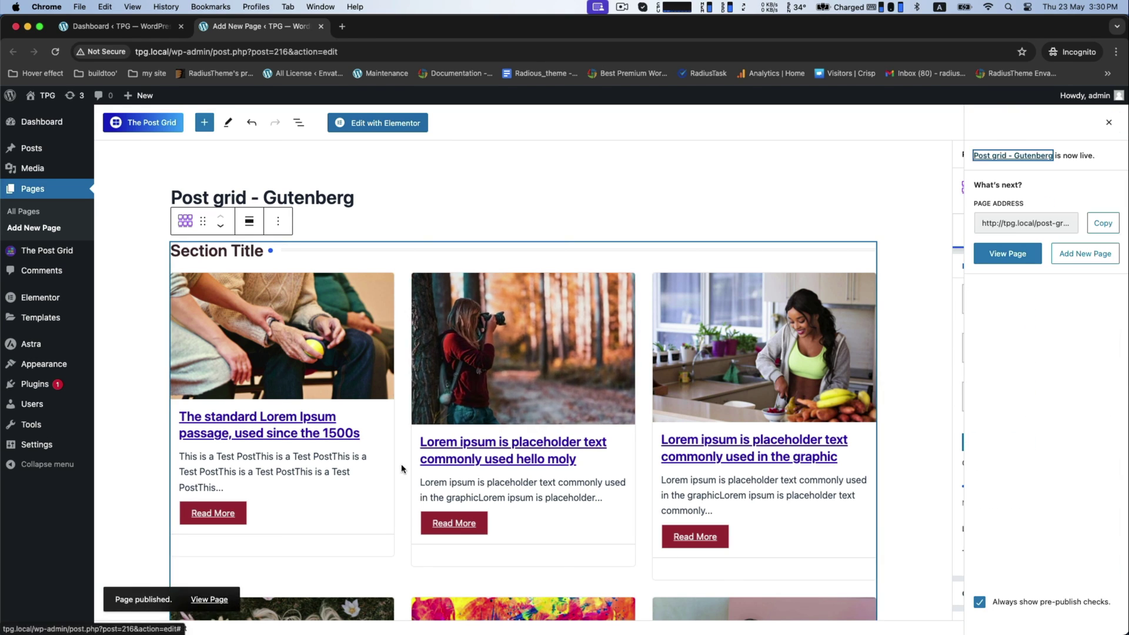
pyautogui.click(209, 599)
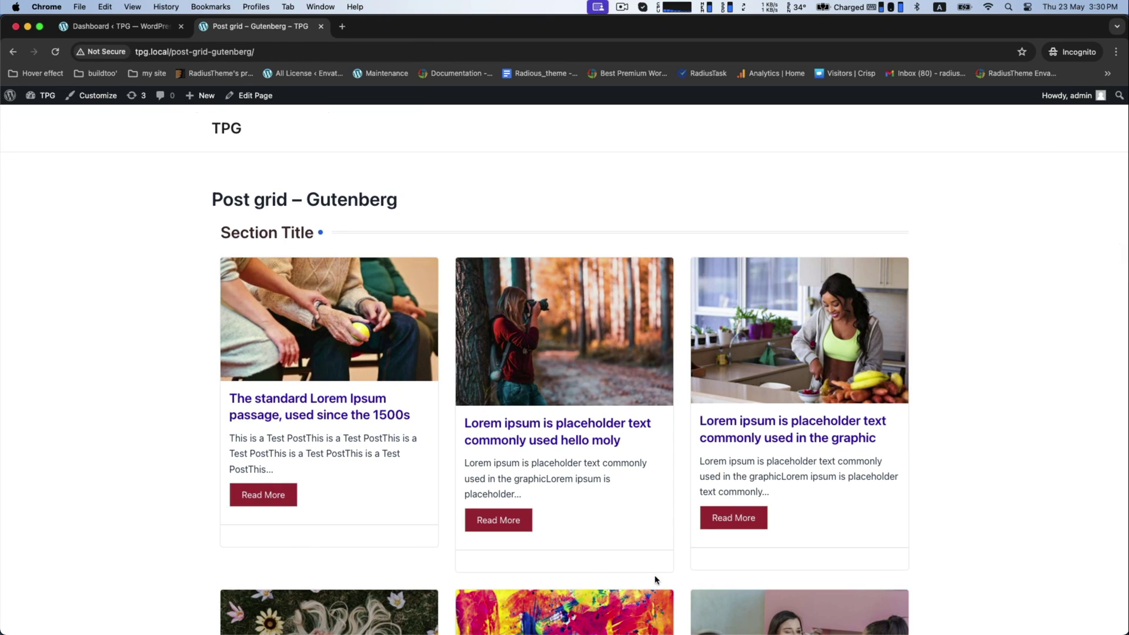
pyautogui.scroll(-15, 656, 580)
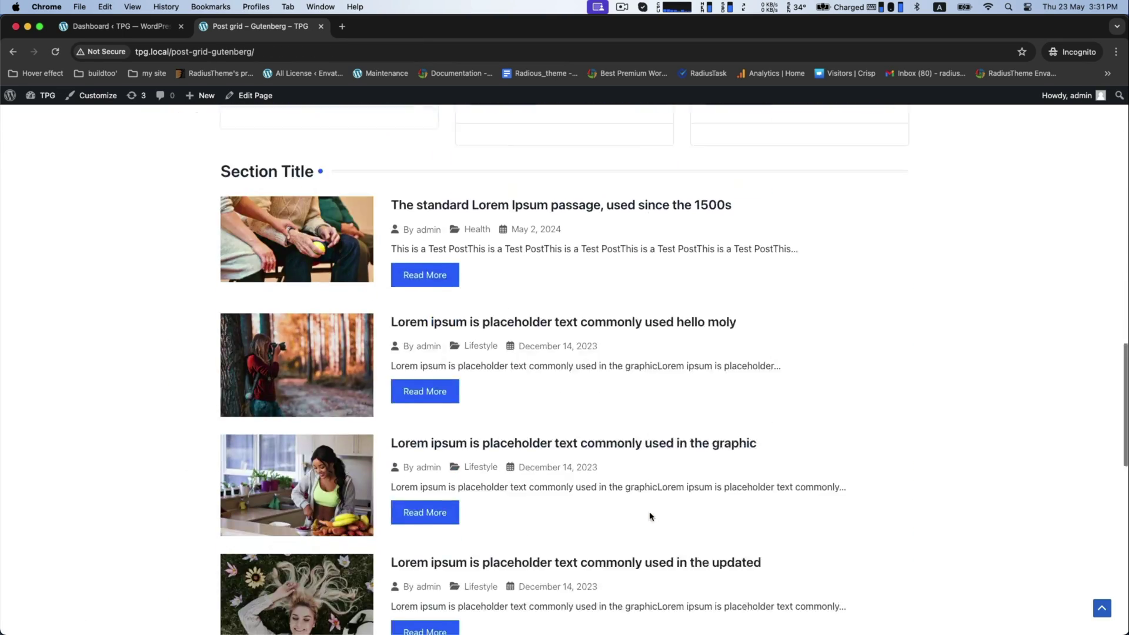
pyautogui.scroll(15, 650, 516)
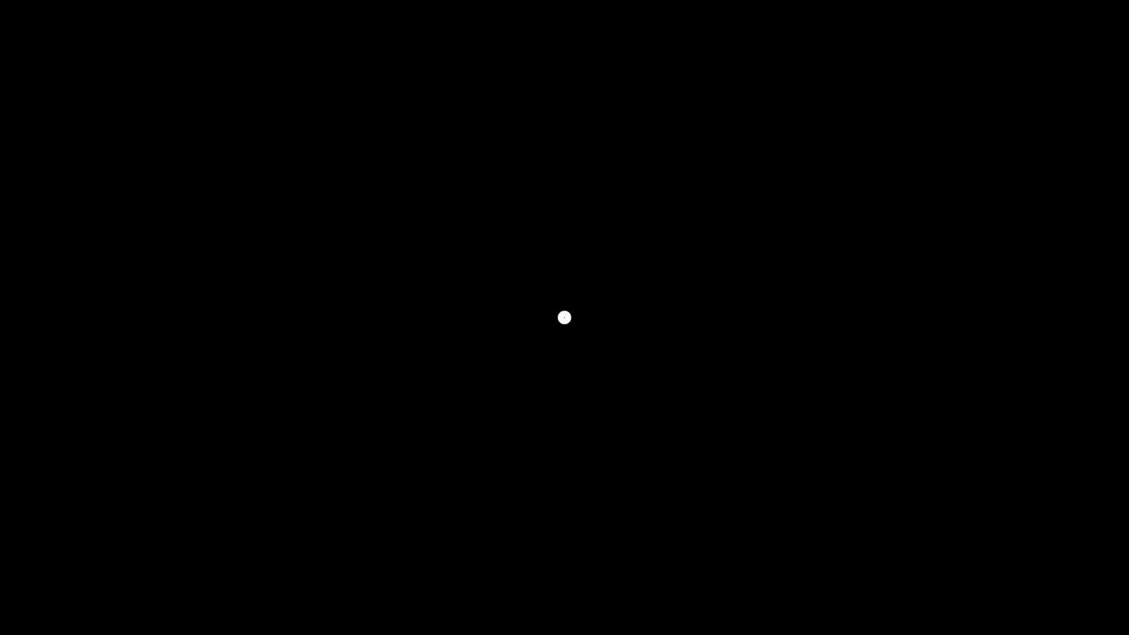